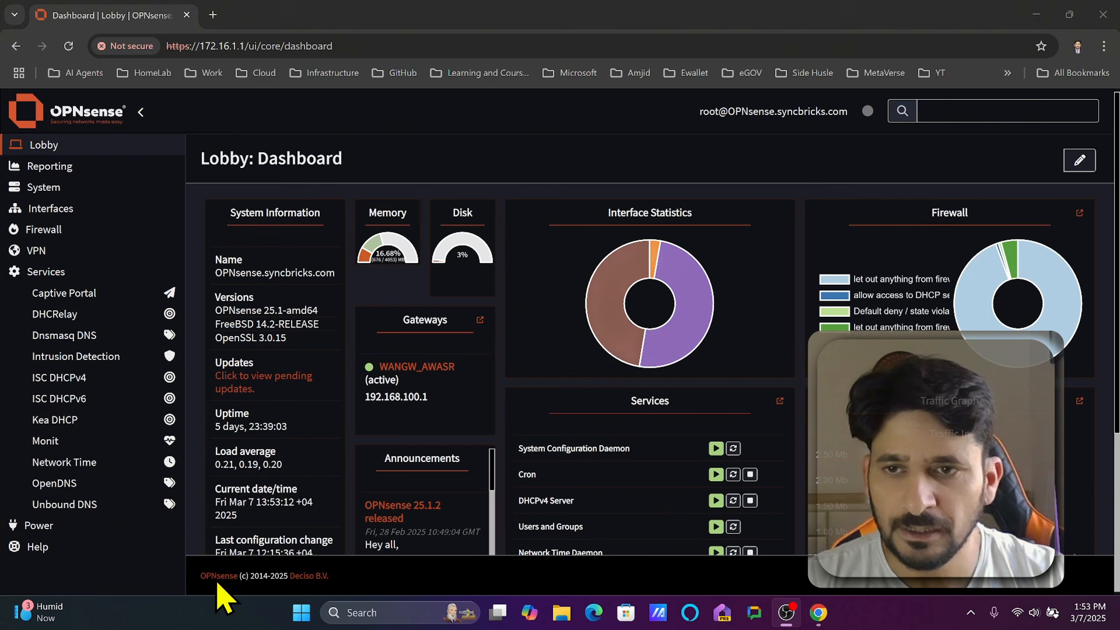
# Step: Review the Kea DHCP control agent settings, the Kea DHCPv4 settings and the DHCPv4 leases
pyautogui.click(75, 418)
pyautogui.click(95, 440)
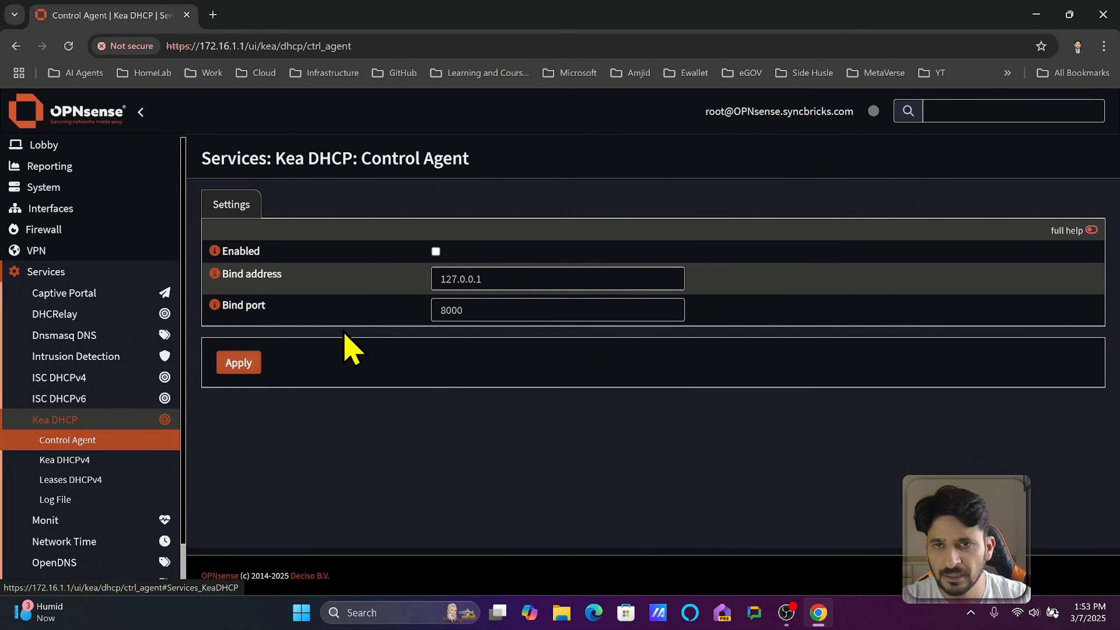
pyautogui.click(242, 255)
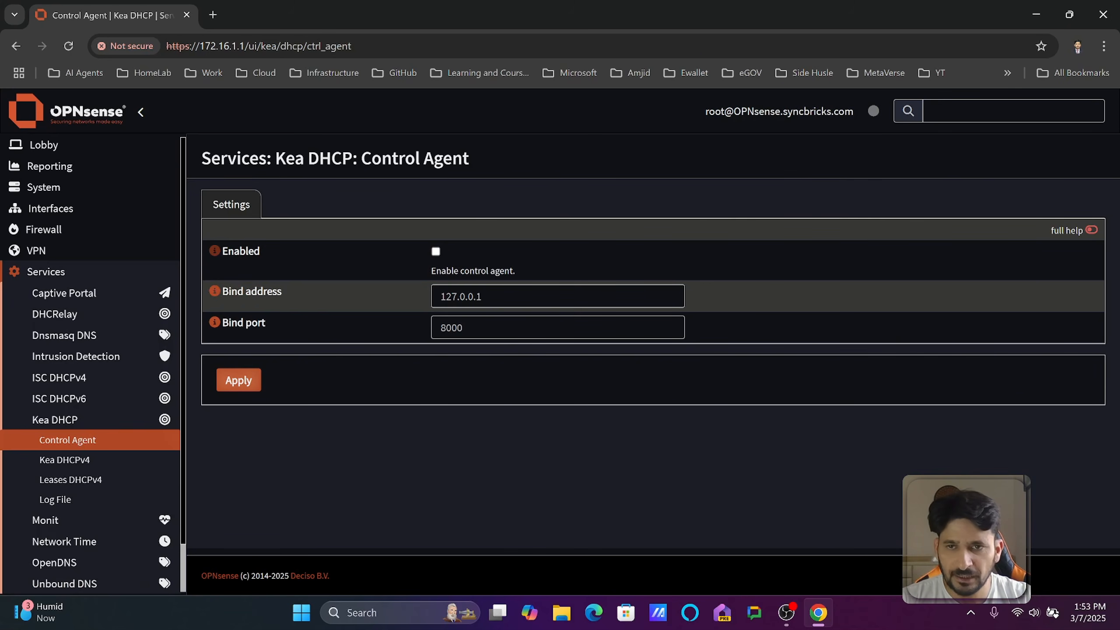
pyautogui.click(90, 467)
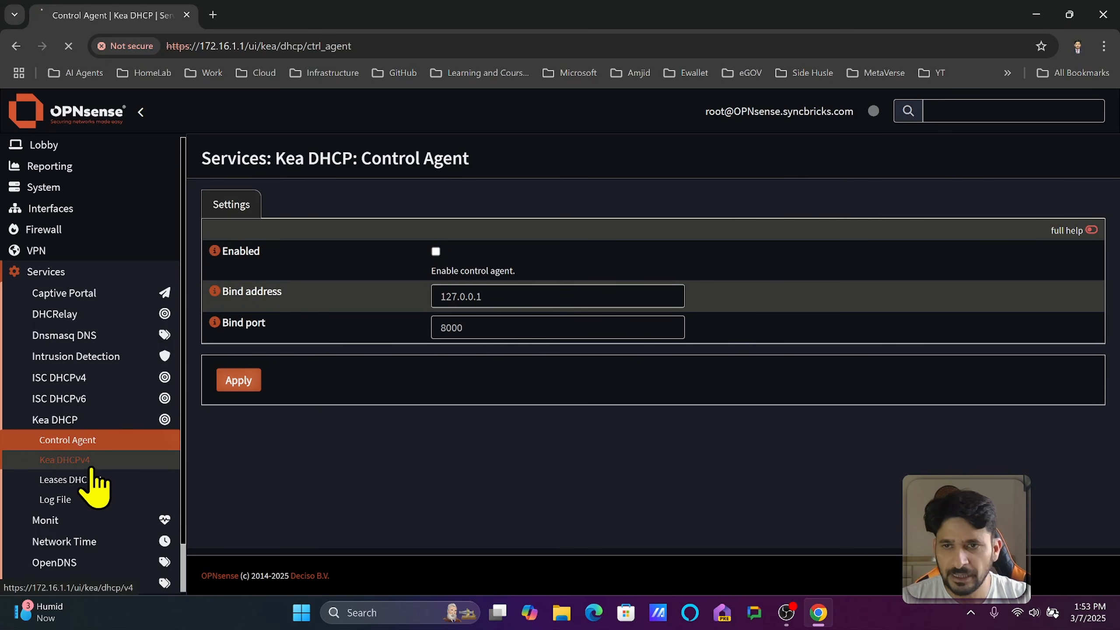
pyautogui.scroll(-2, 91, 471)
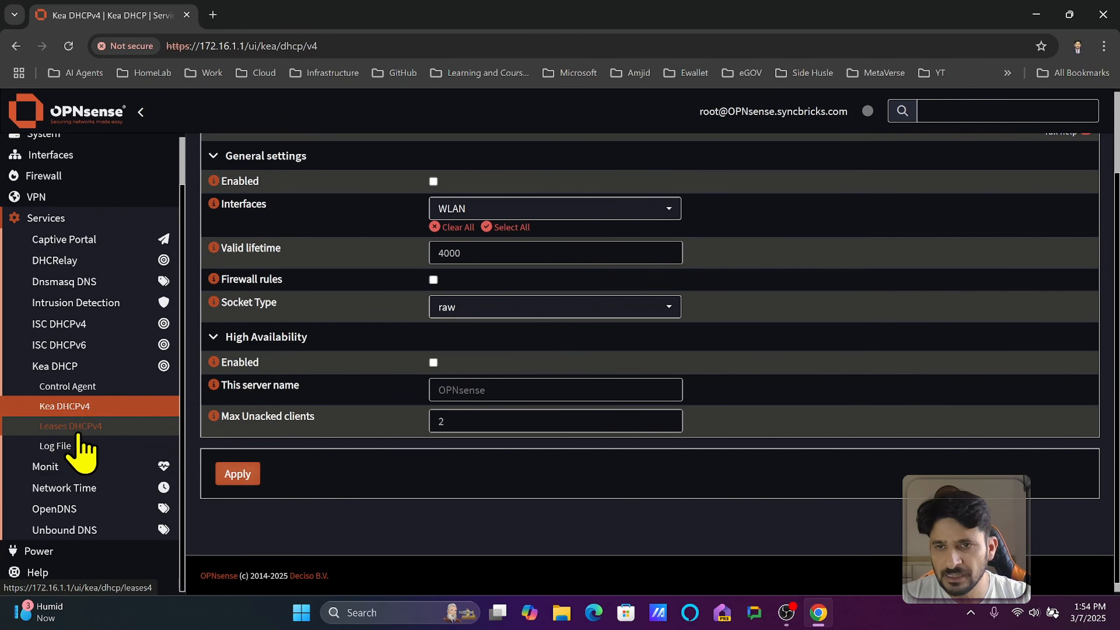
pyautogui.click(94, 432)
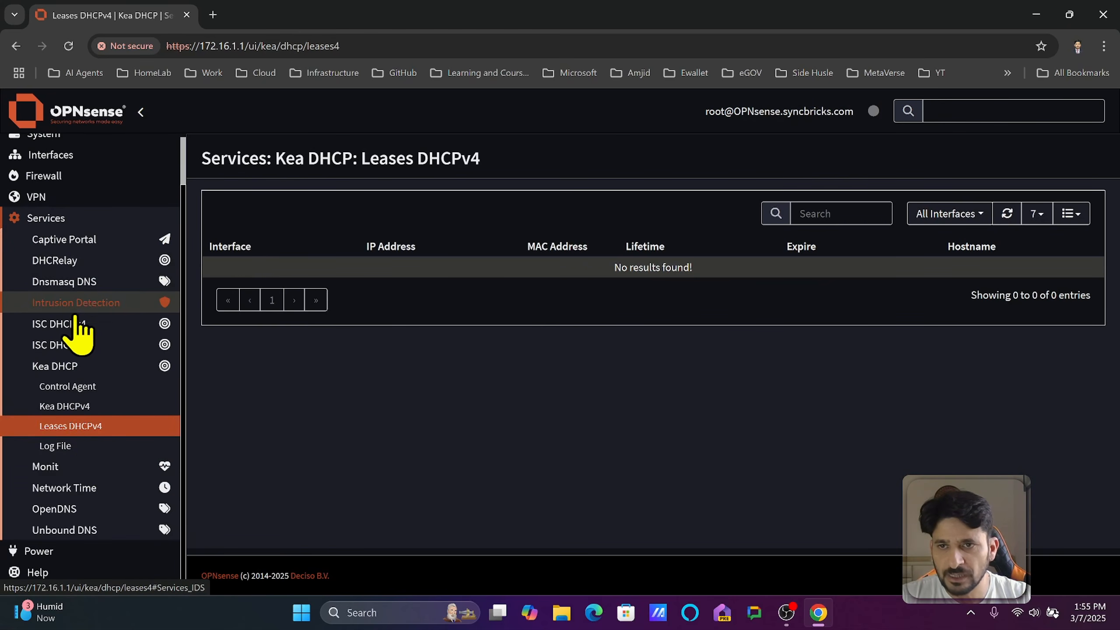
# Step: Add a Kea DHCPv4 subnet 172.16.1.0/24 with the description "WLAN Subnet"
pyautogui.click(81, 412)
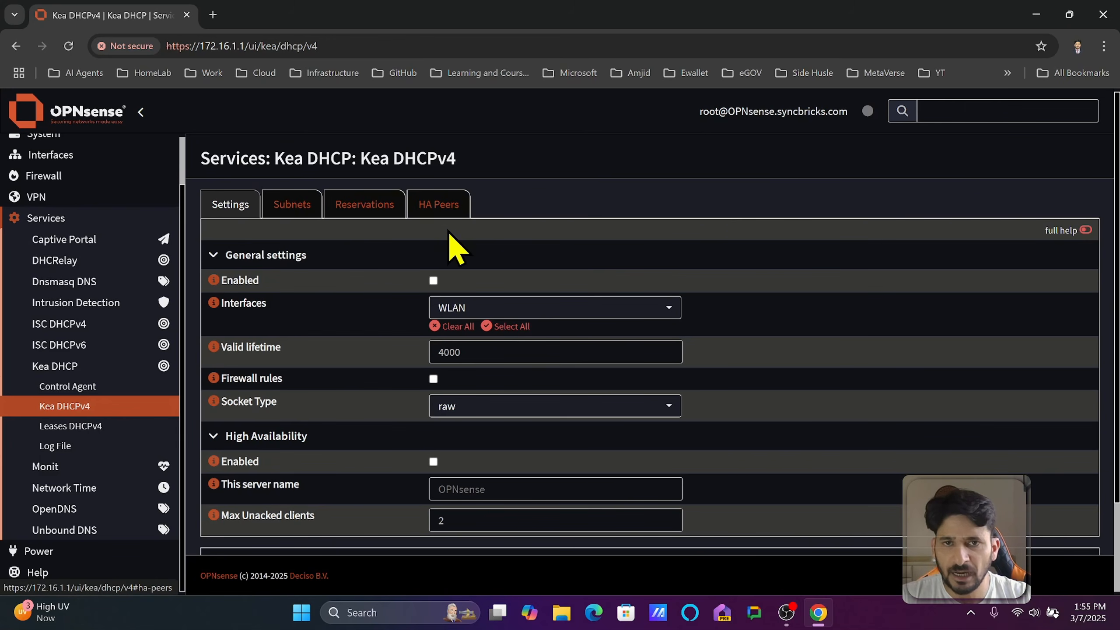
pyautogui.click(291, 205)
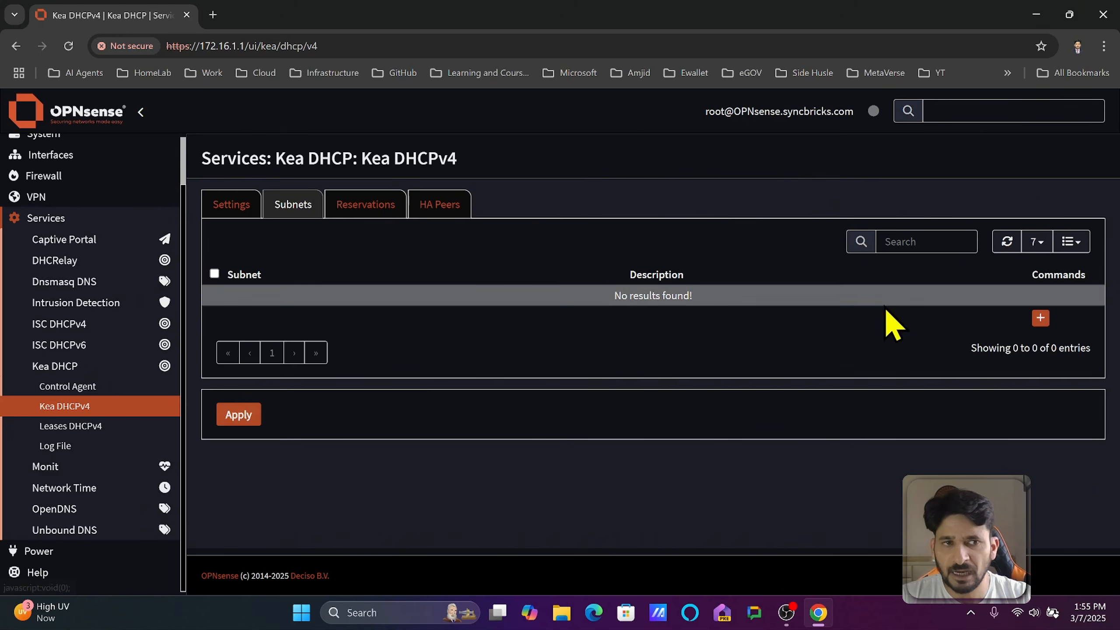
pyautogui.click(1039, 317)
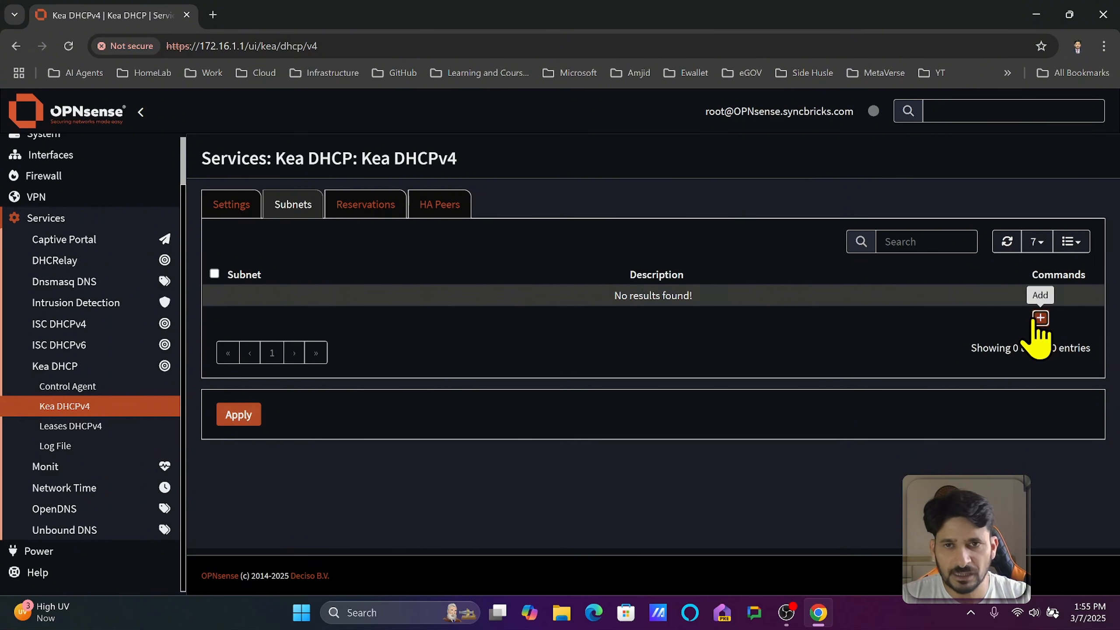
pyautogui.click(480, 225)
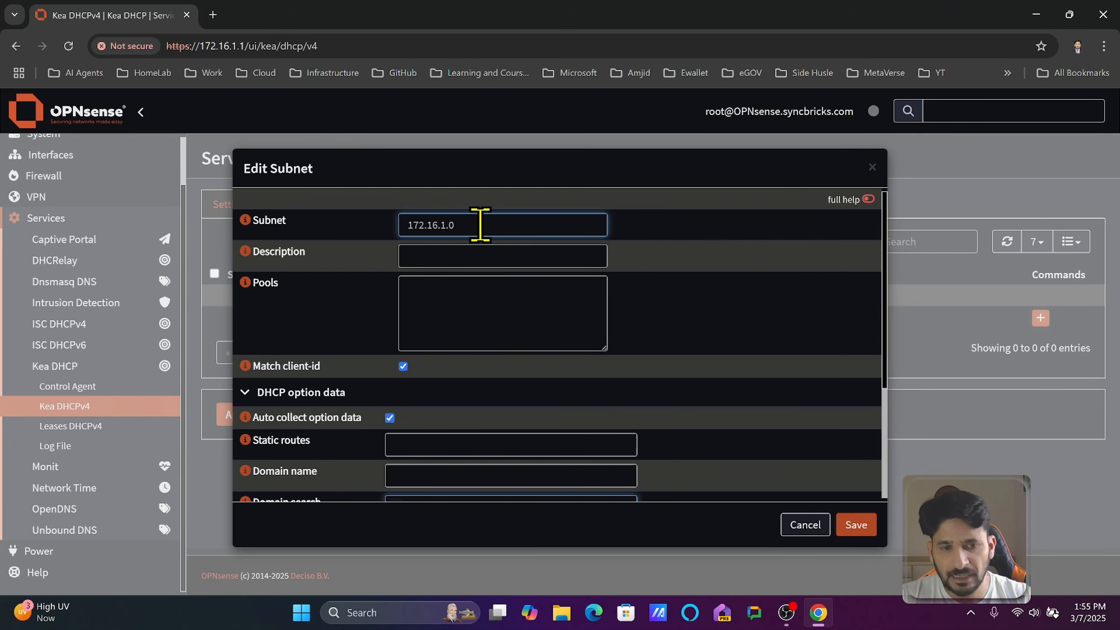
pyautogui.press('Tab')
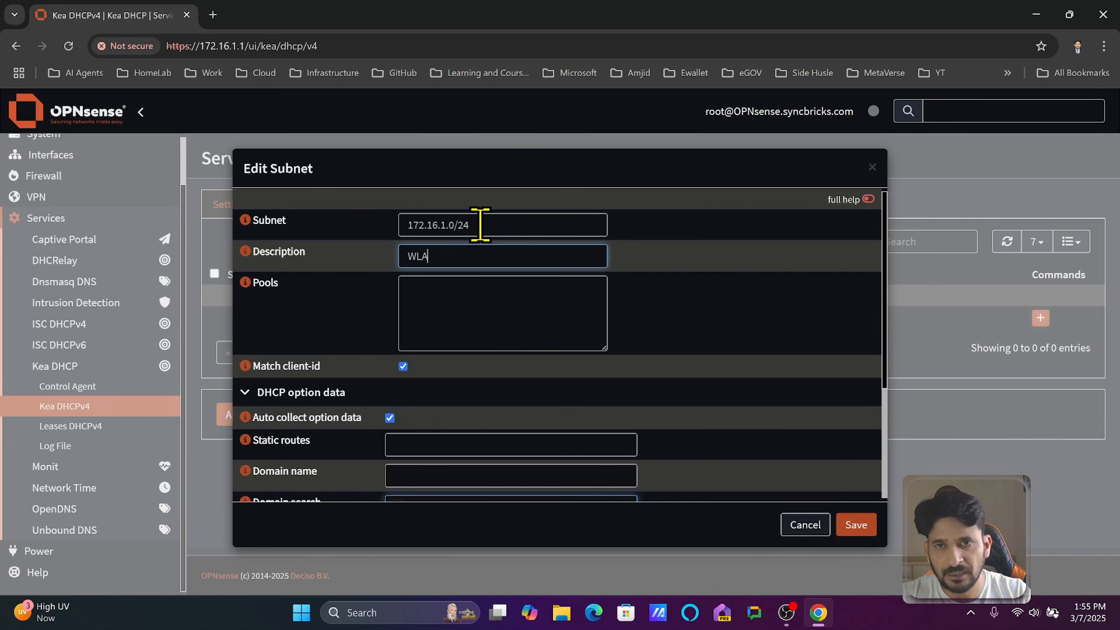
pyautogui.write('WLAN Subnet')
# Step: Set the new subnet's address pool to 172.16.1.100-172.16.1.200
pyautogui.press('Tab')
pyautogui.press('Tab')
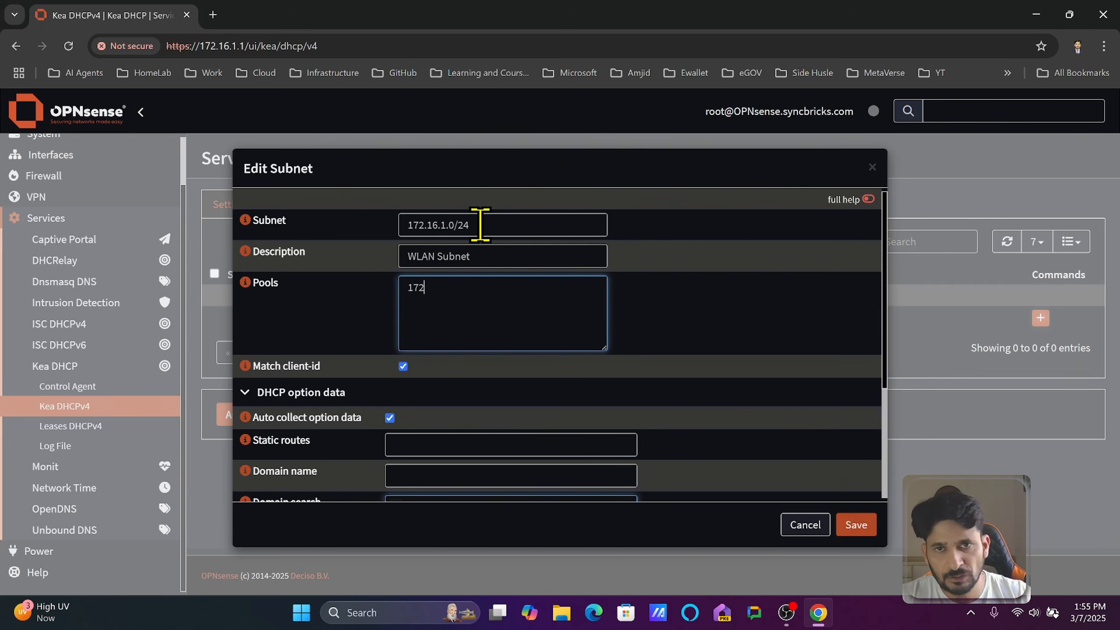
pyautogui.write('172.16.1.100')
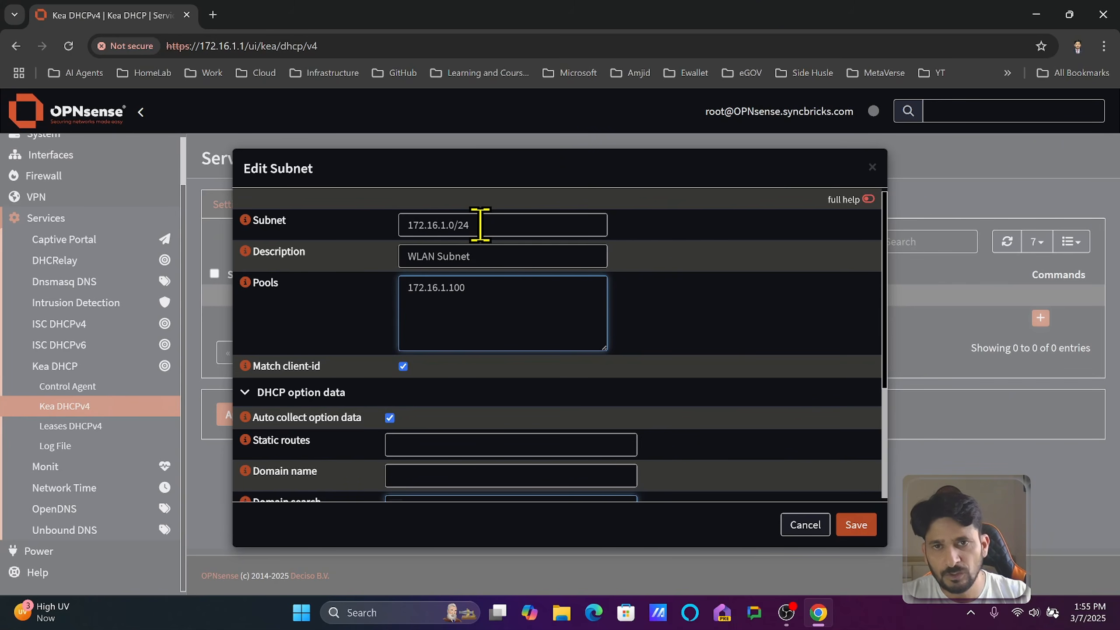
pyautogui.write('-172.16.1')
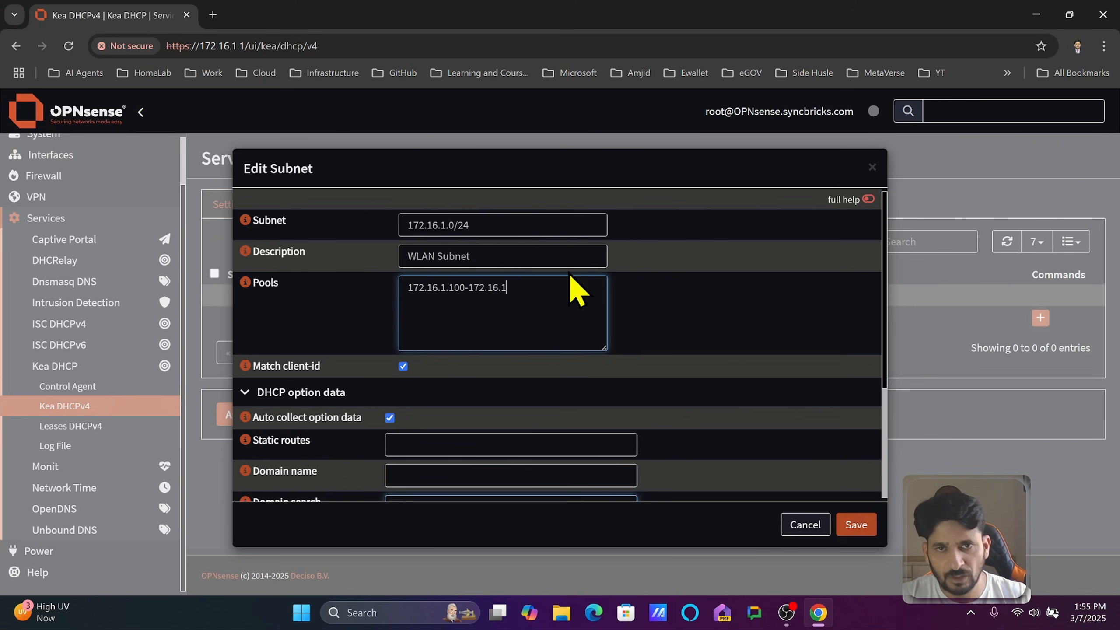
pyautogui.write('.200')
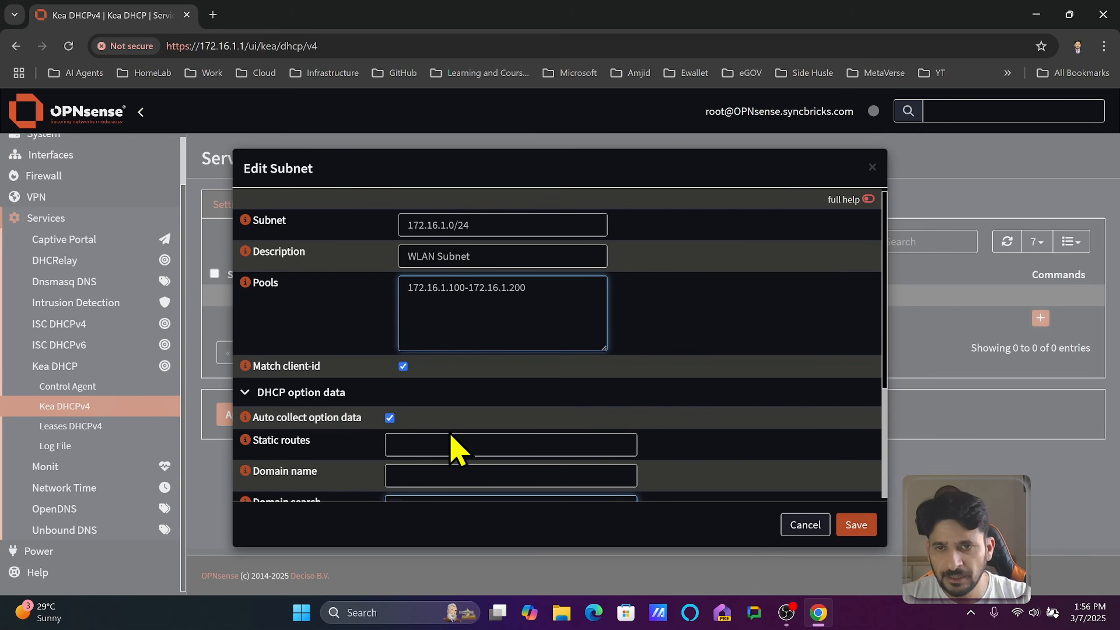
# Step: Set the subnet's domain name and domain search to syncbricks.com and save the subnet
pyautogui.scroll(-2, 454, 440)
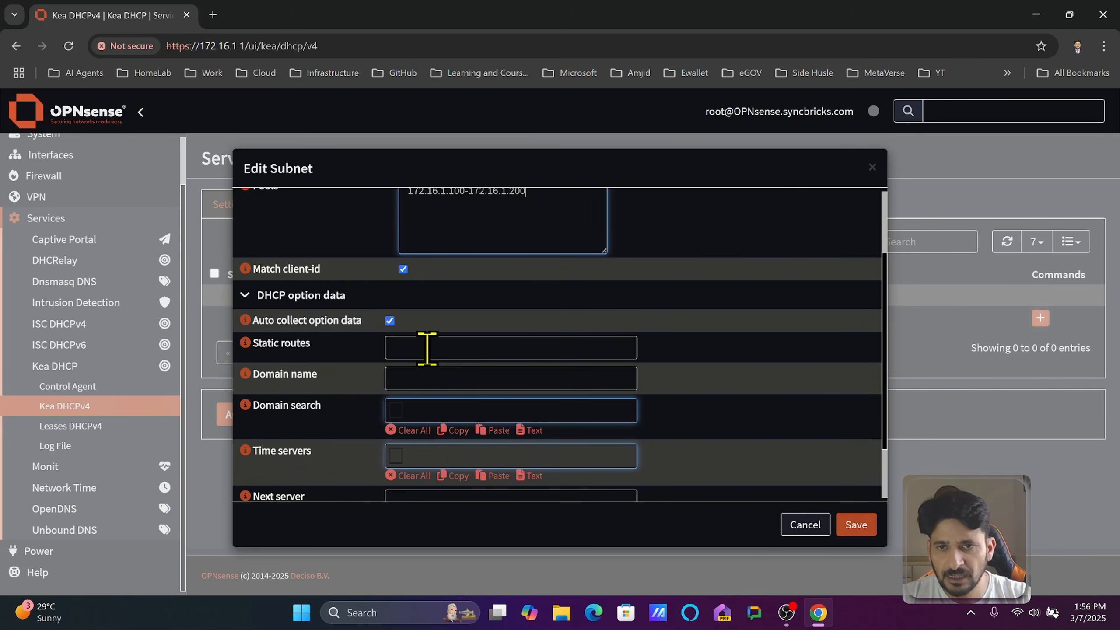
pyautogui.click(409, 379)
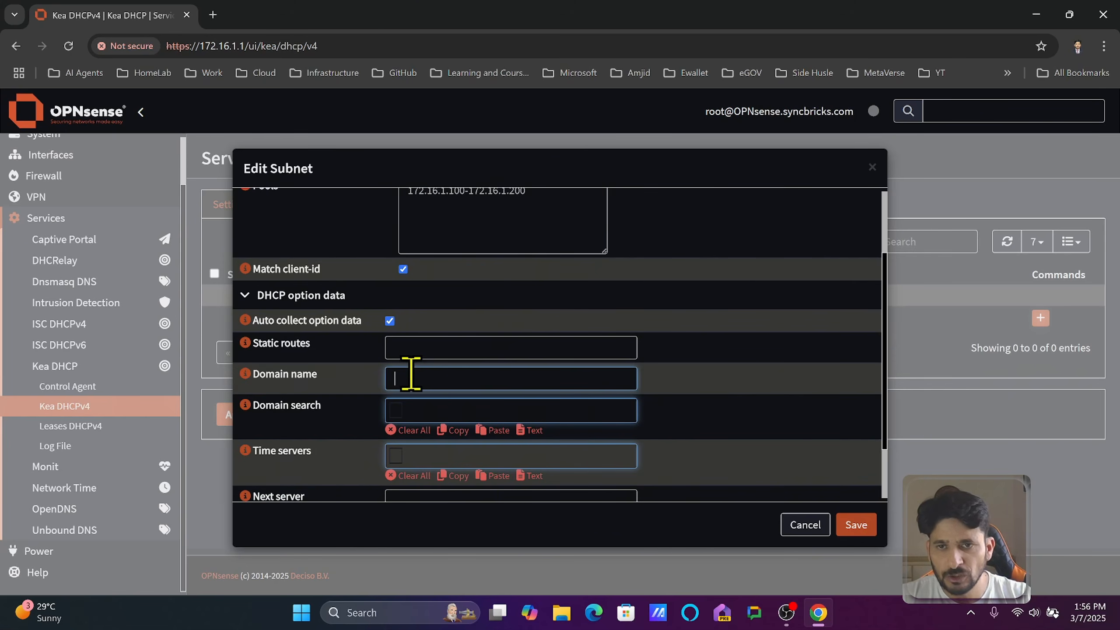
pyautogui.write('syncbricks.com')
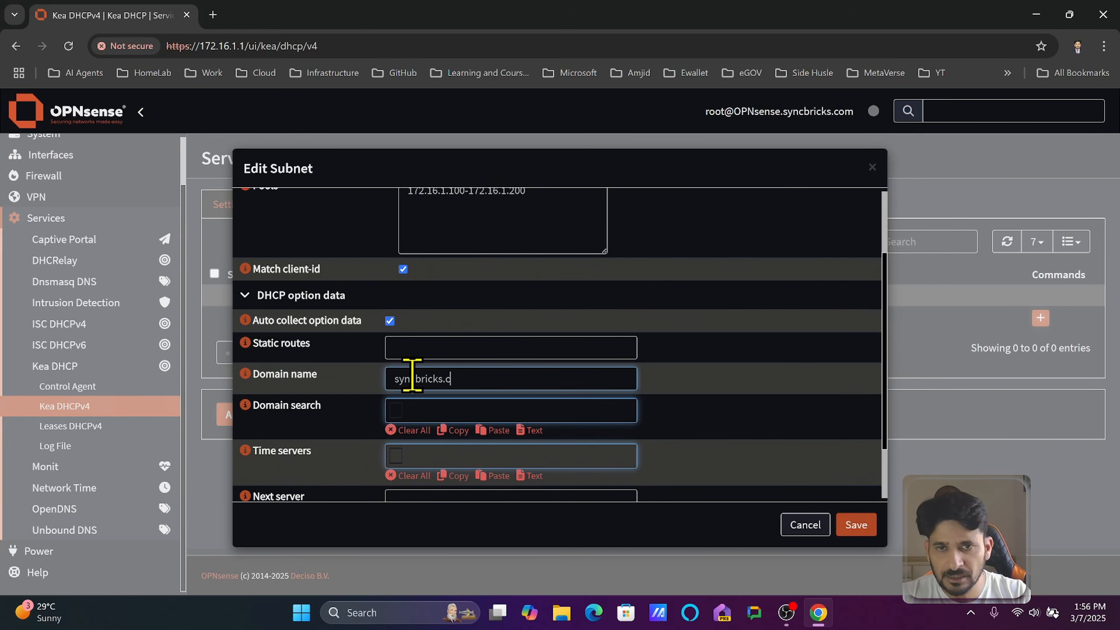
pyautogui.press('Tab')
pyautogui.press('Tab')
pyautogui.write('s')
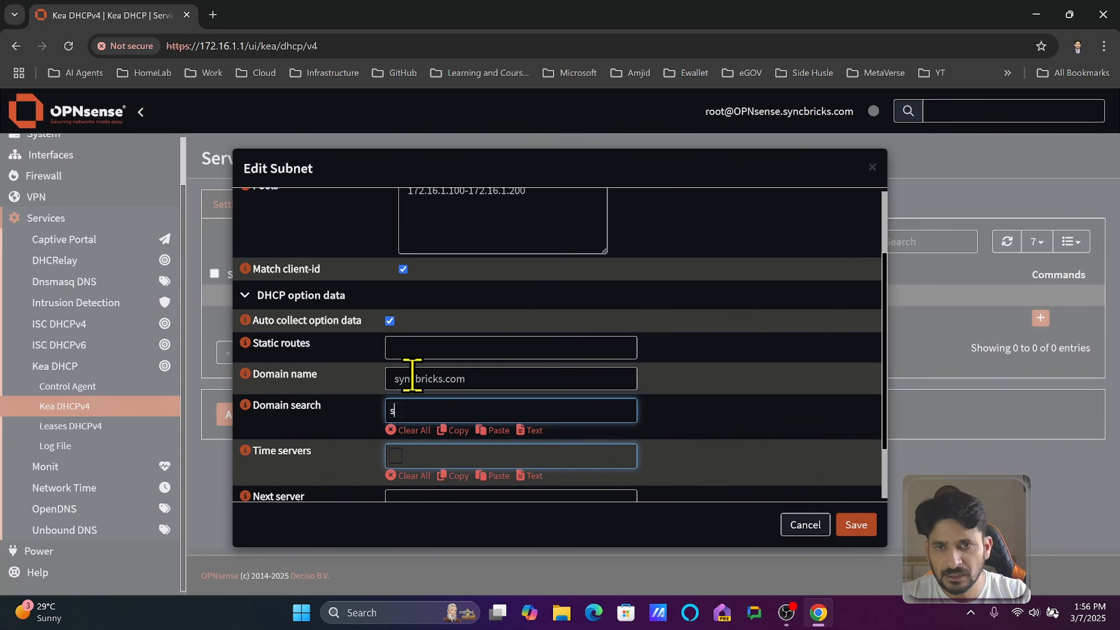
pyautogui.write('yncbricks.com')
pyautogui.press('Tab')
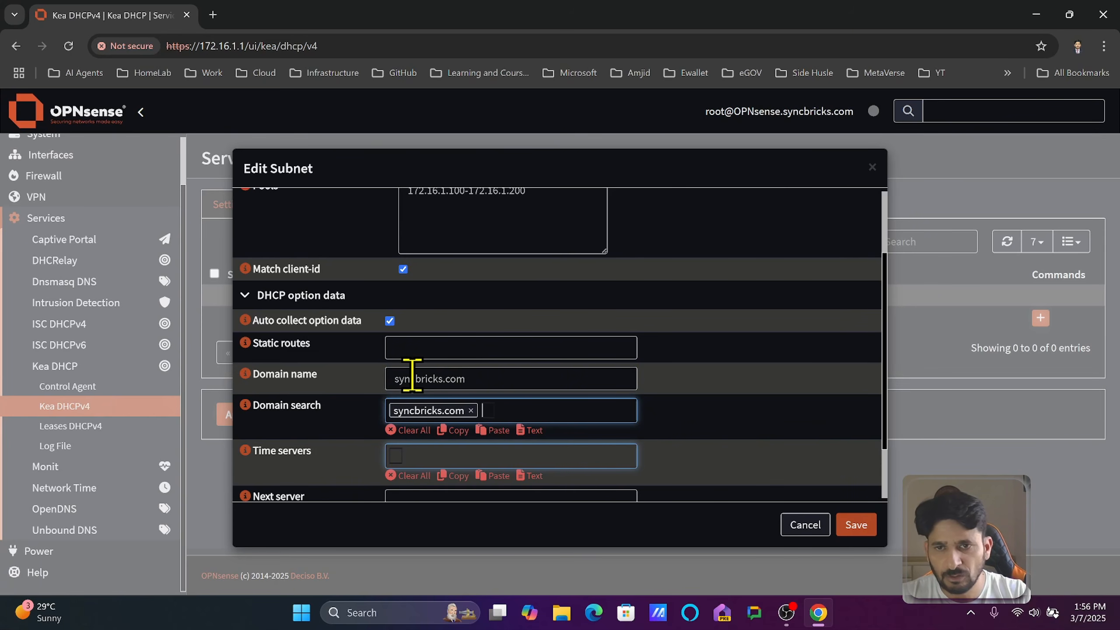
pyautogui.scroll(-2, 494, 410)
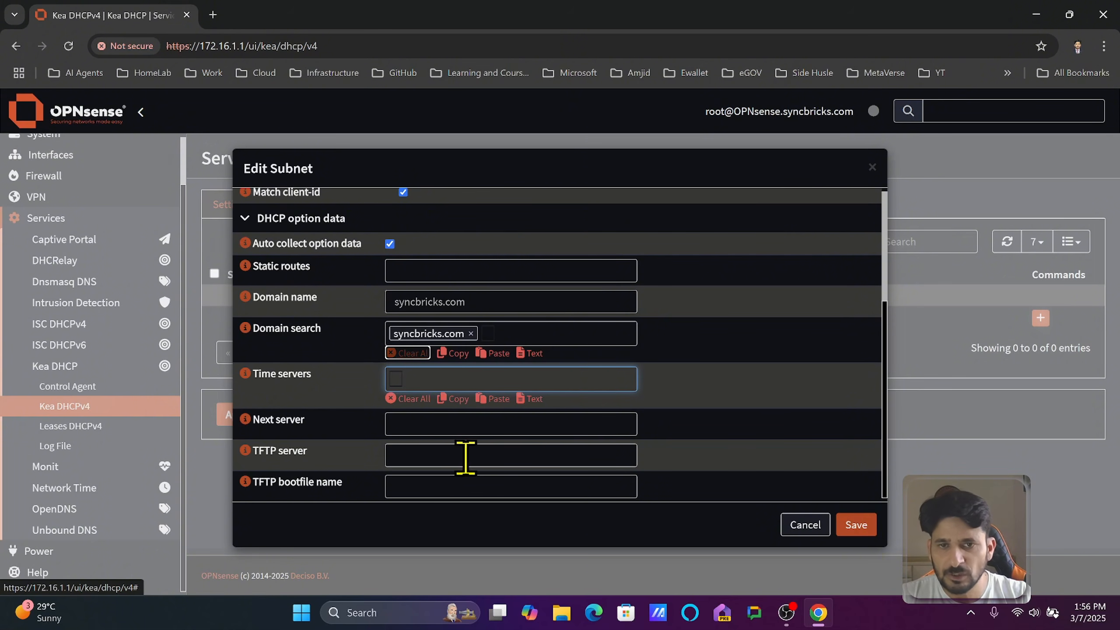
pyautogui.scroll(4, 419, 382)
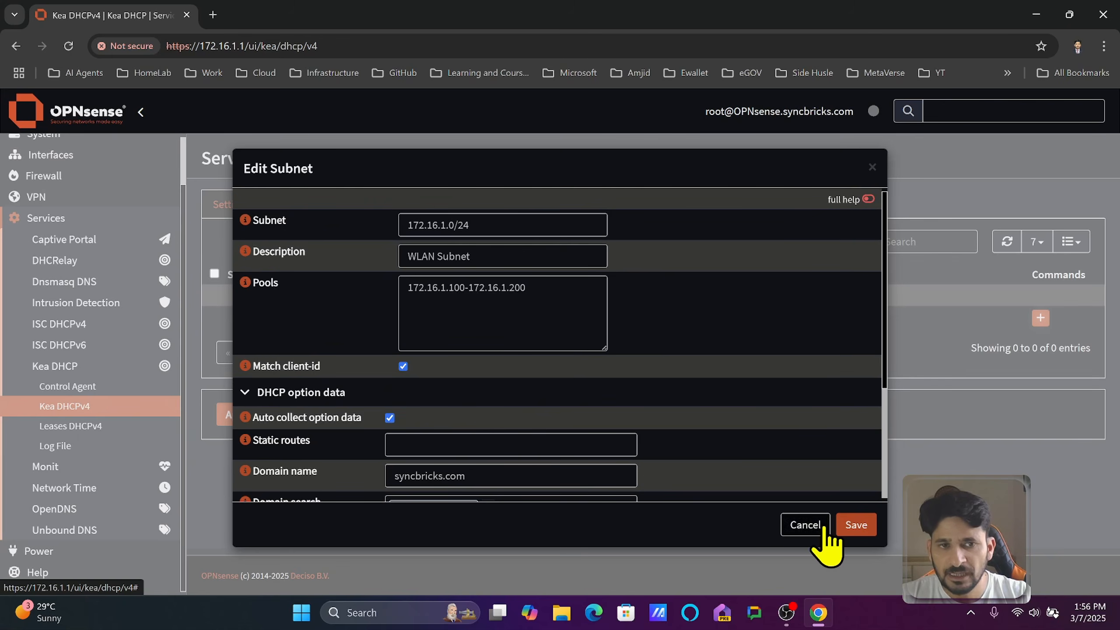
pyautogui.click(857, 526)
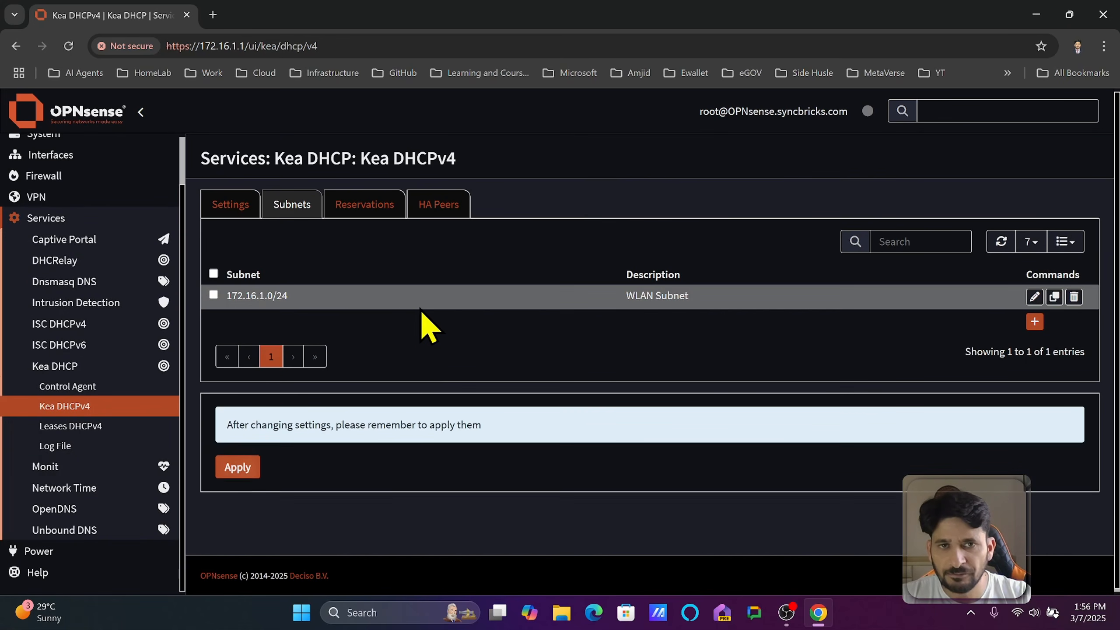
# Step: Enable Kea DHCPv4 in its general settings, add the HOMELAB, VMBR0 and VMBR1 interfaces alongside WLAN, and apply the settings
pyautogui.click(366, 214)
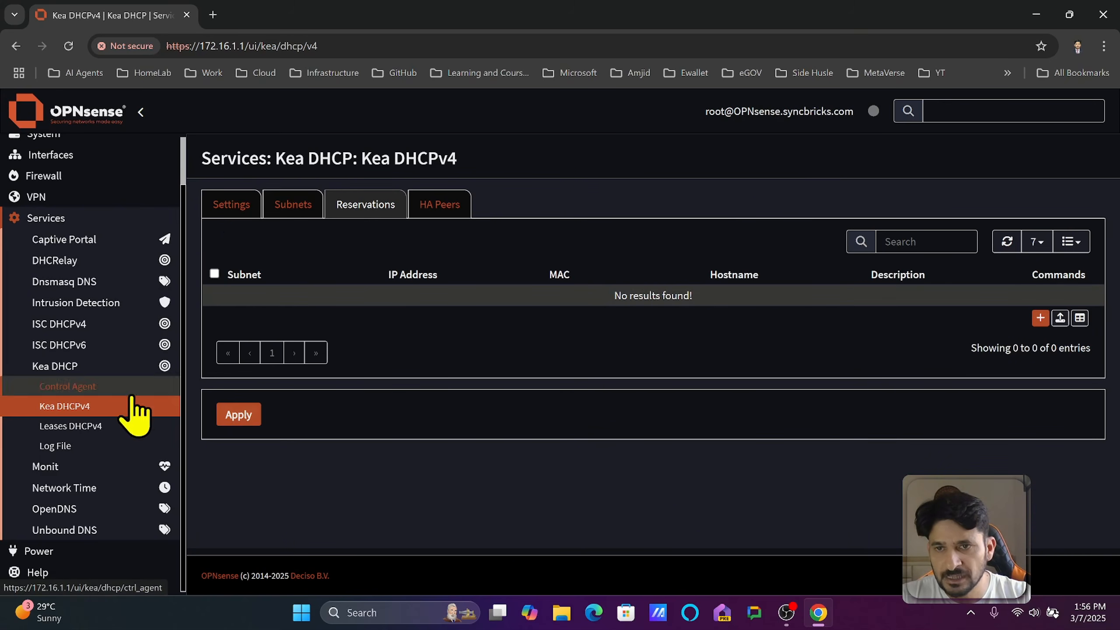
pyautogui.click(232, 206)
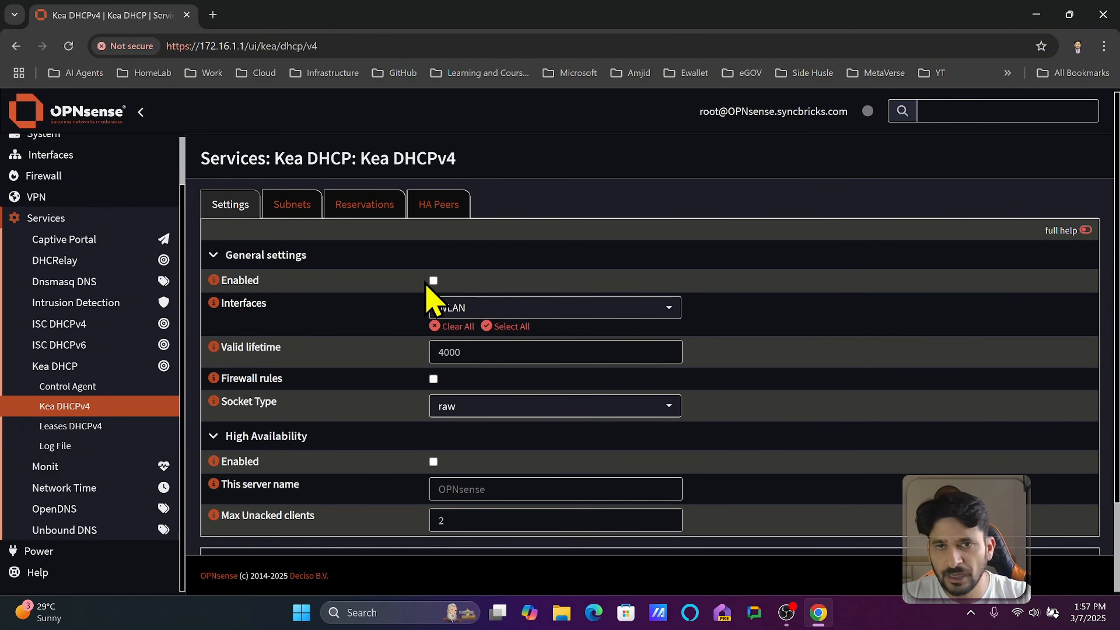
pyautogui.click(480, 304)
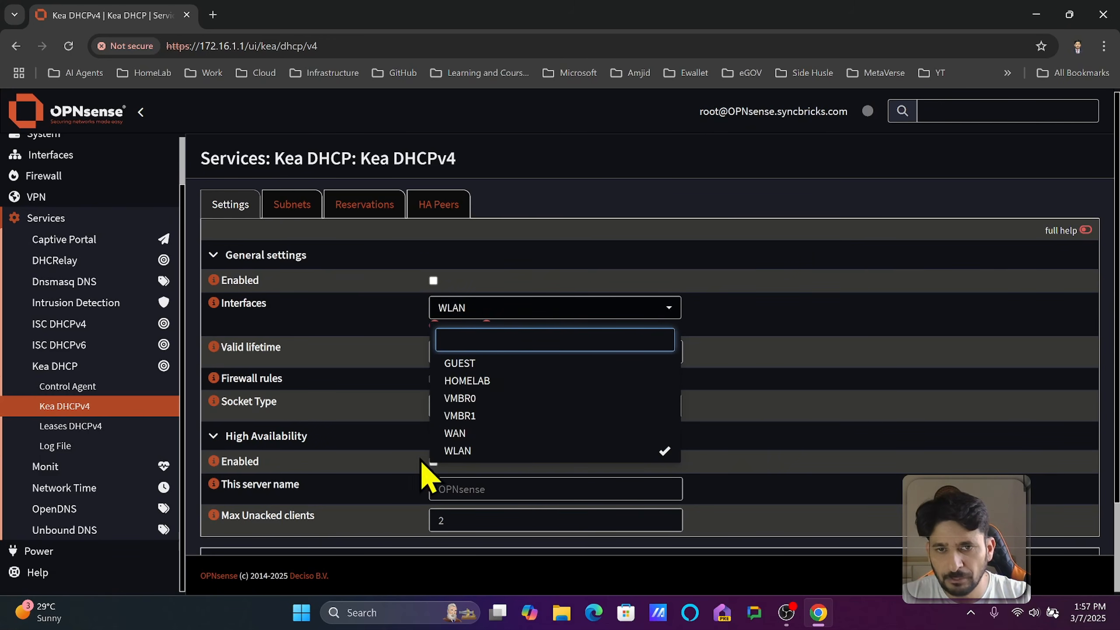
pyautogui.click(483, 416)
pyautogui.click(494, 400)
pyautogui.click(499, 380)
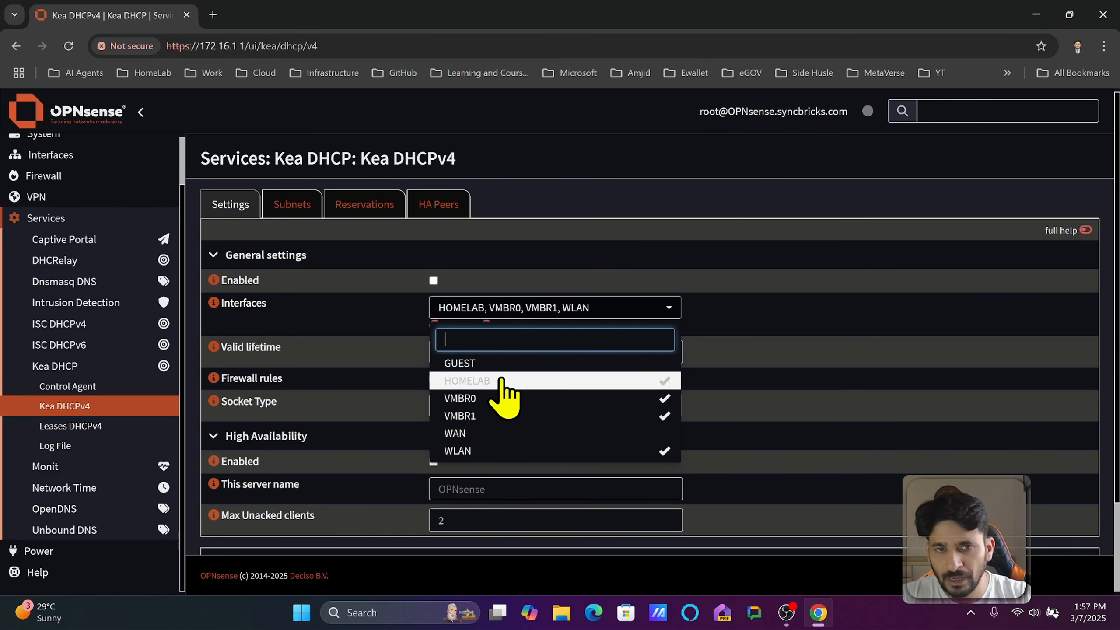
pyautogui.click(704, 326)
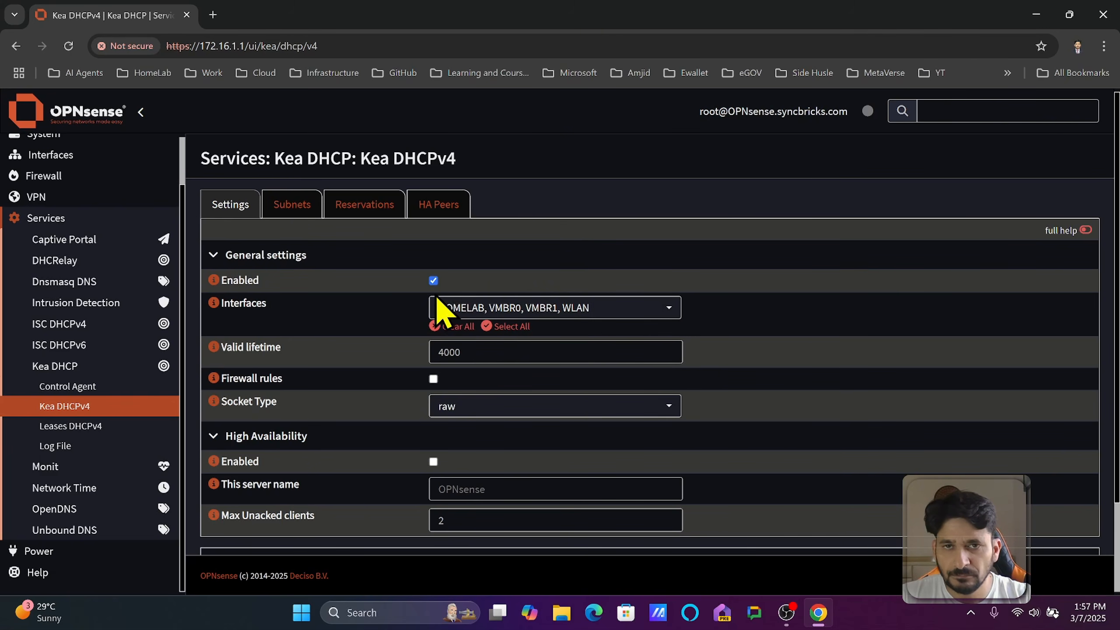
pyautogui.scroll(-3, 437, 317)
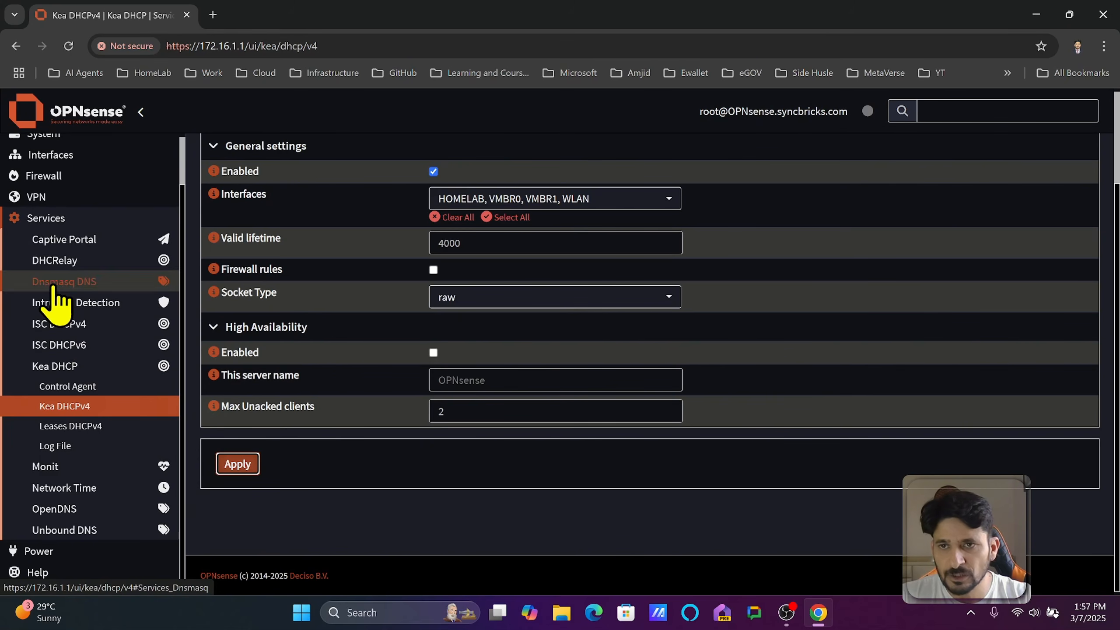
# Step: Stop the running ISC DHCPv4 service from the GUEST interface's page
pyautogui.click(82, 329)
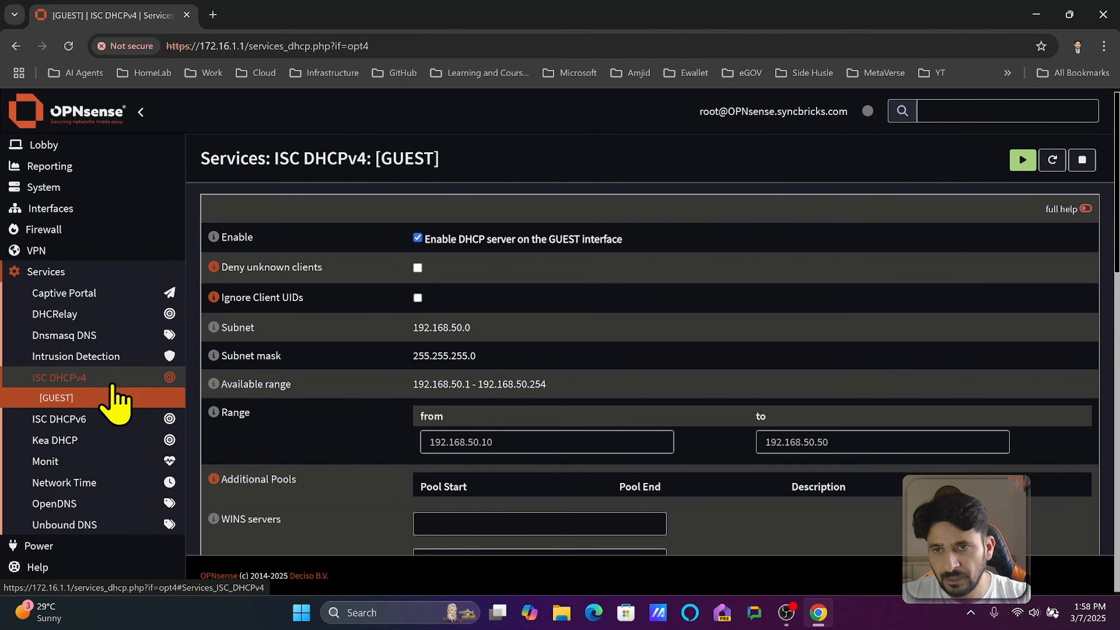
pyautogui.click(1082, 160)
pyautogui.scroll(-2, 518, 221)
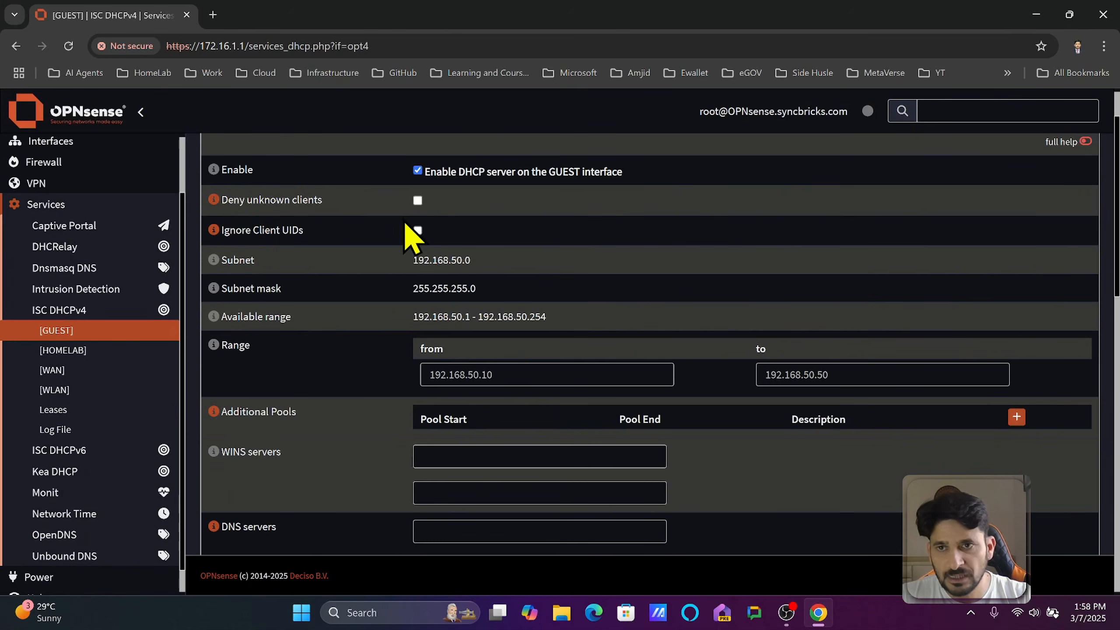
pyautogui.scroll(2, 470, 284)
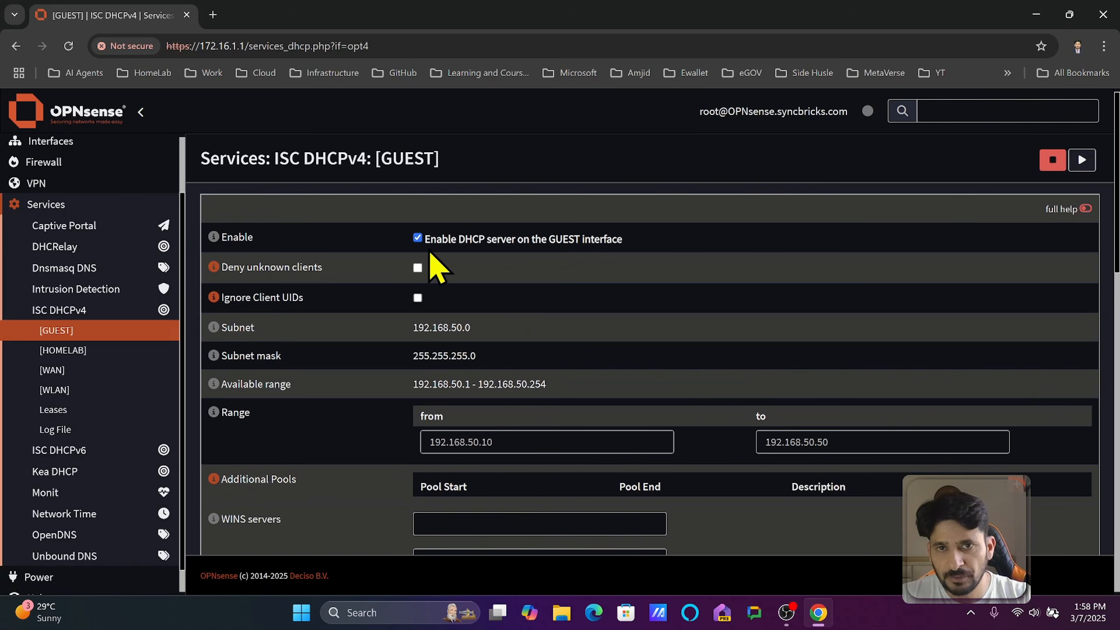
# Step: Disable the ISC DHCPv4 server on the GUEST and HOMELAB interfaces, saving each interface's settings
pyautogui.click(111, 353)
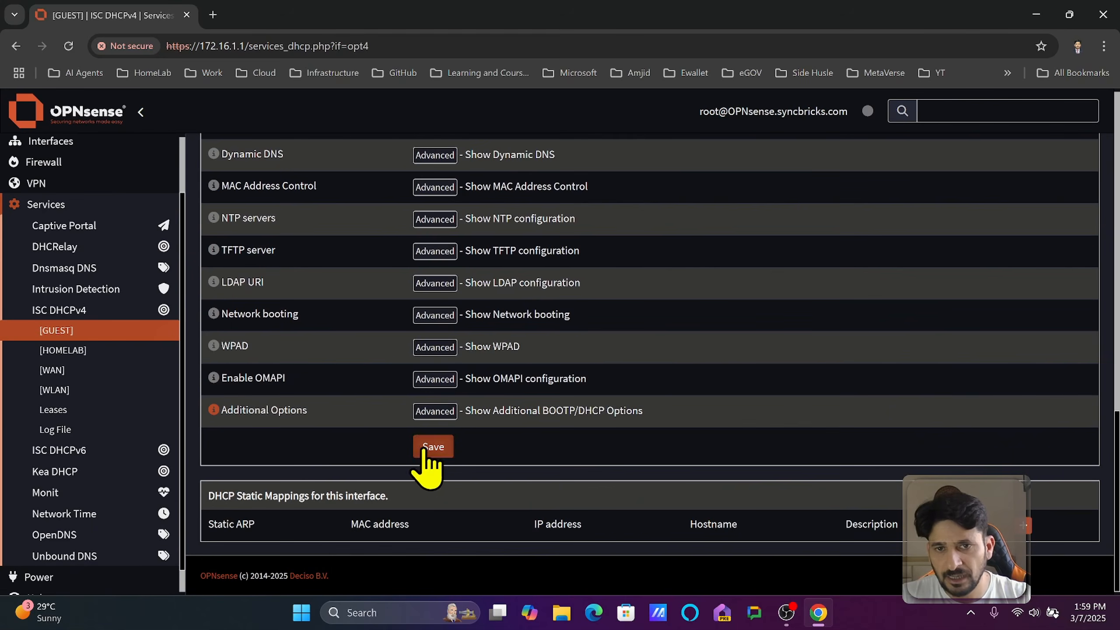
pyautogui.click(427, 447)
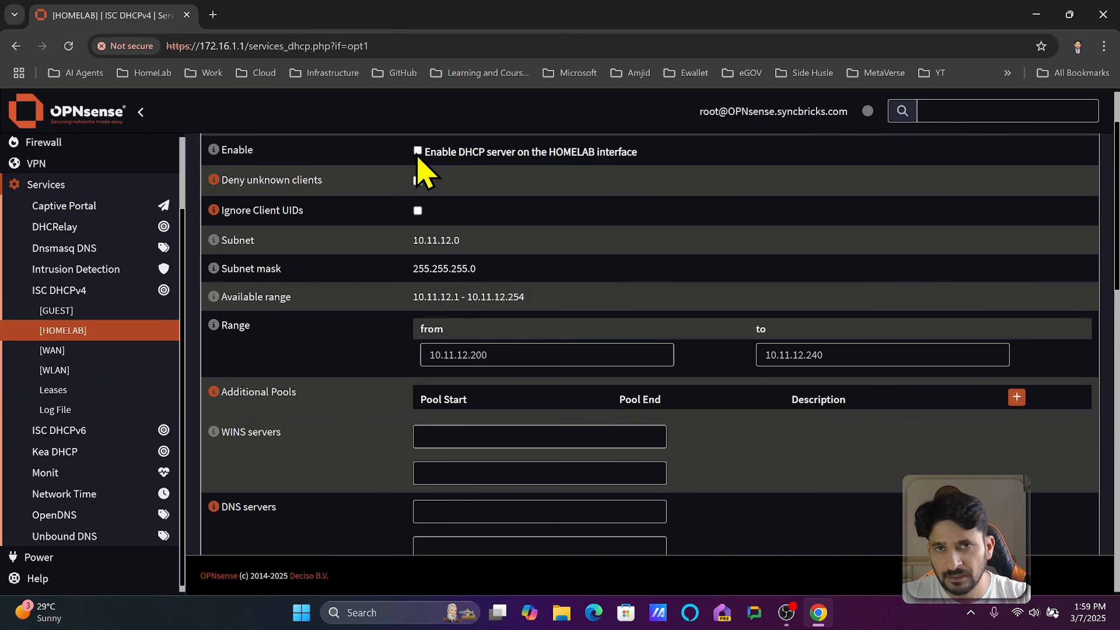
pyautogui.scroll(-15, 449, 295)
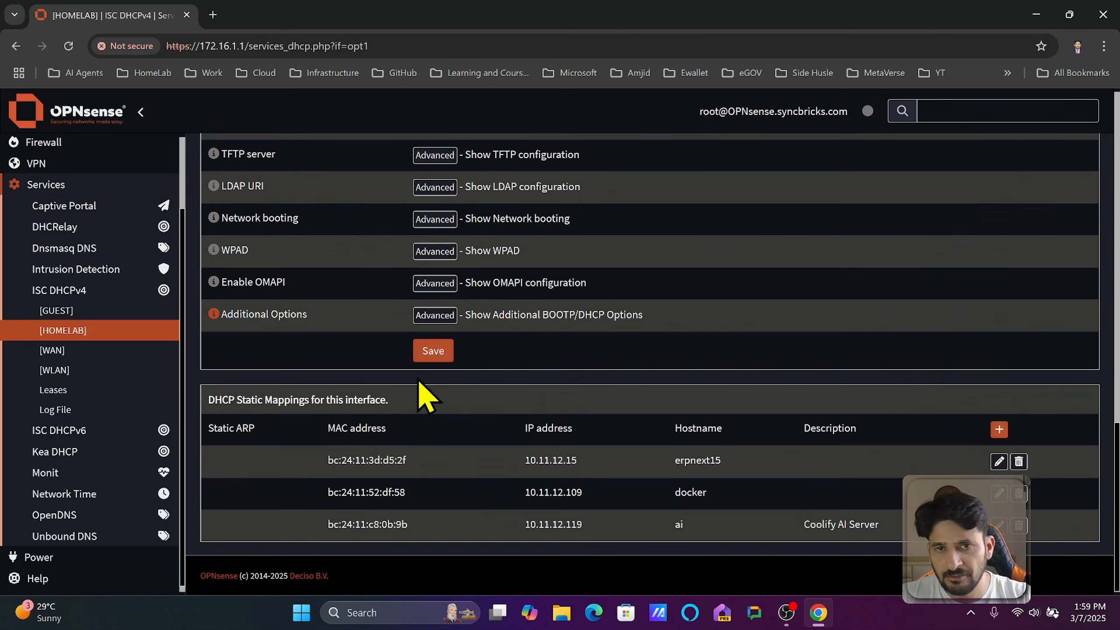
pyautogui.click(432, 352)
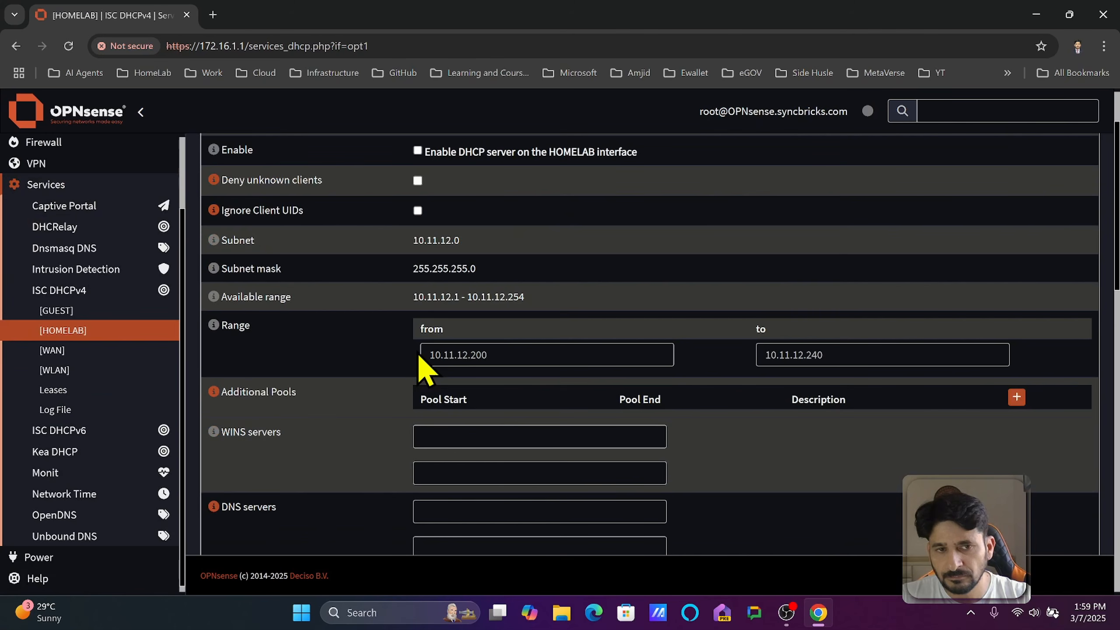
# Step: Disable the ISC DHCPv4 server on the WLAN interface and save the interface's settings
pyautogui.click(94, 360)
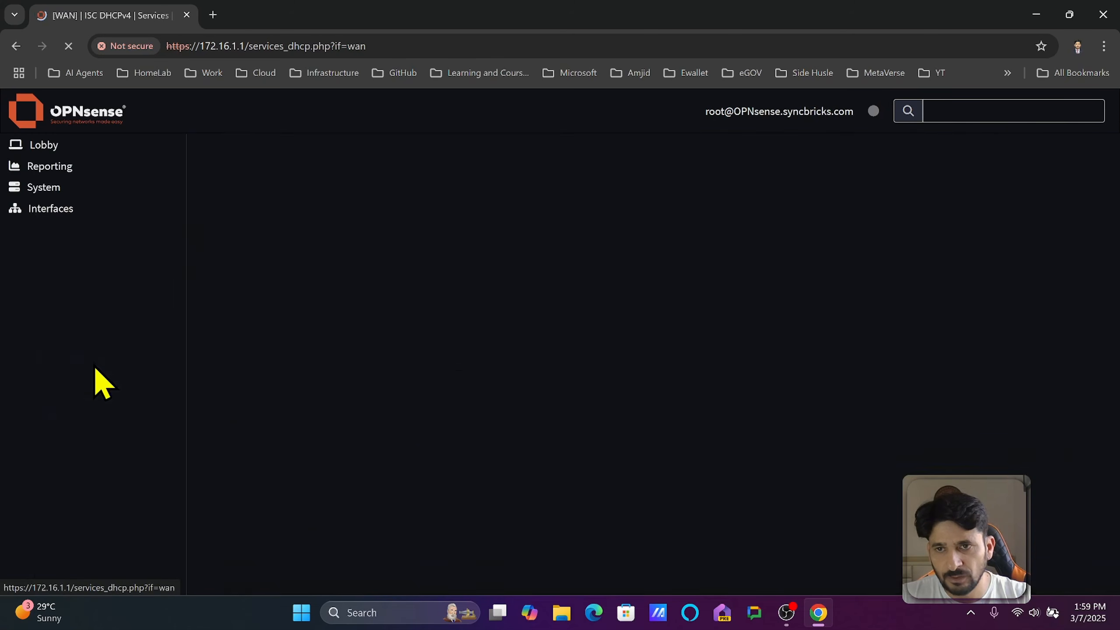
pyautogui.click(95, 369)
pyautogui.scroll(3, 418, 150)
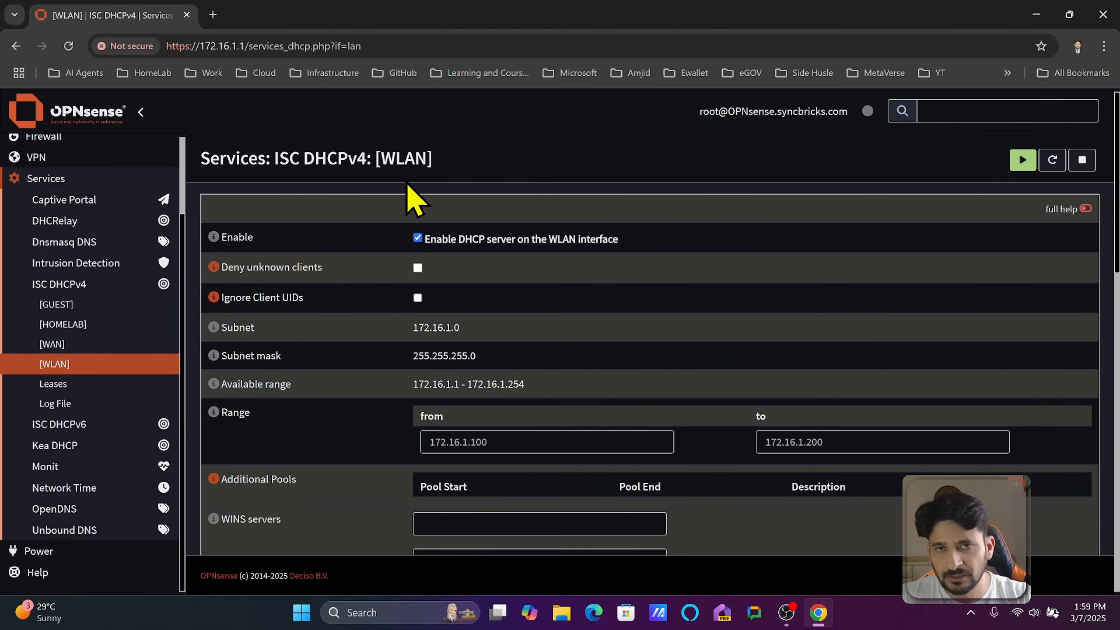
pyautogui.scroll(-15, 433, 335)
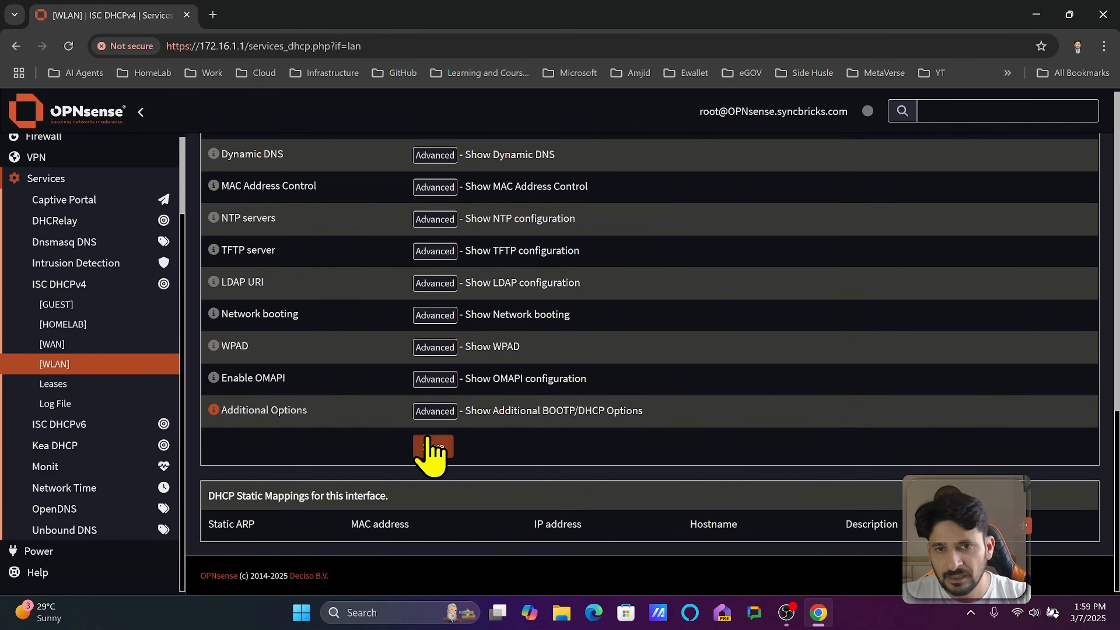
pyautogui.click(423, 447)
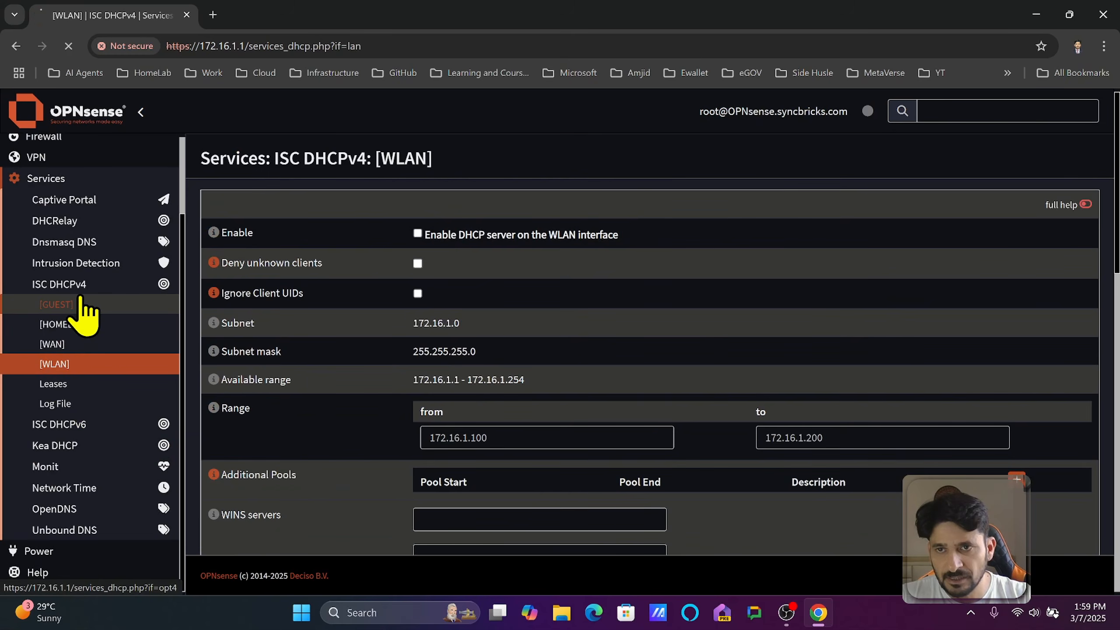
# Step: Check the ISC DHCPv4 settings of the GUEST and HOMELAB interfaces and review the services listed on the dashboard
pyautogui.click(83, 305)
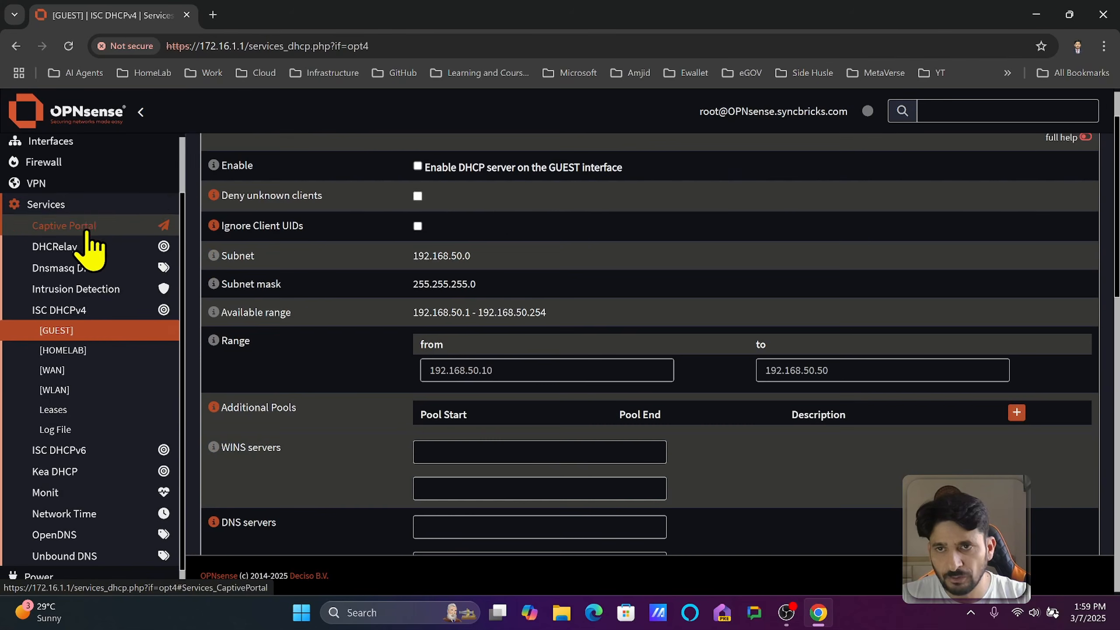
pyautogui.click(86, 206)
pyautogui.click(88, 216)
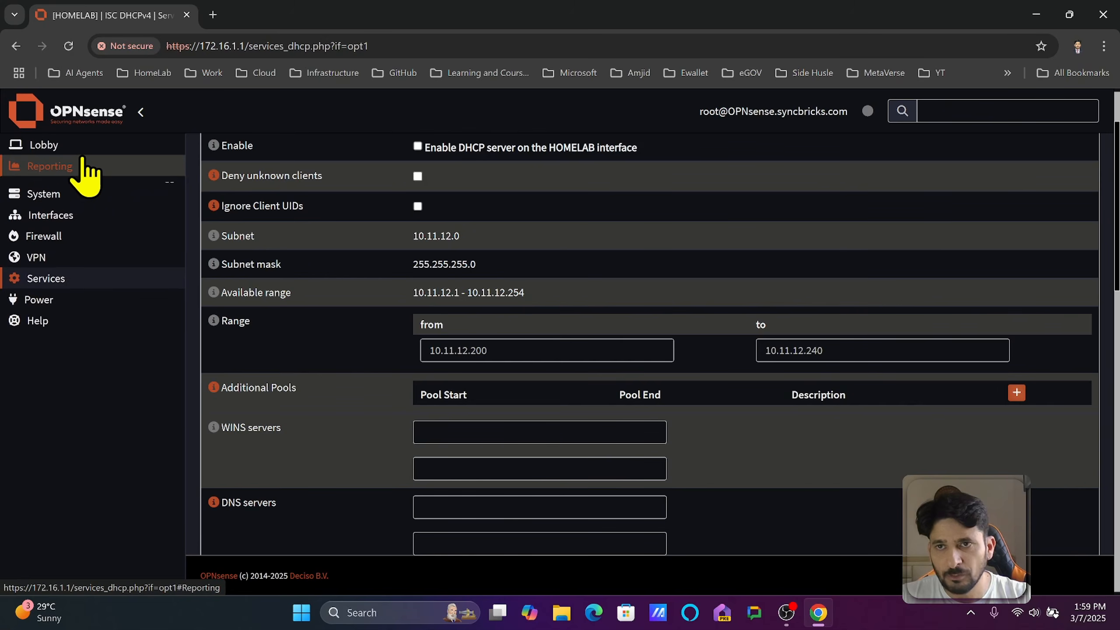
pyautogui.click(19, 146)
pyautogui.click(73, 166)
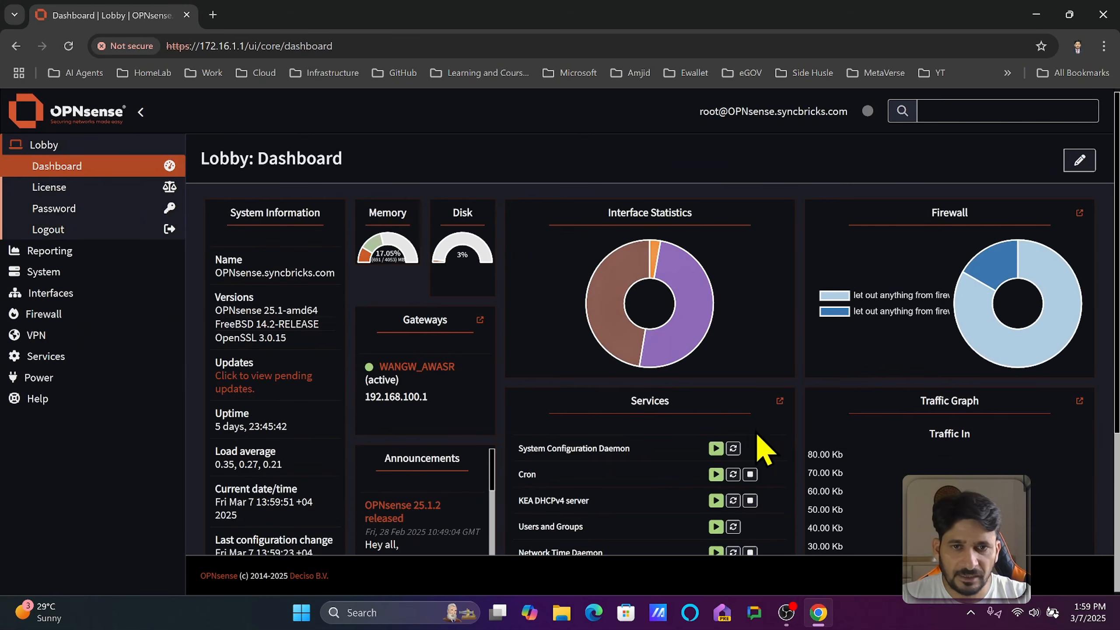
pyautogui.scroll(-5, 723, 445)
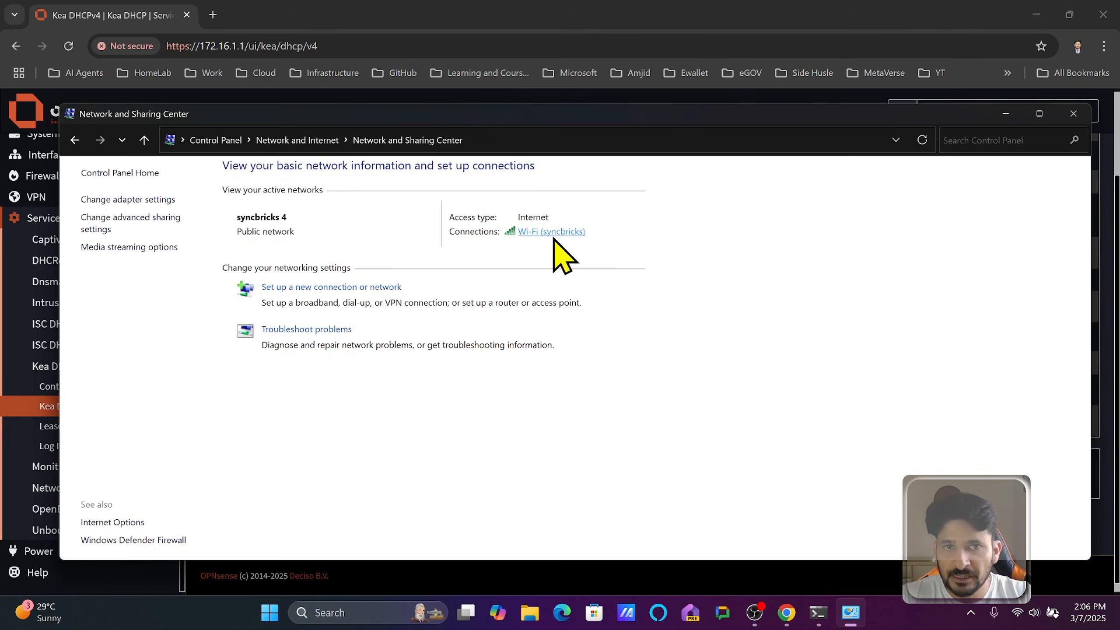
# Step: Inspect the syncbricks Wi-Fi connection's network details in Windows and close them
pyautogui.click(553, 235)
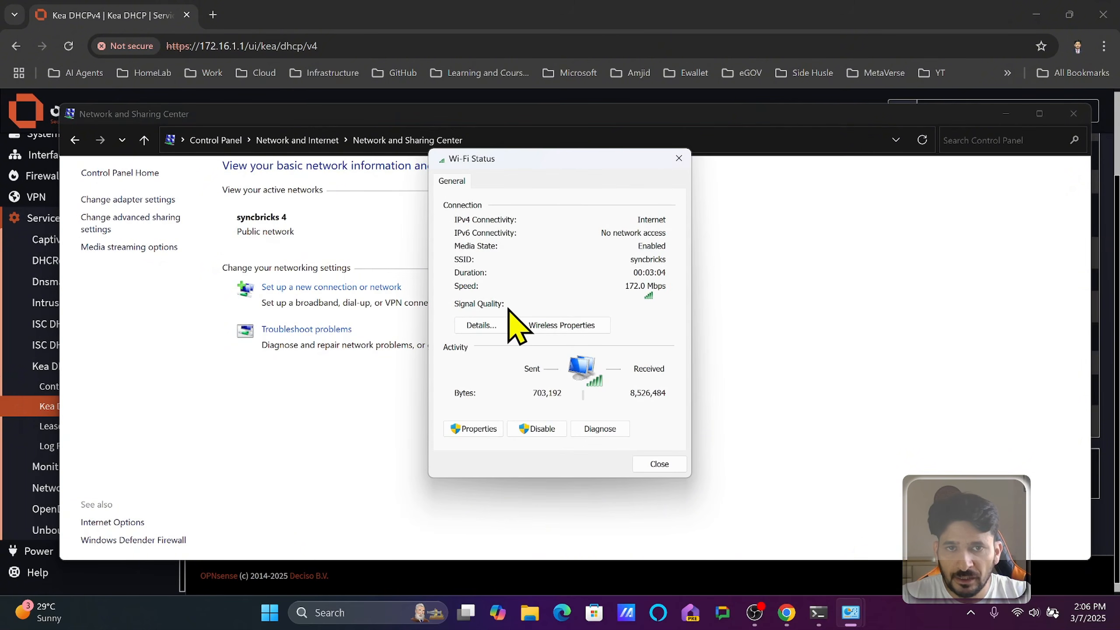
pyautogui.click(501, 318)
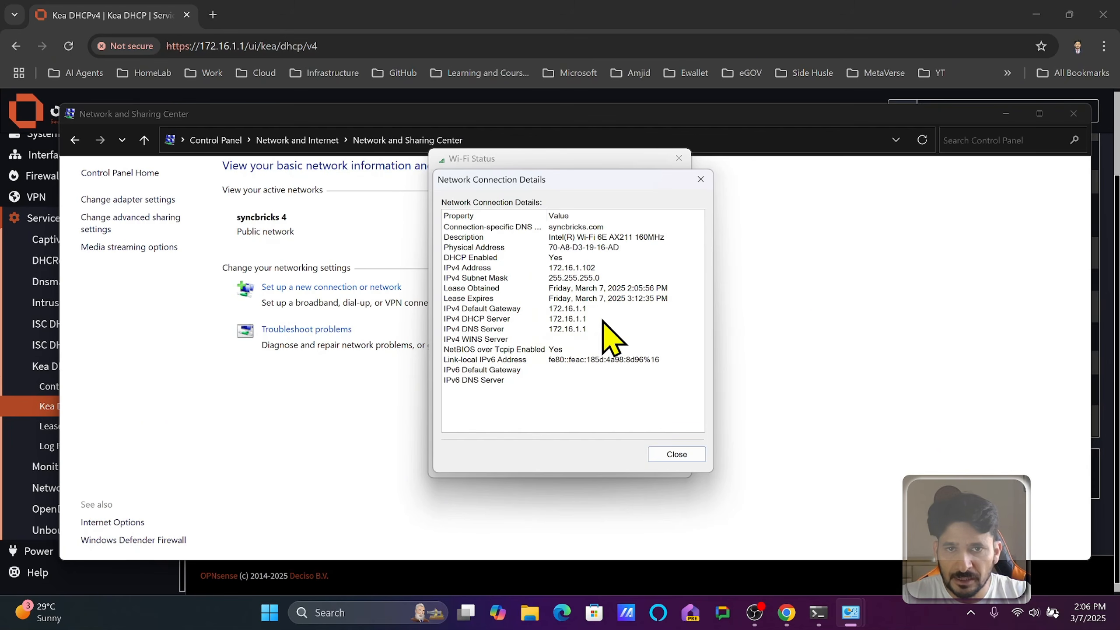
pyautogui.click(676, 454)
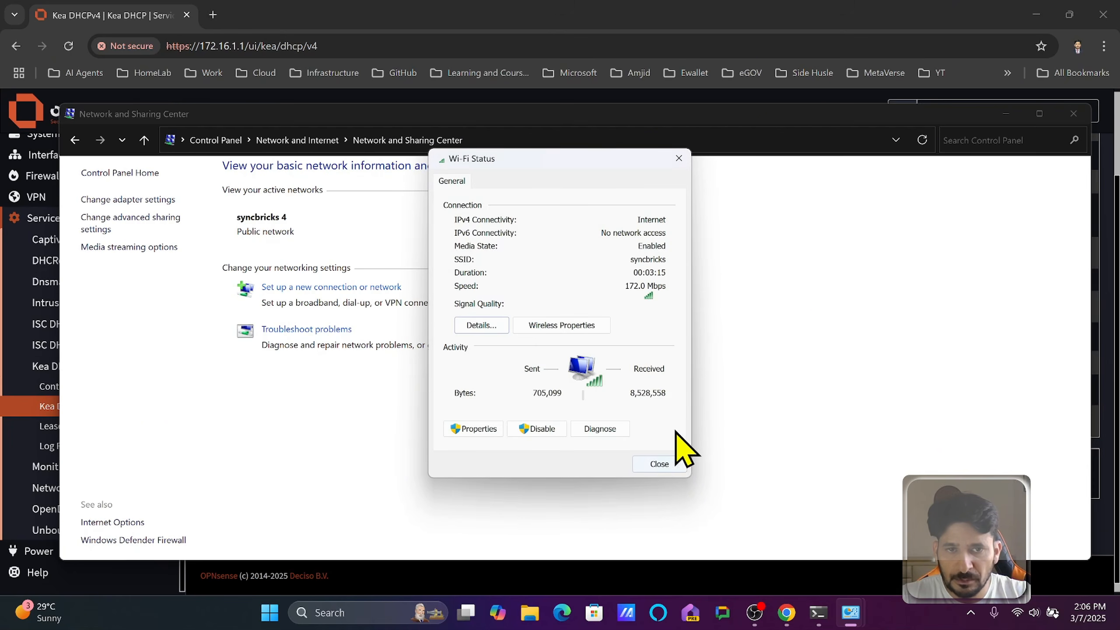
pyautogui.click(661, 463)
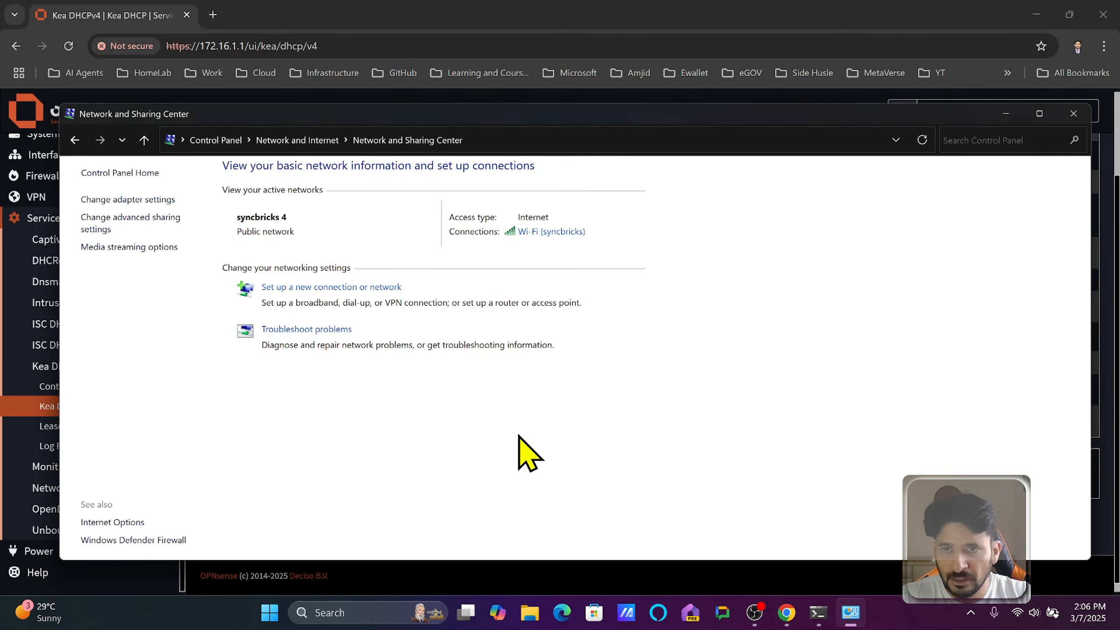
# Step: Return to OPNsense in the browser and examine the Kea DHCPv4 leases
pyautogui.click(531, 103)
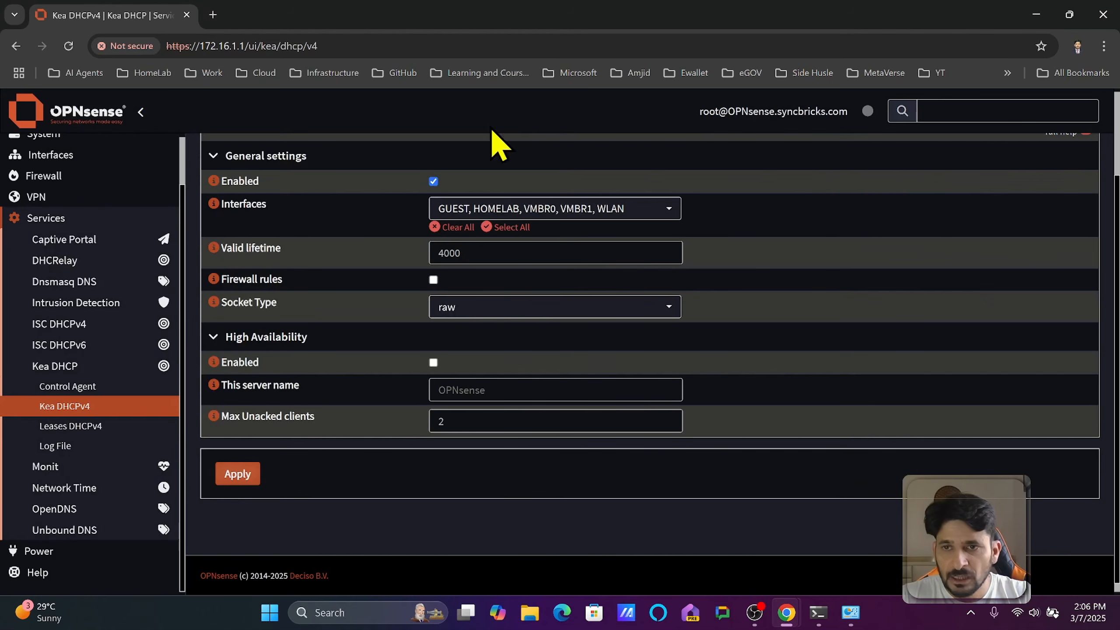
pyautogui.click(85, 429)
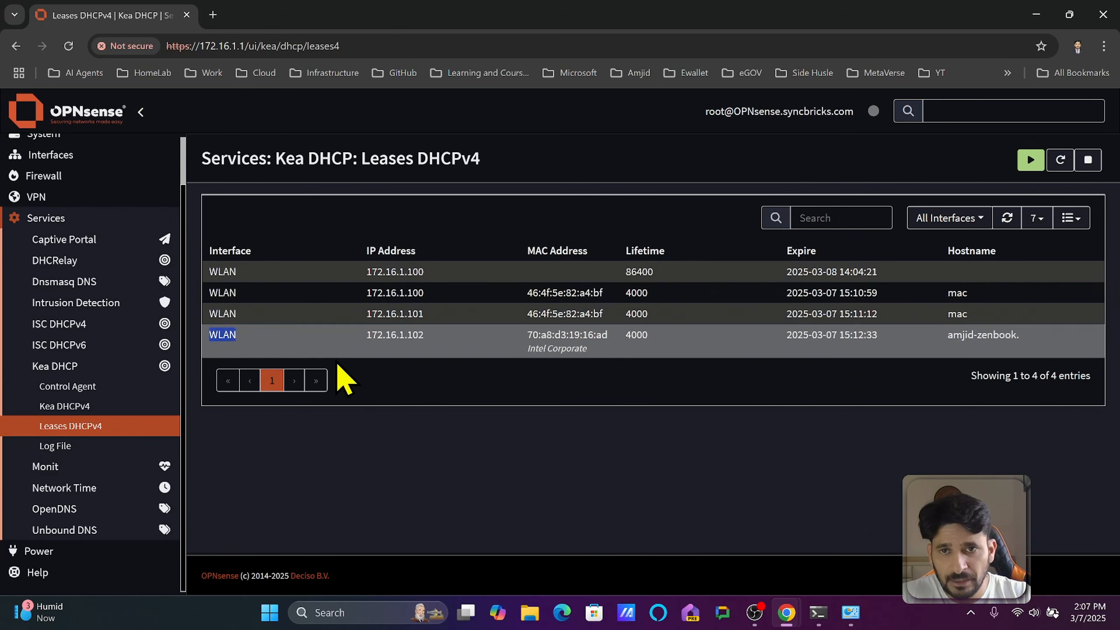
pyautogui.scroll(2, 146, 461)
# Step: Create a Kea DHCPv4 reservation in subnet 172.16.1.0/24 with the IP address 172.16.1.12
pyautogui.click(113, 459)
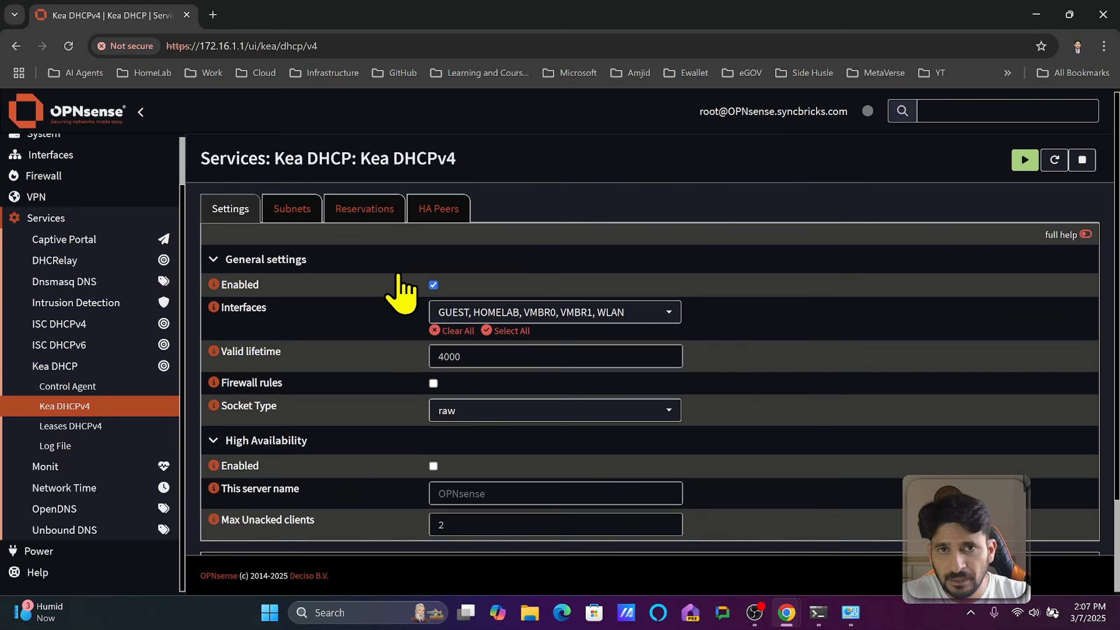
pyautogui.click(370, 212)
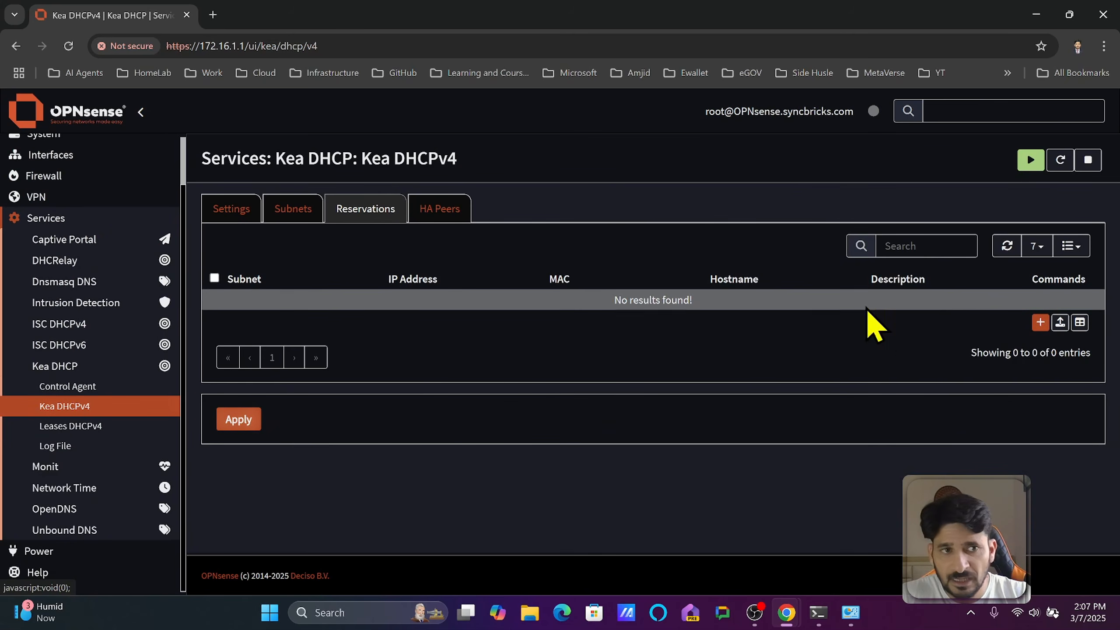
pyautogui.click(1040, 322)
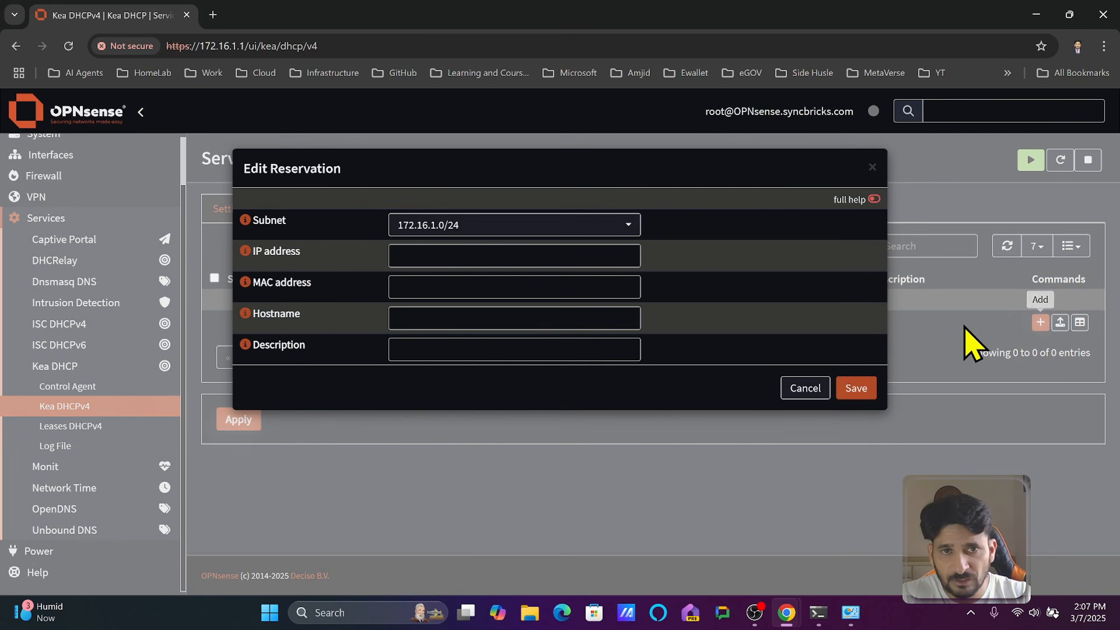
pyautogui.click(466, 230)
pyautogui.click(359, 241)
pyautogui.click(436, 250)
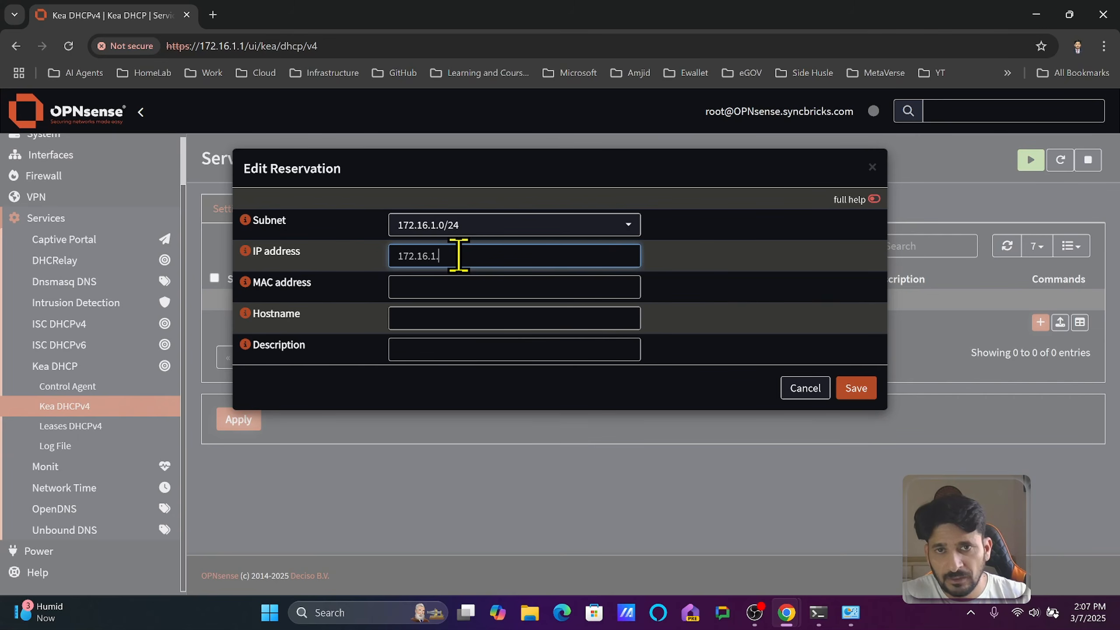
# Step: Enter the laptop's hostname and description in the reservation and try to save it with the placeholder MAC address asdfasdf
pyautogui.click(430, 311)
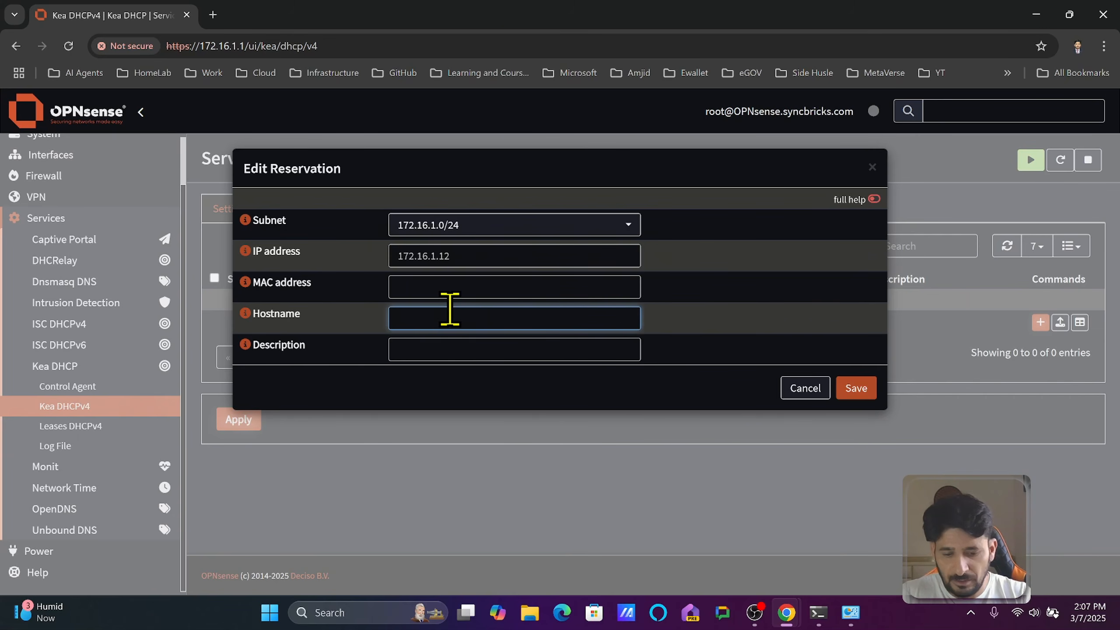
pyautogui.press('Tab')
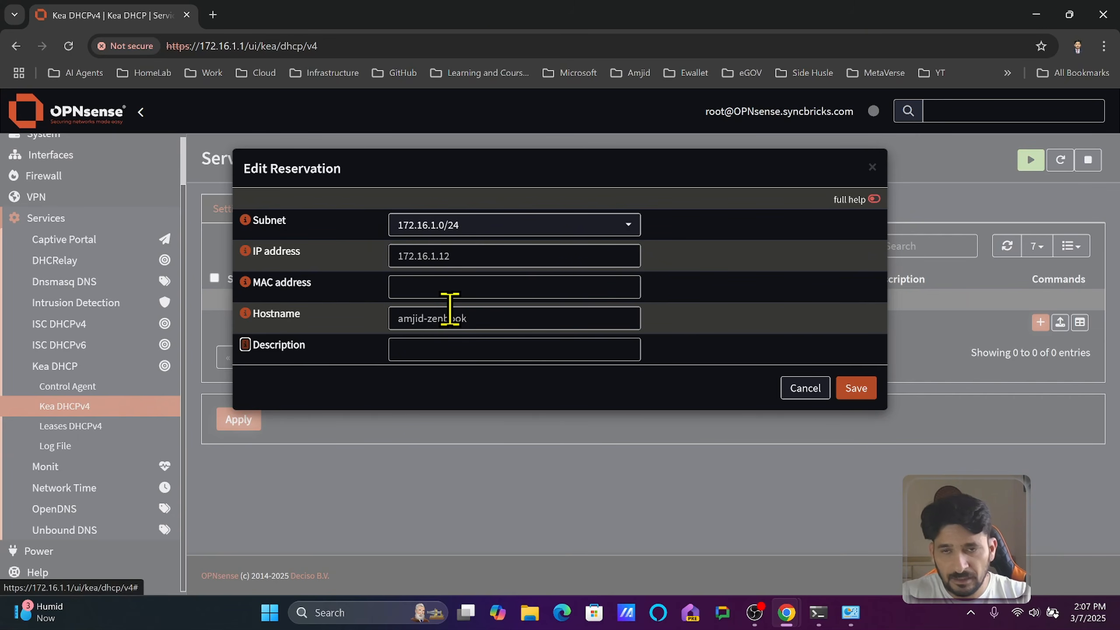
pyautogui.write("Amjid's |Laptop")
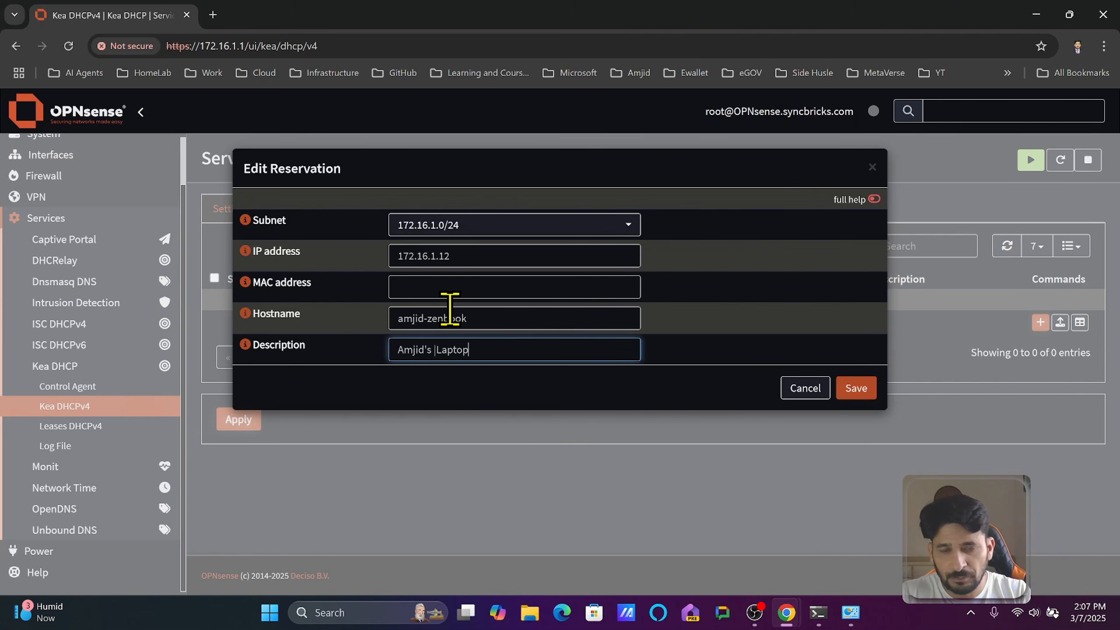
pyautogui.click(418, 287)
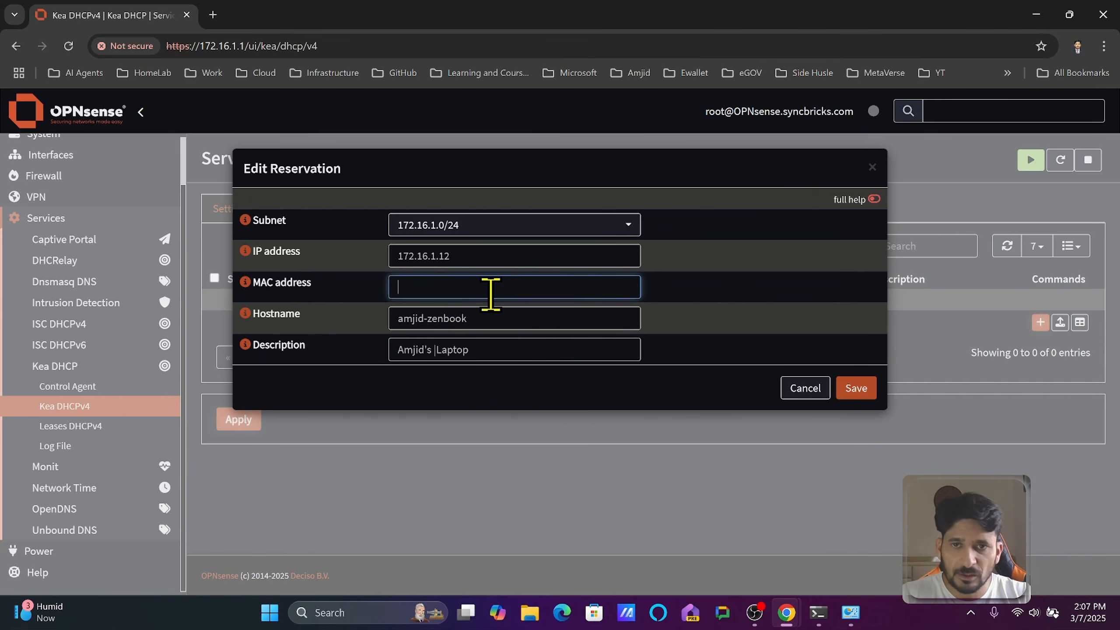
pyautogui.click(860, 384)
# Step: Duplicate the browser tab and copy the MAC address of the 172.16.1.102 lease from the Kea DHCPv4 leases
pyautogui.rightClick(139, 27)
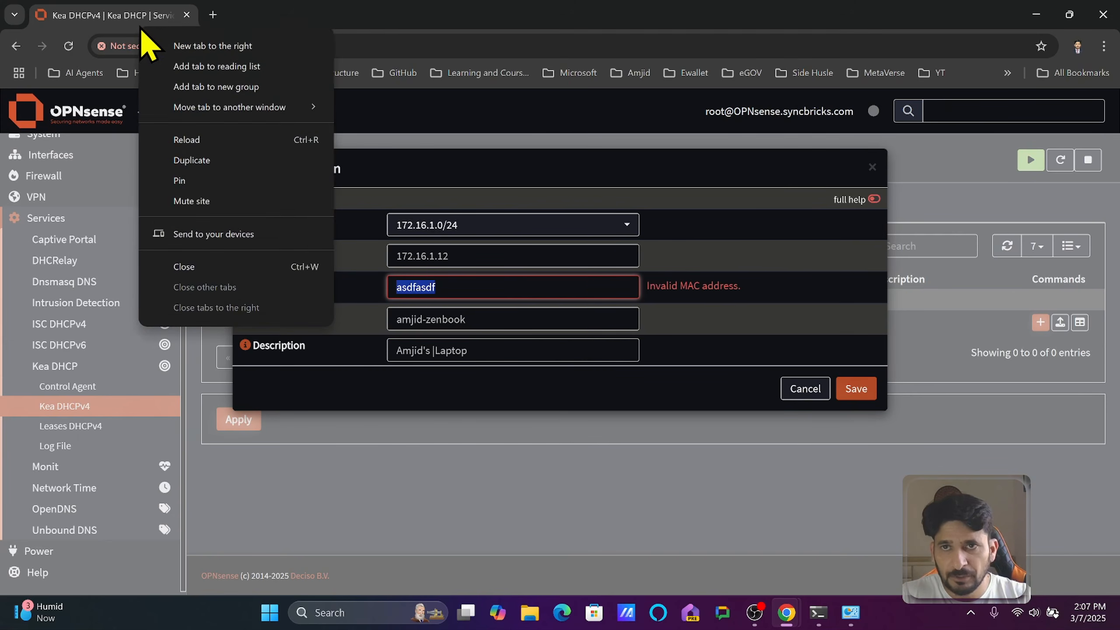
pyautogui.rightClick(147, 17)
pyautogui.click(201, 149)
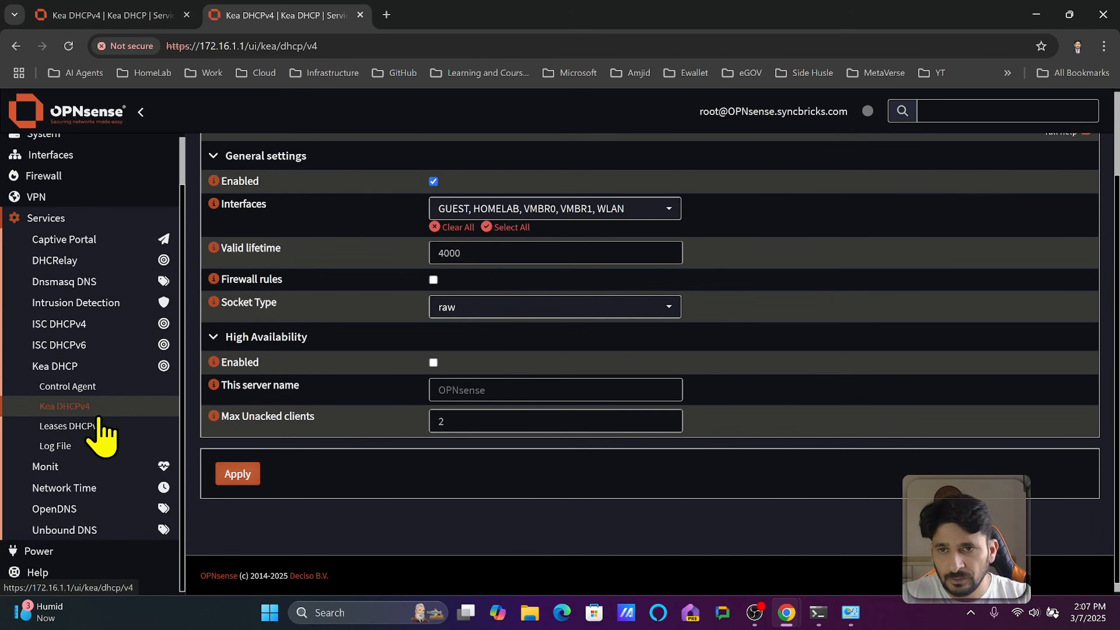
pyautogui.click(88, 426)
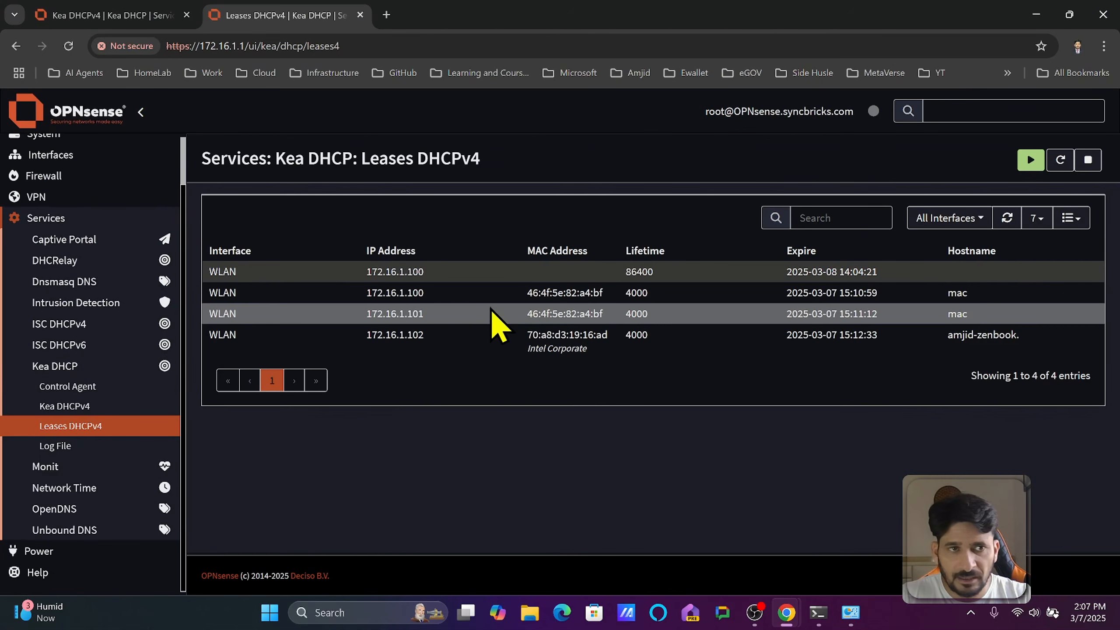
pyautogui.doubleClick(240, 315)
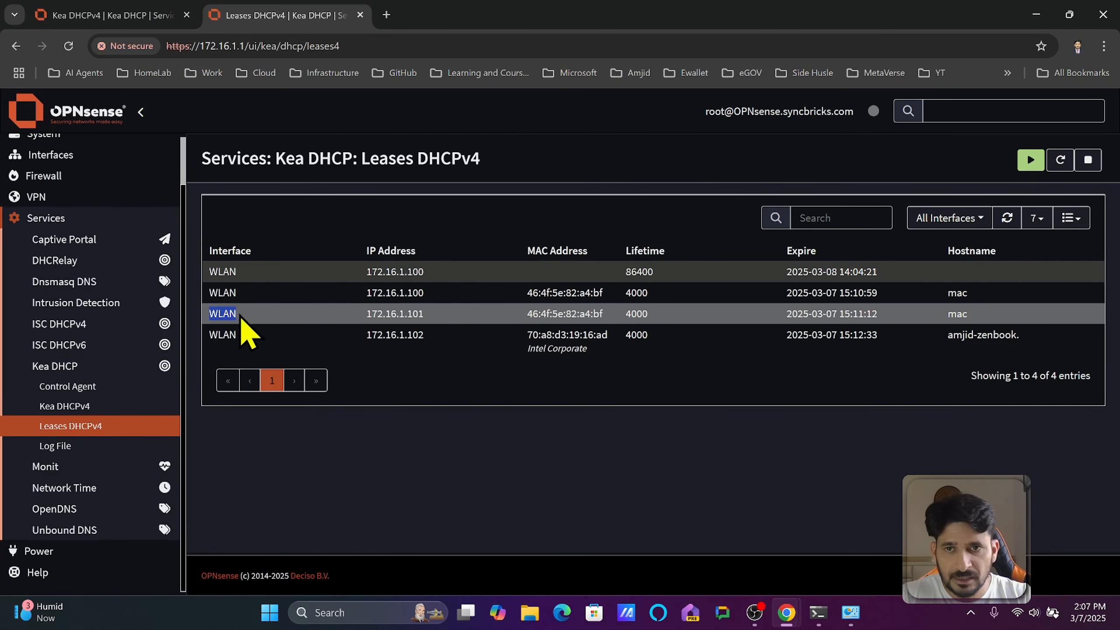
pyautogui.click(399, 314)
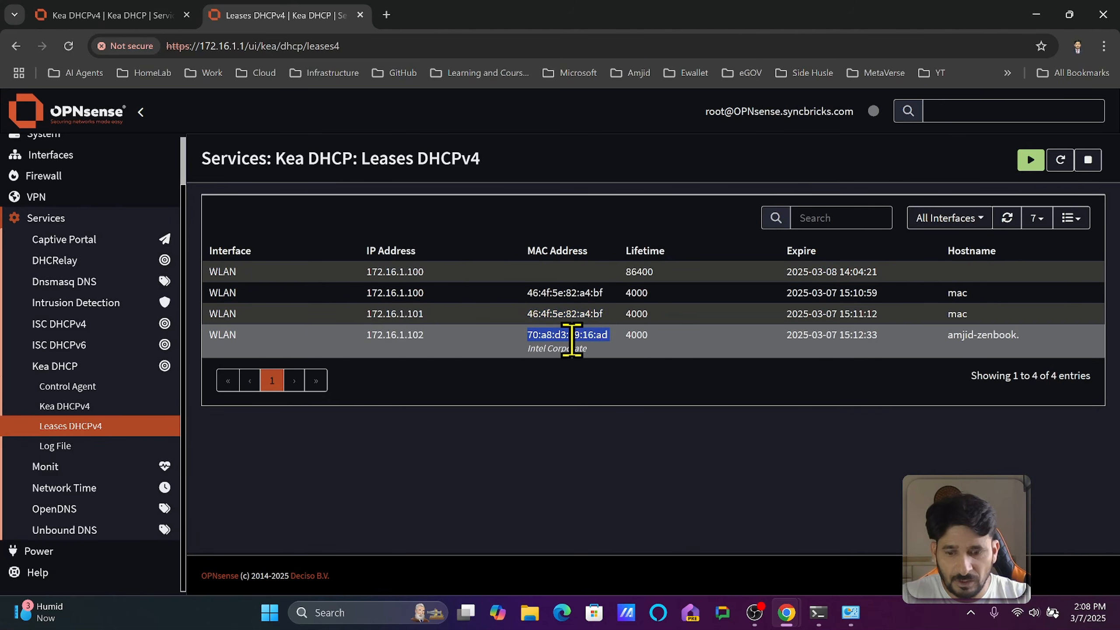
# Step: Set the reservation's MAC address to 70:a8:d3:19:16:ad and save the reservation
pyautogui.click(129, 18)
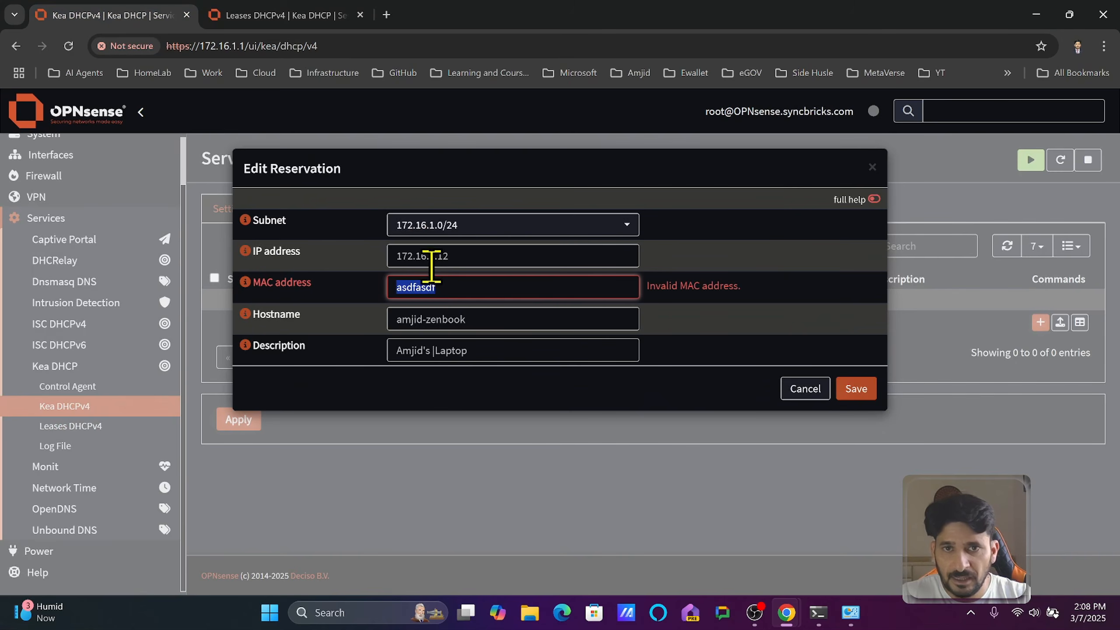
pyautogui.write('70:a8:d3:19:16:ad')
pyautogui.click(859, 394)
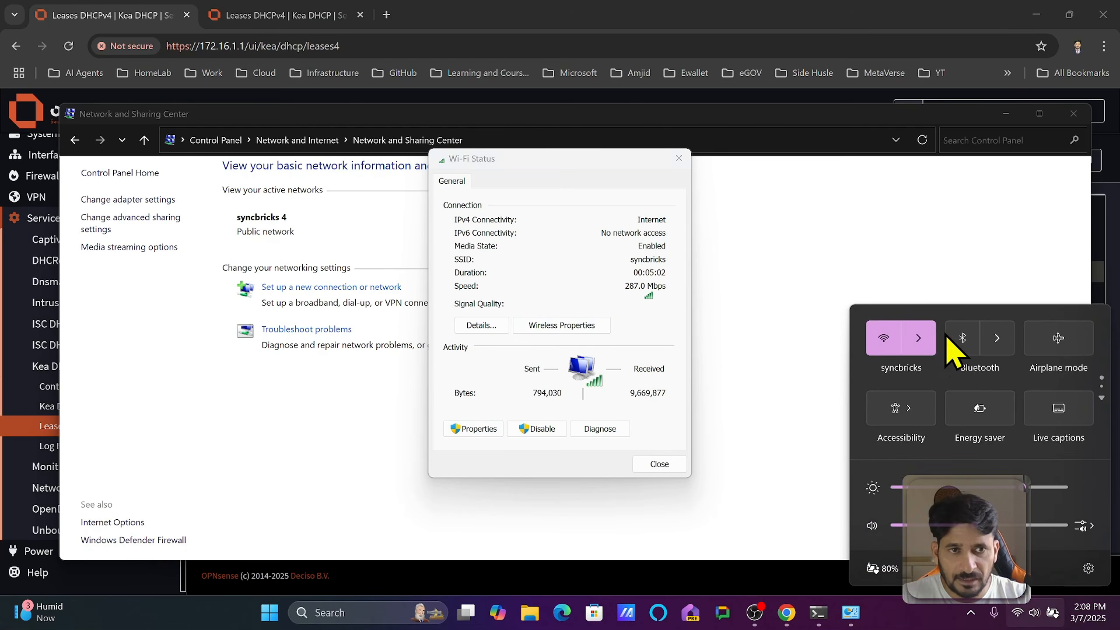
# Step: Turn the computer's Wi-Fi off and back on to reconnect to the network
pyautogui.click(923, 337)
pyautogui.click(1088, 311)
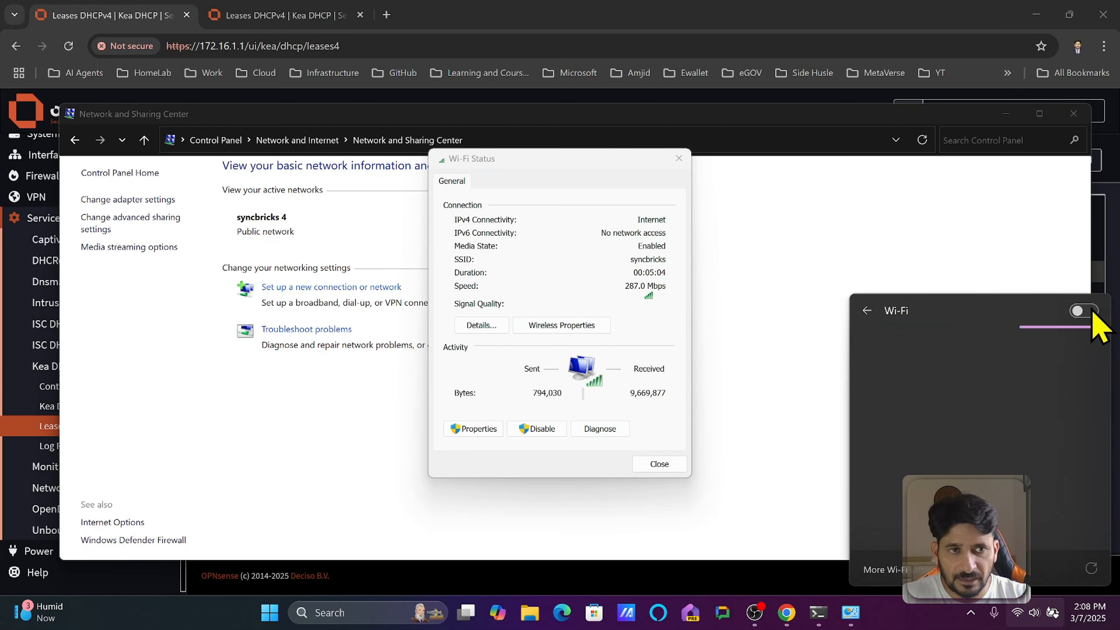
pyautogui.click(1088, 312)
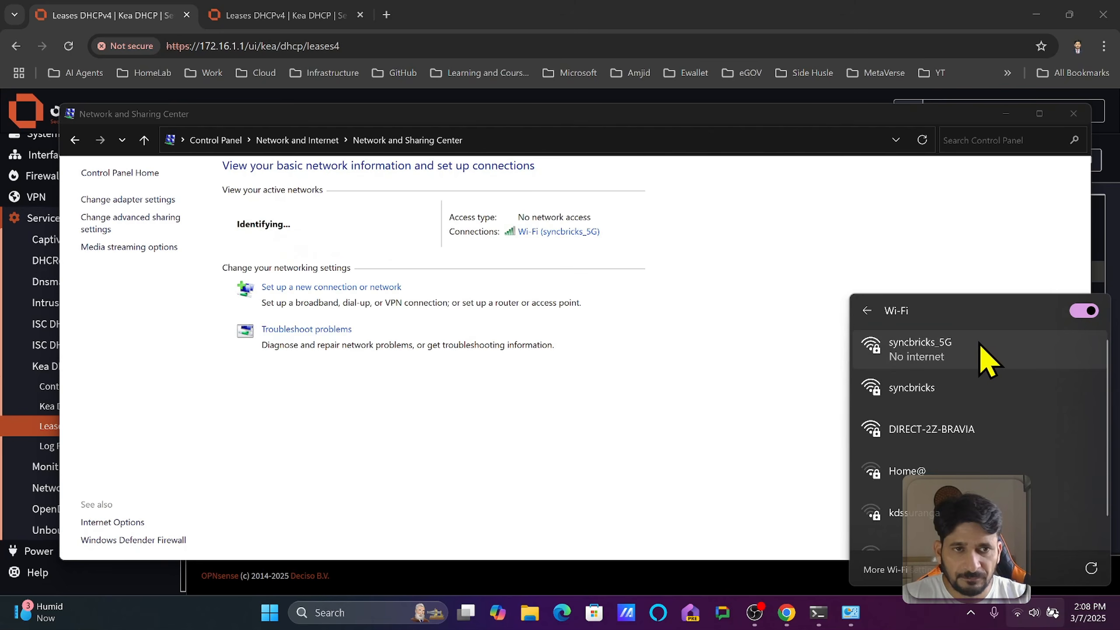
# Step: Inspect the syncbricks_5G connection's network details to check the assigned IPv4 address
pyautogui.click(560, 231)
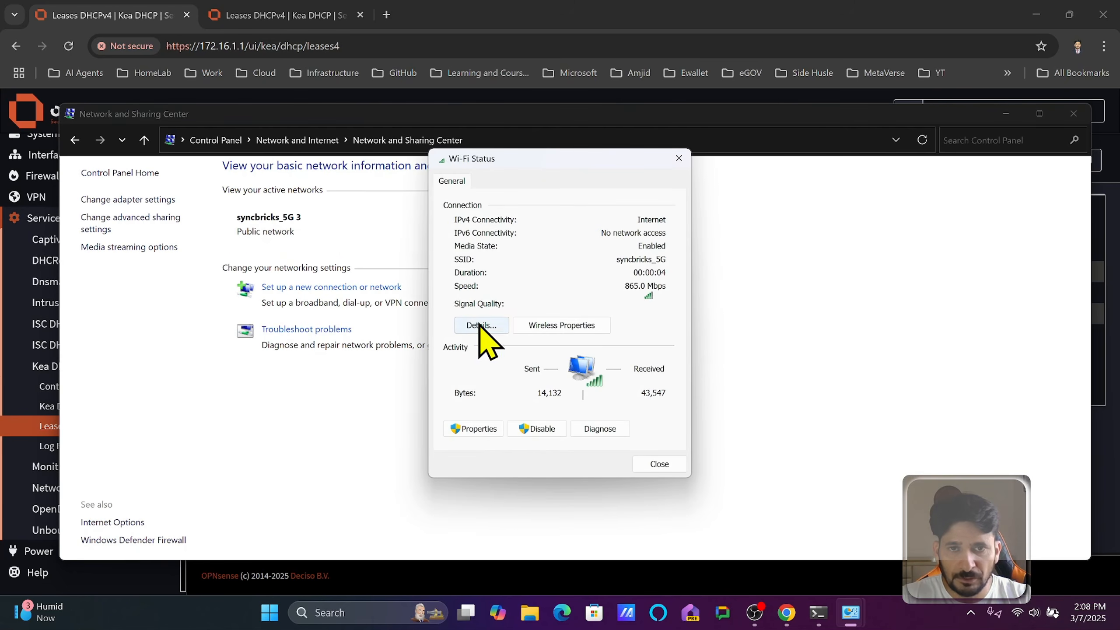
pyautogui.click(480, 325)
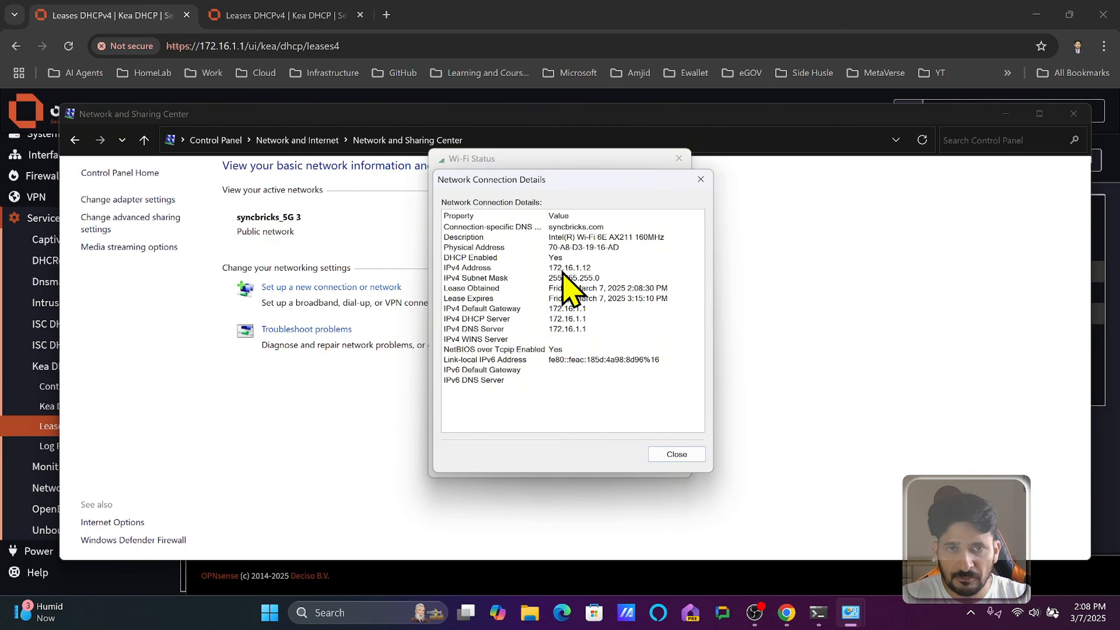
pyautogui.click(668, 455)
# Step: Switch to the duplicated OPNsense tab and refresh the Kea DHCPv4 leases
pyautogui.click(320, 23)
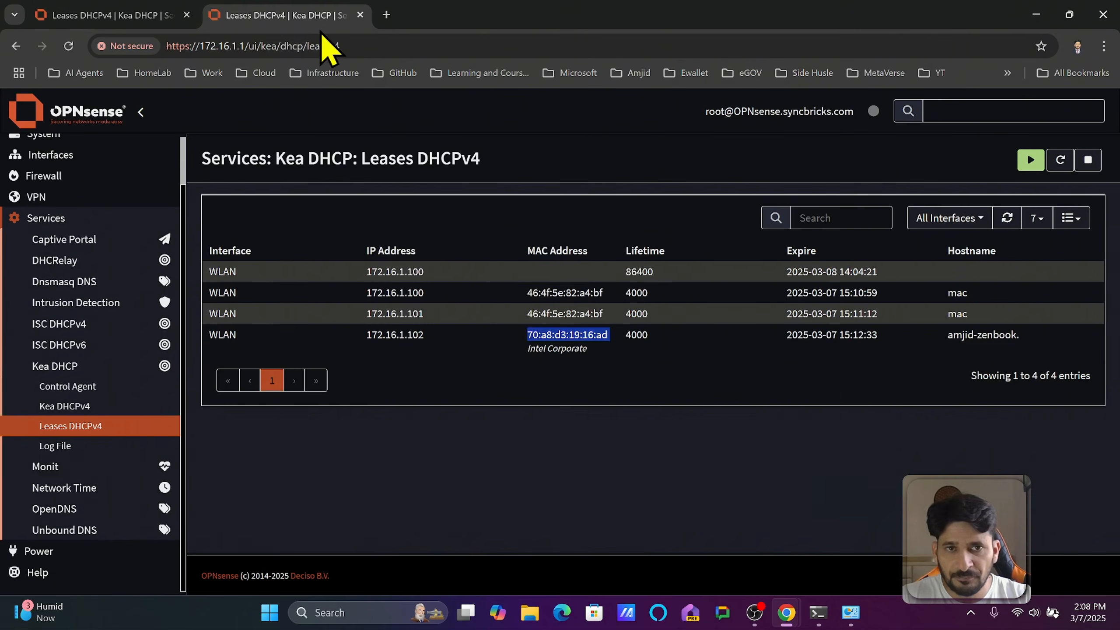
pyautogui.click(1007, 218)
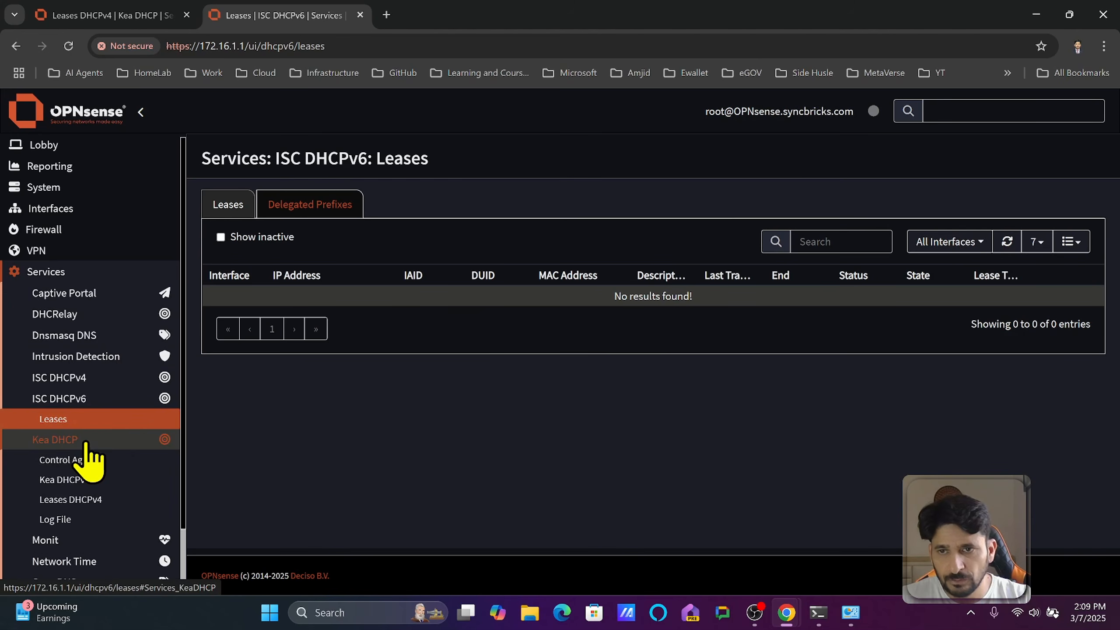
# Step: Open the Kea DHCPv4 leases to check the addresses assigned to the WLAN clients
pyautogui.click(86, 441)
pyautogui.click(87, 426)
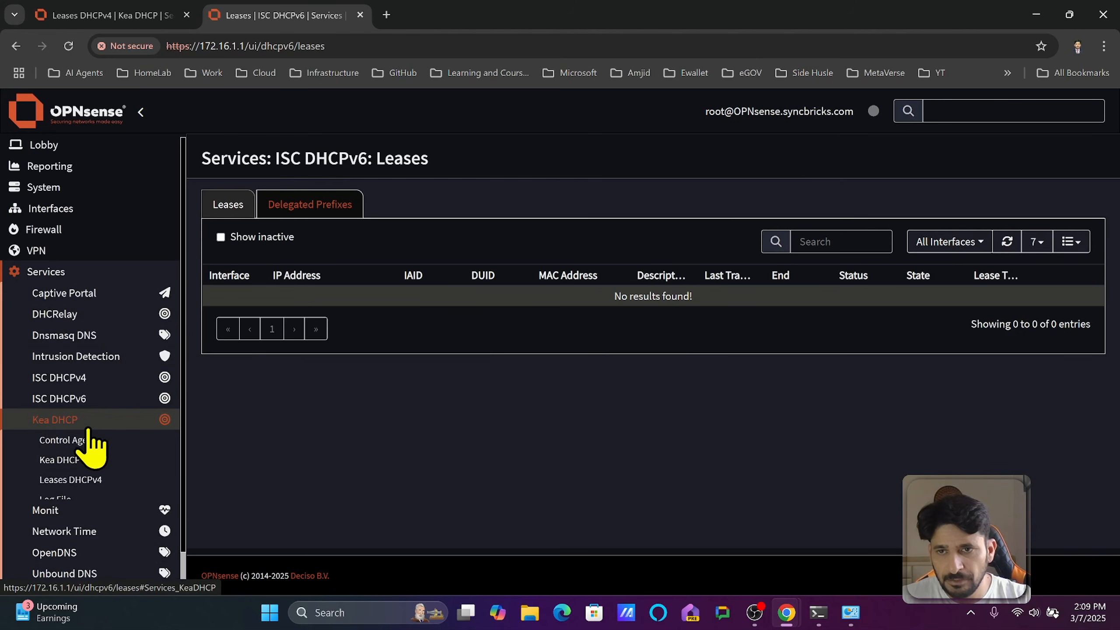
pyautogui.click(87, 480)
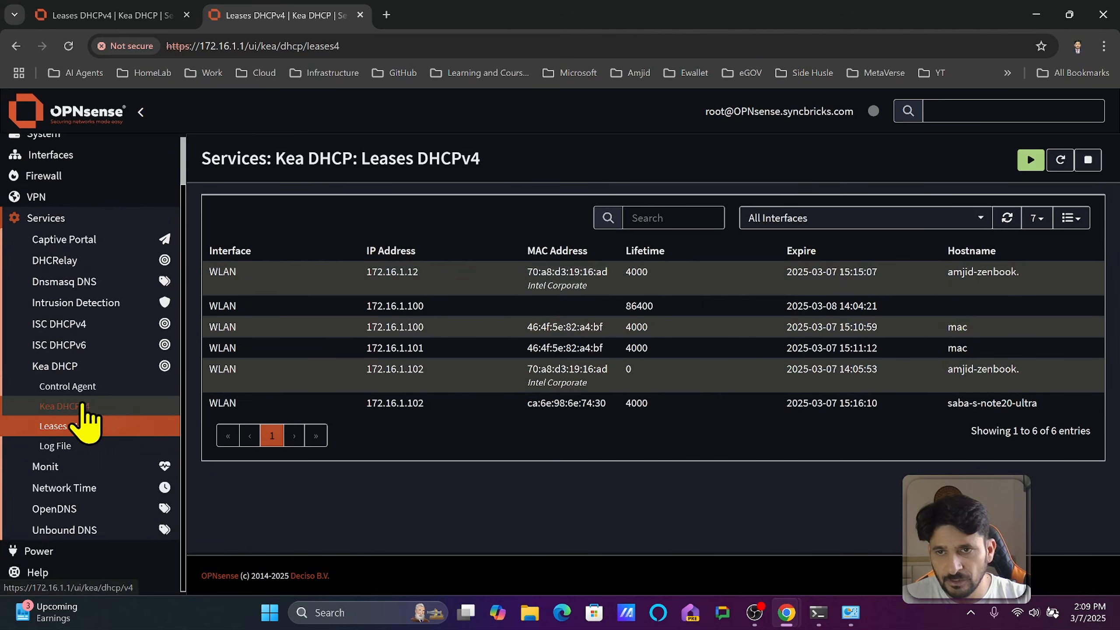
# Step: Open the Kea DHCPv4 general settings and review which interfaces are selected for the service
pyautogui.click(81, 407)
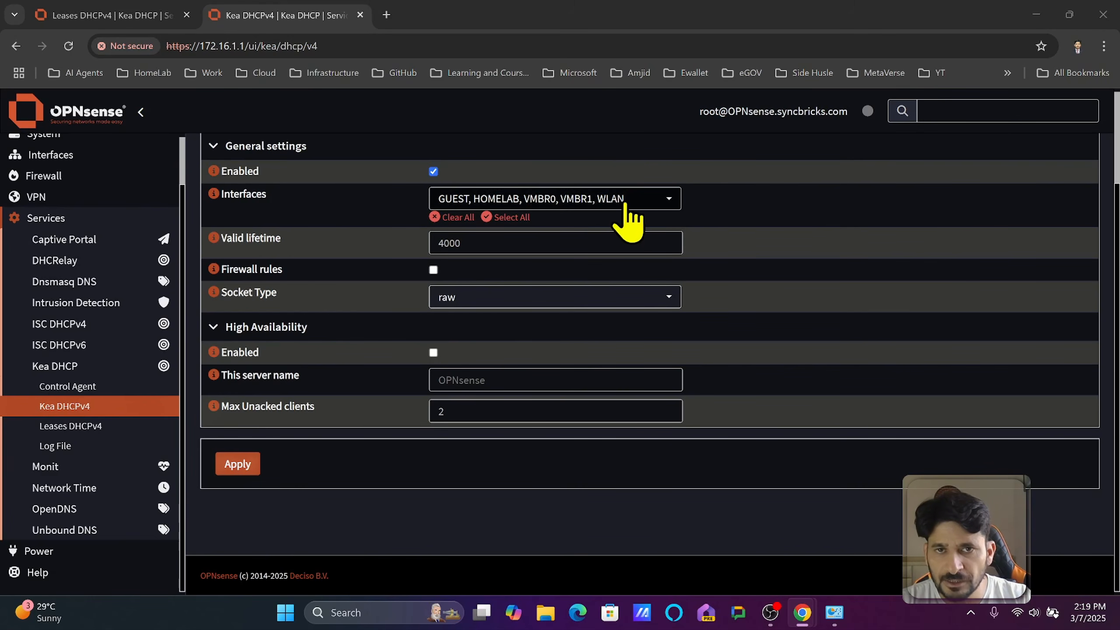
pyautogui.click(658, 205)
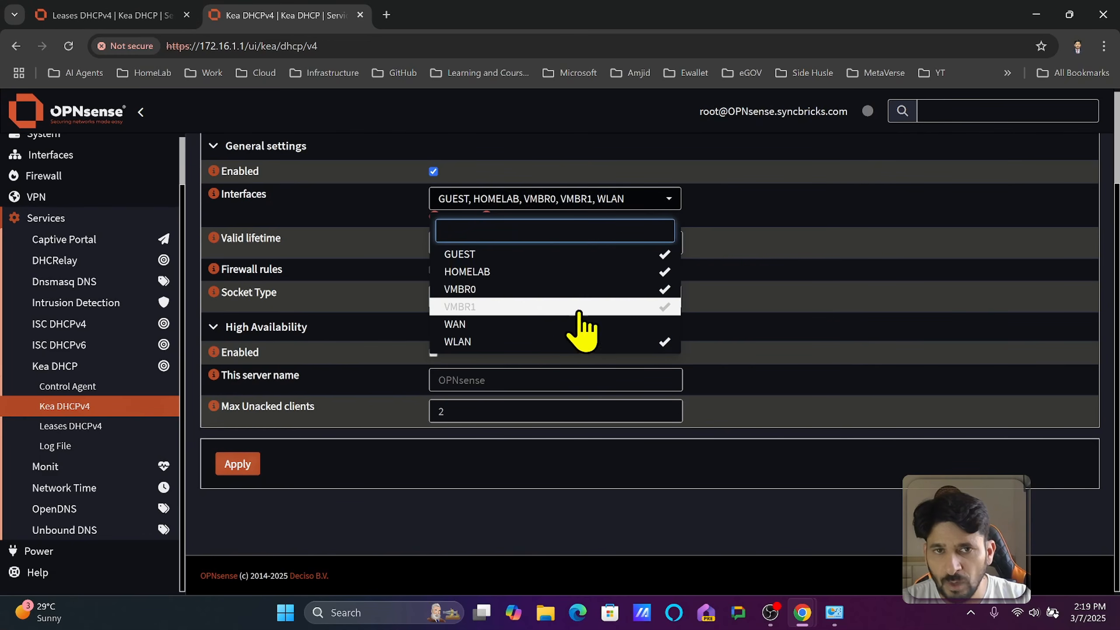
pyautogui.click(645, 204)
# Step: Set the Kea DHCPv4 valid lifetime to 86400, enable firewall rules, keep the raw socket type, and apply the settings
pyautogui.click(479, 243)
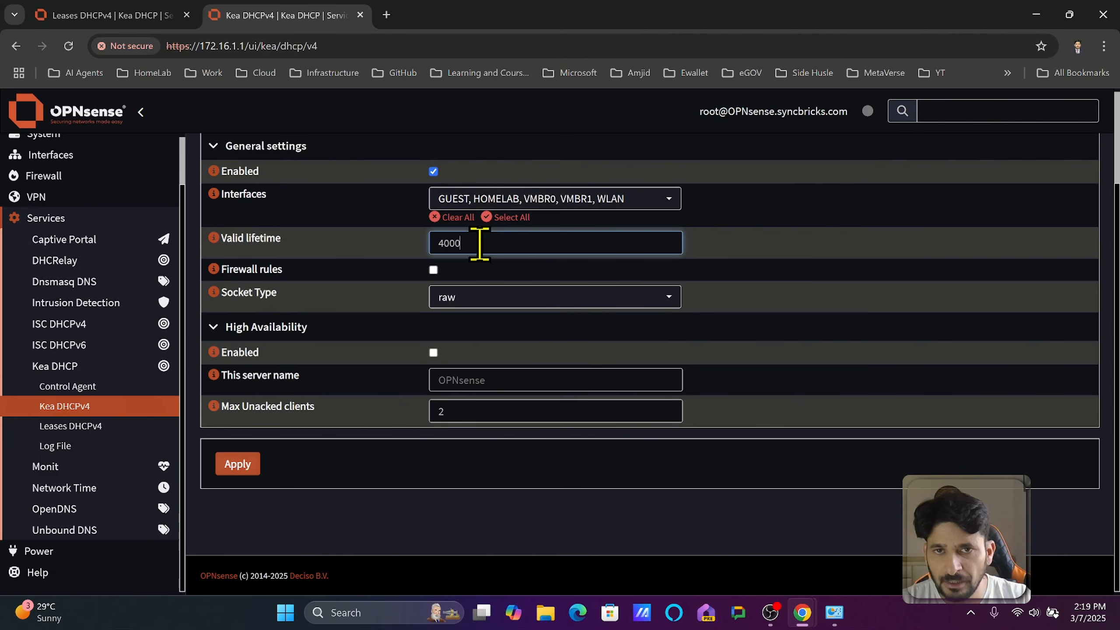
pyautogui.moveTo(492, 244); pyautogui.dragTo(409, 269)
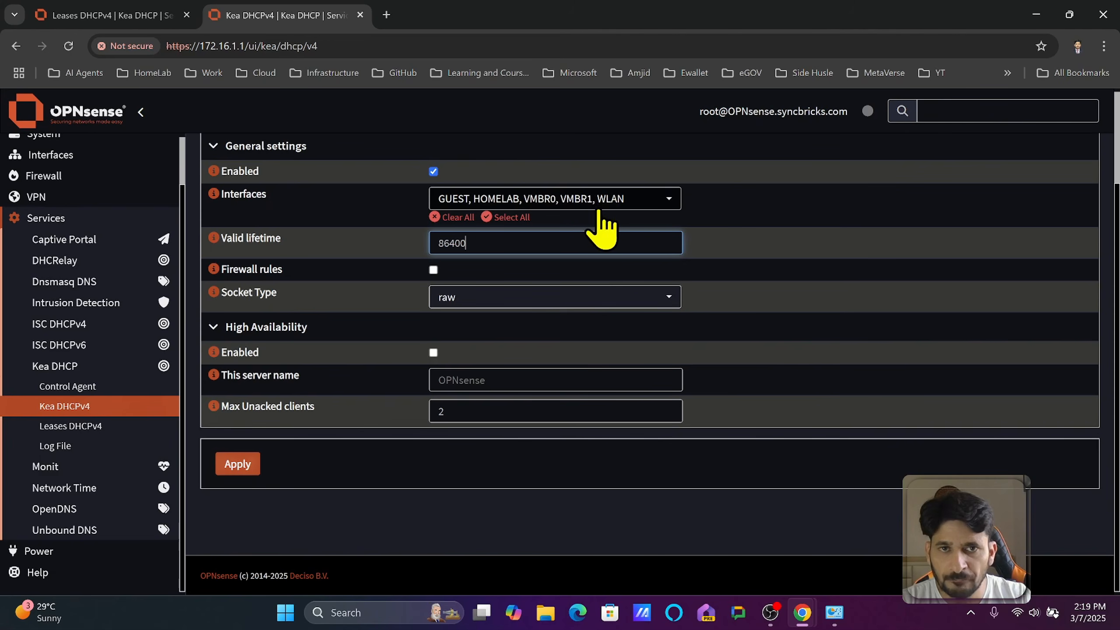
pyautogui.click(434, 271)
pyautogui.click(484, 302)
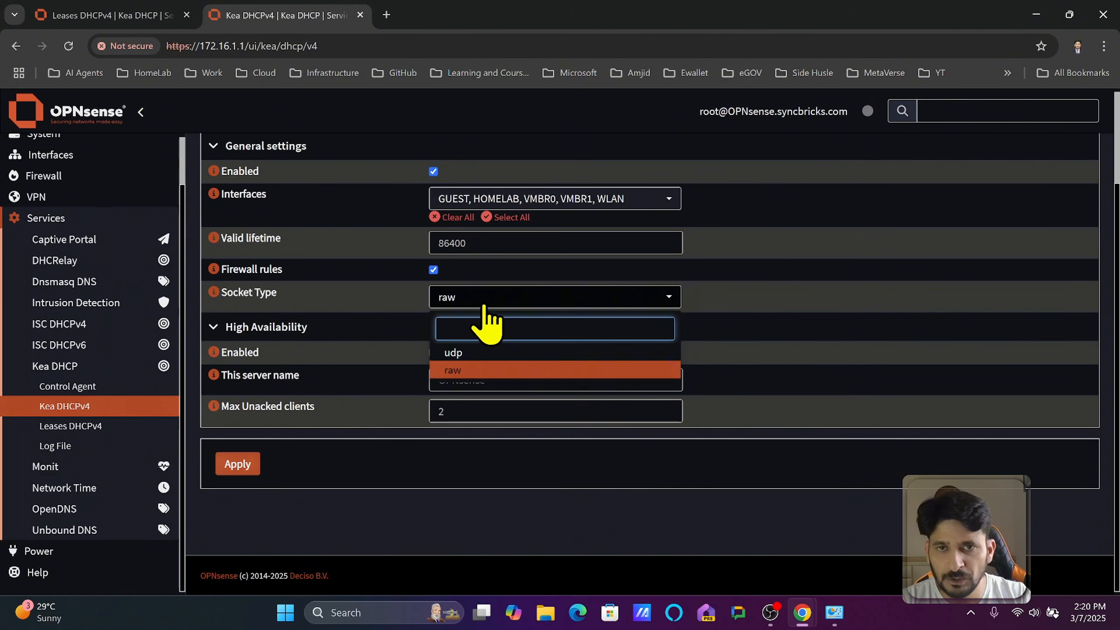
pyautogui.click(484, 304)
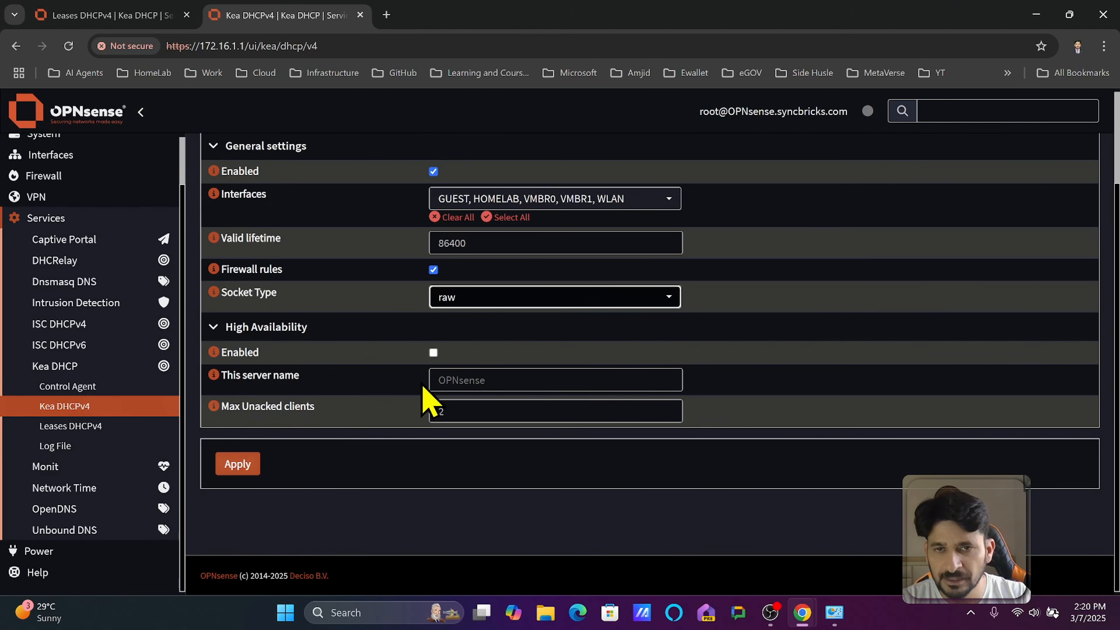
pyautogui.click(240, 468)
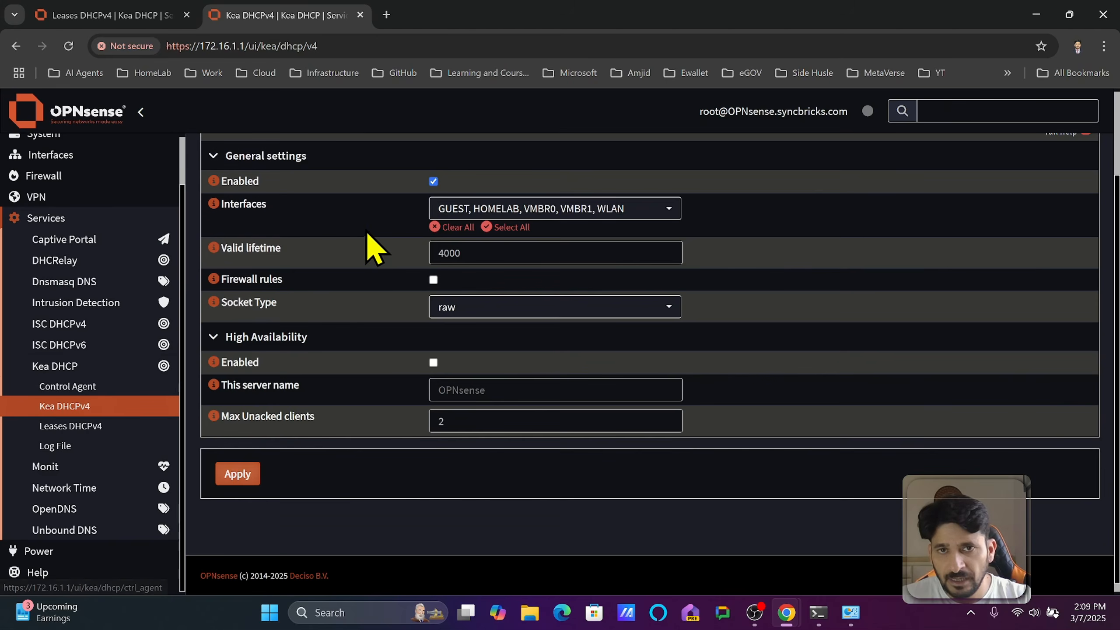
# Step: Review the existing Kea DHCPv4 reservations and subnets, and return to the general settings
pyautogui.scroll(3, 366, 231)
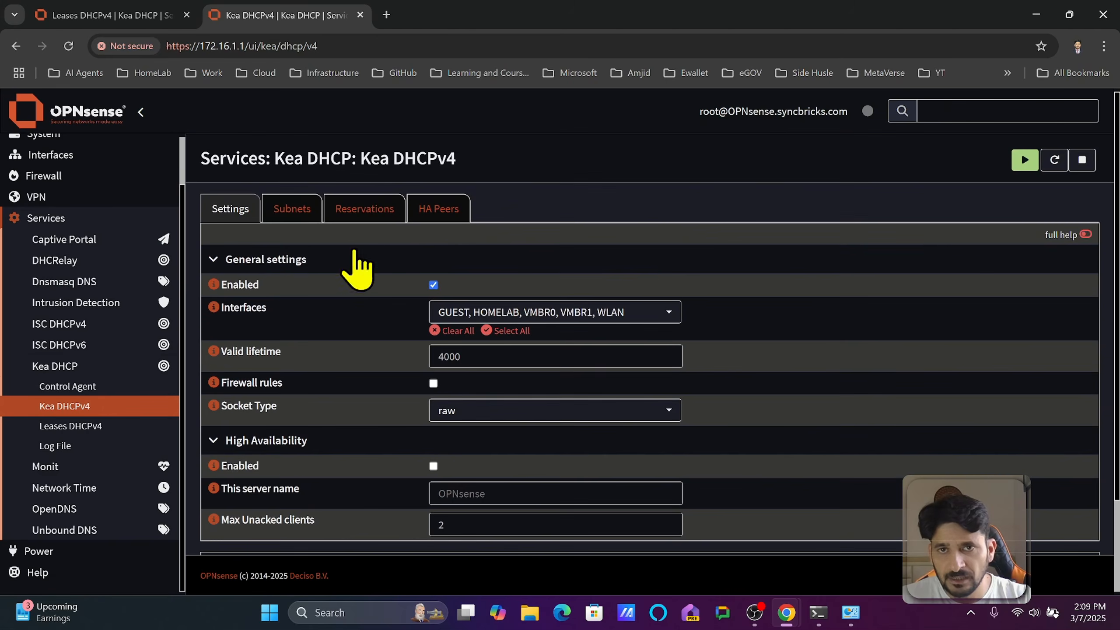
pyautogui.click(353, 216)
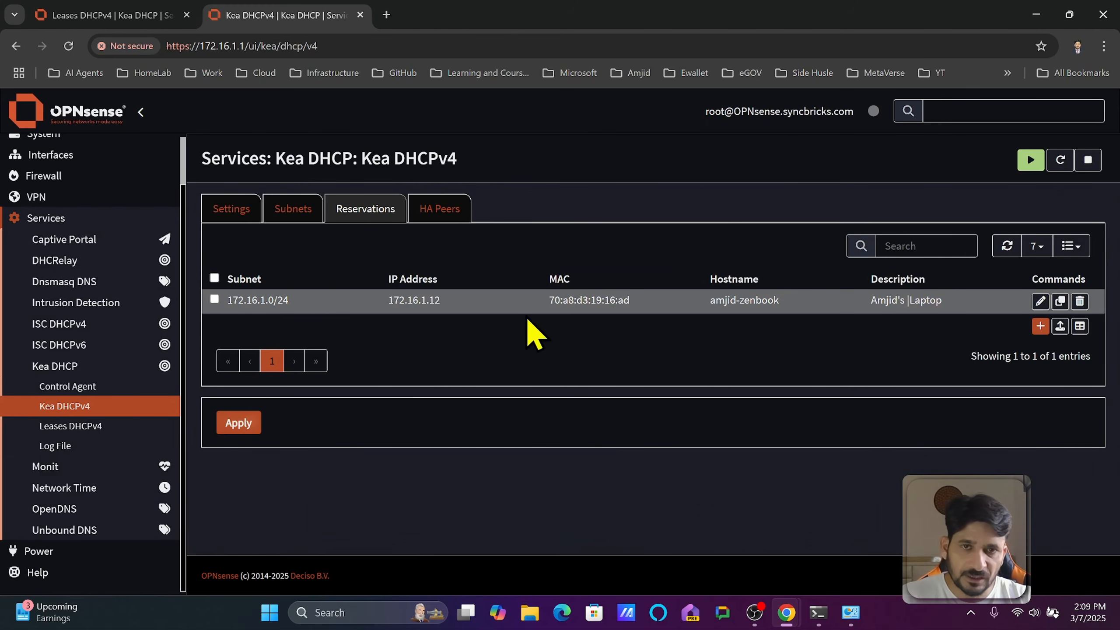
pyautogui.click(291, 213)
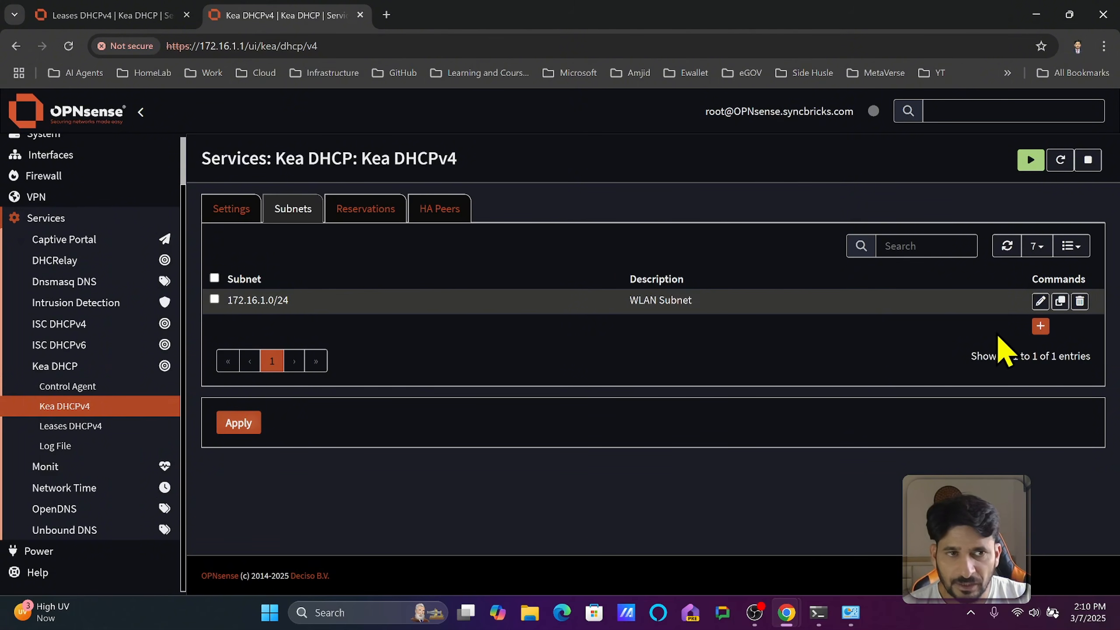
pyautogui.click(94, 407)
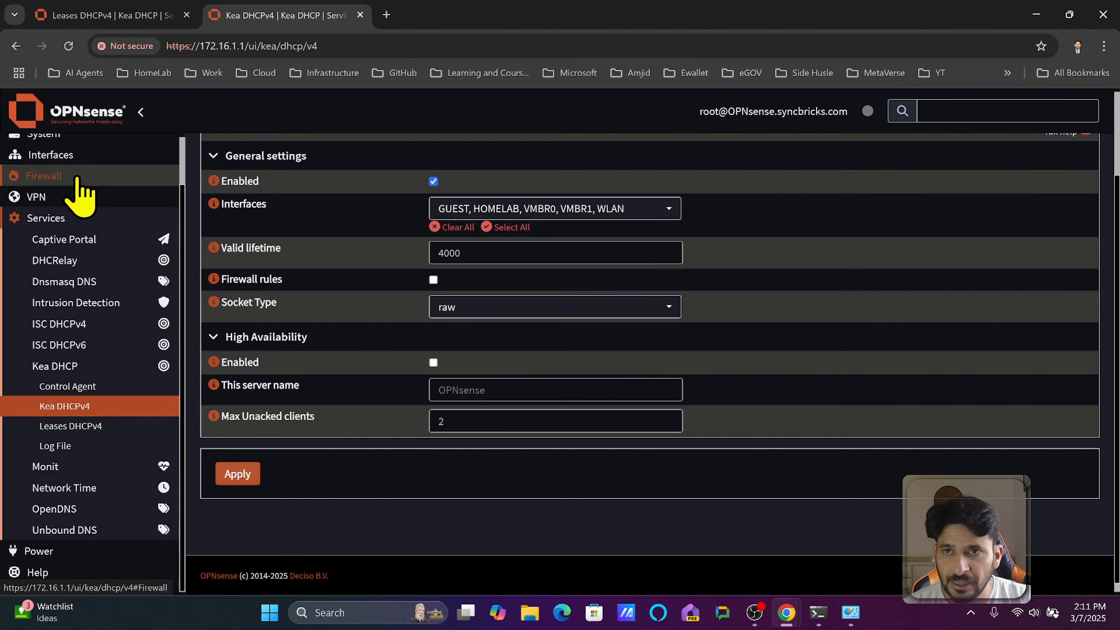
# Step: Open the HOMELAB interface configuration and check its static IPv4 address
pyautogui.scroll(2, 81, 194)
pyautogui.click(82, 210)
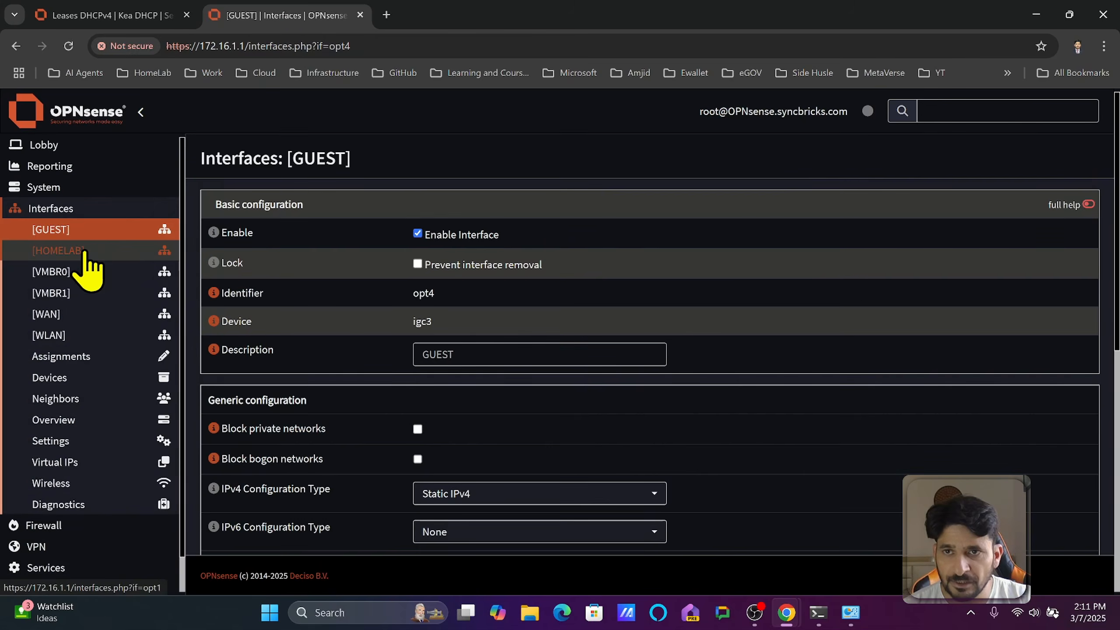
pyautogui.click(86, 251)
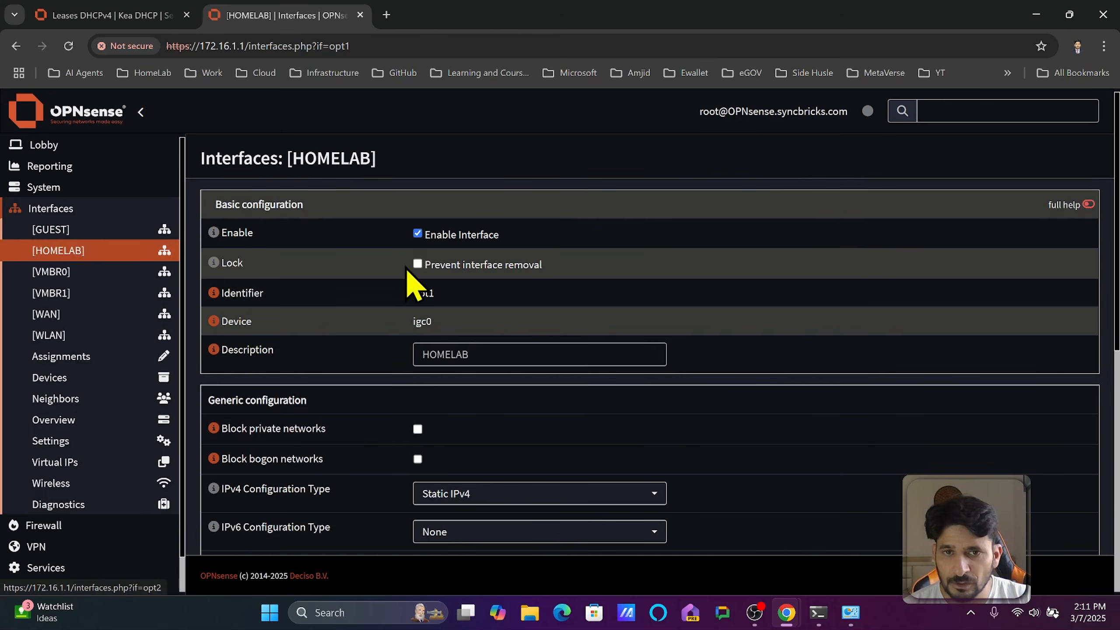
pyautogui.scroll(-5, 430, 296)
pyautogui.scroll(-4, 439, 305)
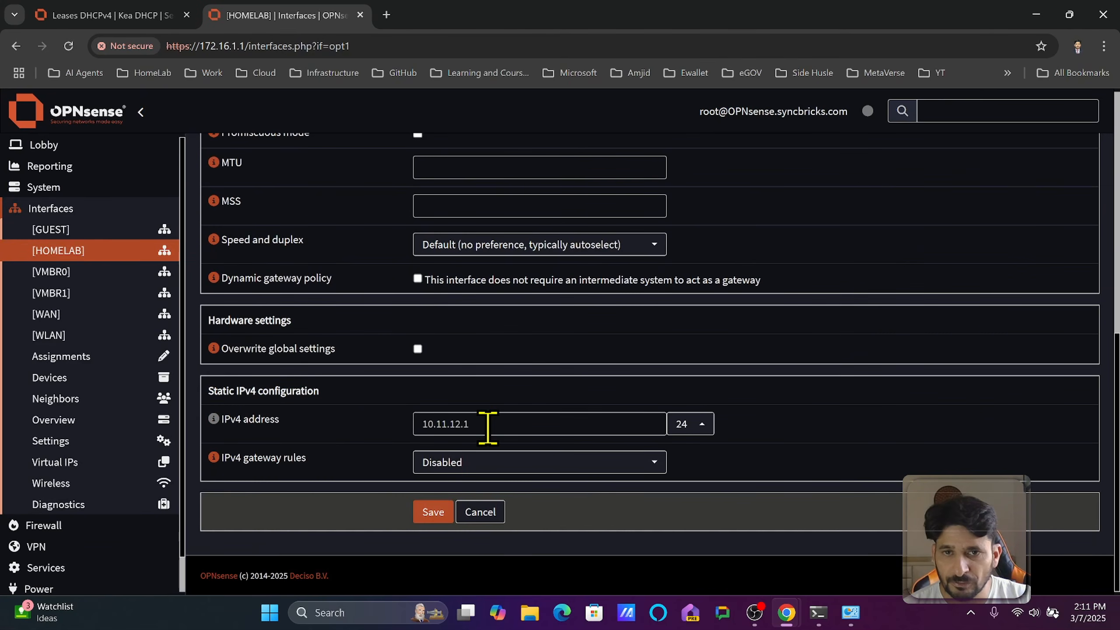
pyautogui.moveTo(487, 428); pyautogui.dragTo(352, 446)
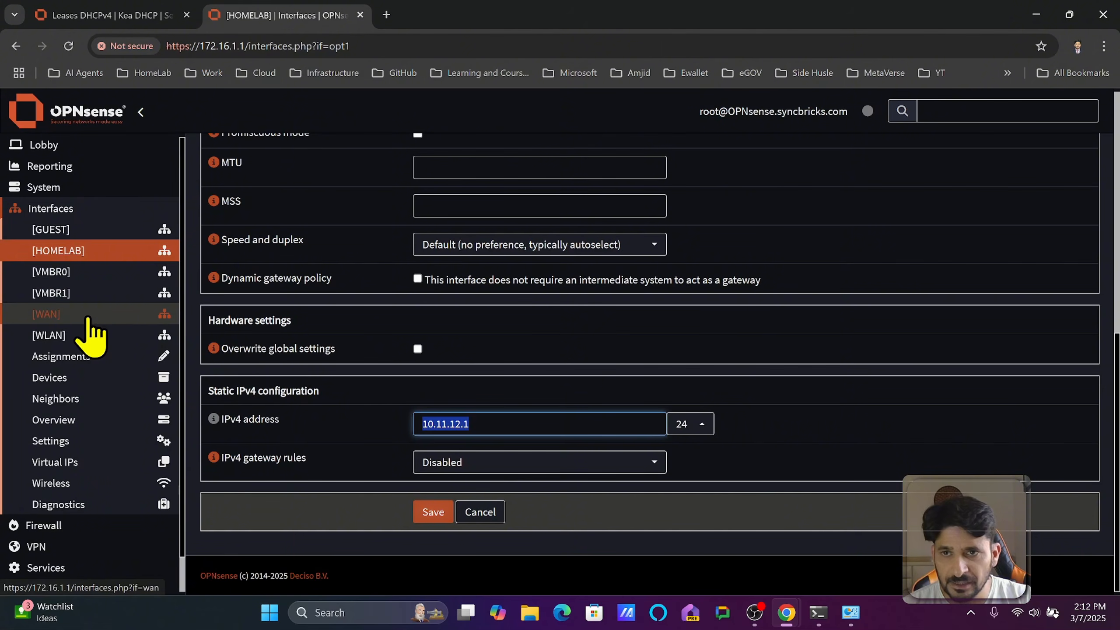
# Step: Open the WLAN interface configuration and check its static IPv4 address
pyautogui.click(88, 334)
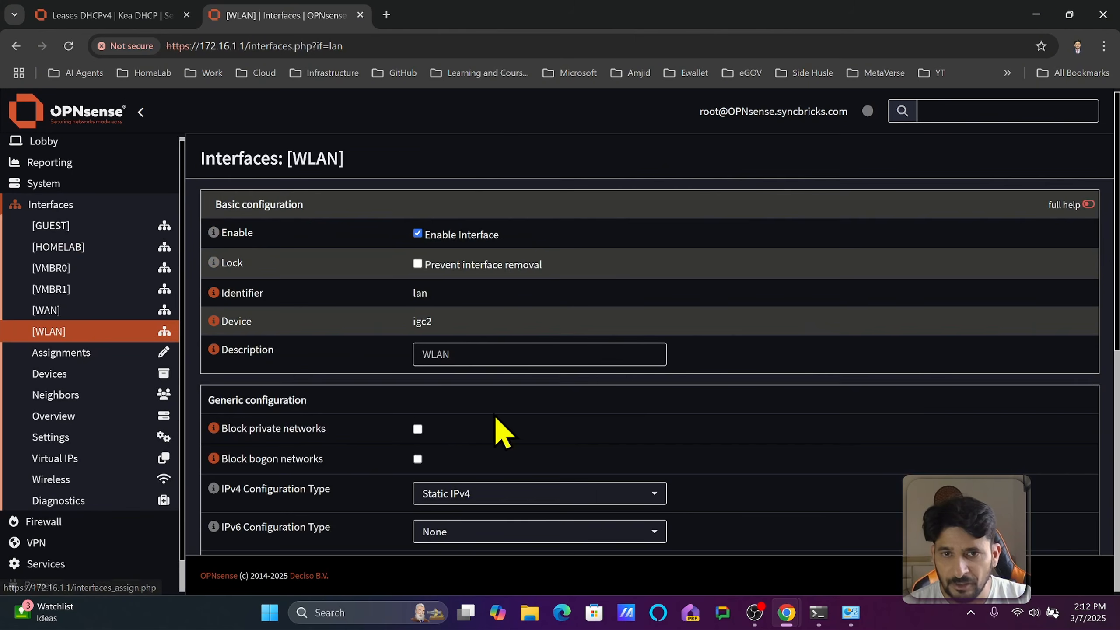
pyautogui.scroll(-5, 503, 430)
pyautogui.scroll(-4, 511, 436)
pyautogui.click(490, 506)
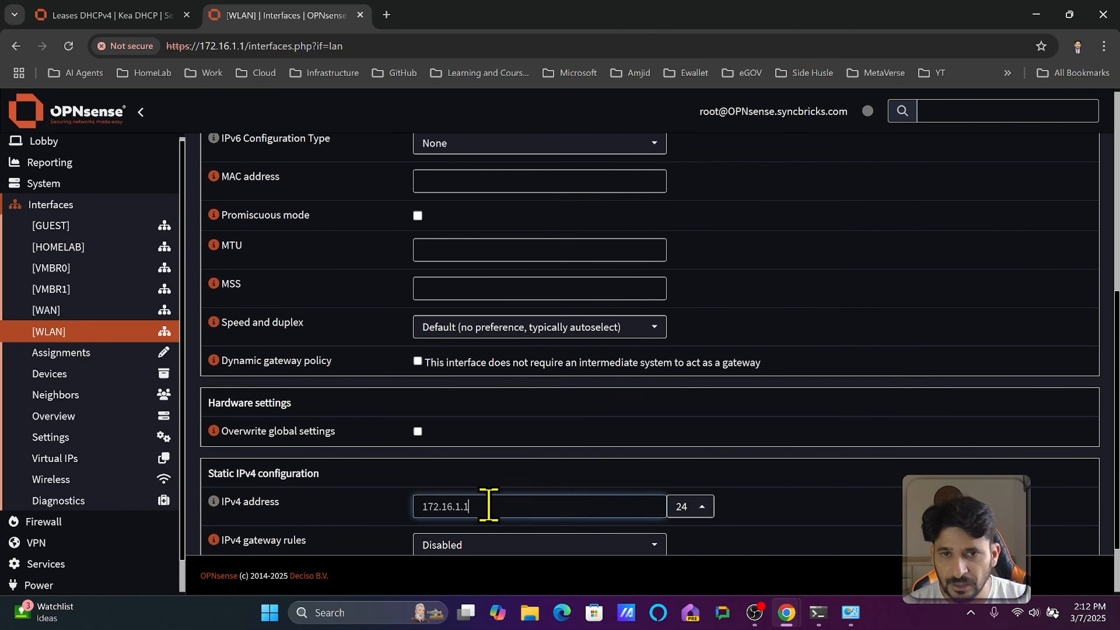
pyautogui.doubleClick(452, 507)
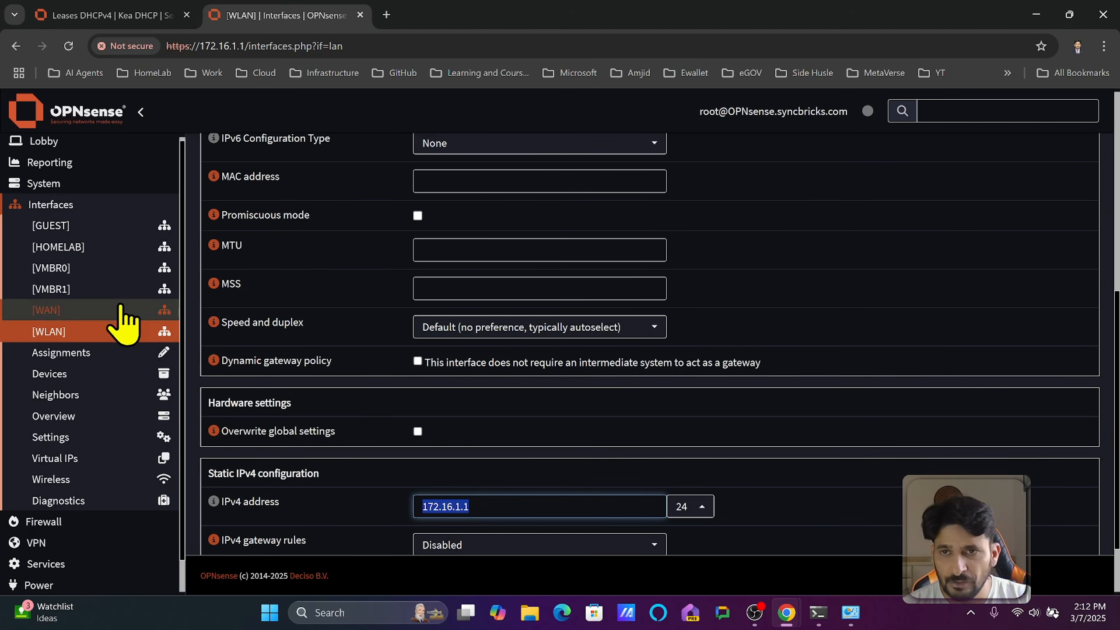
# Step: Return to the Kea DHCPv4 service configuration and open its list of subnets
pyautogui.click(86, 206)
pyautogui.click(92, 208)
pyautogui.click(92, 208)
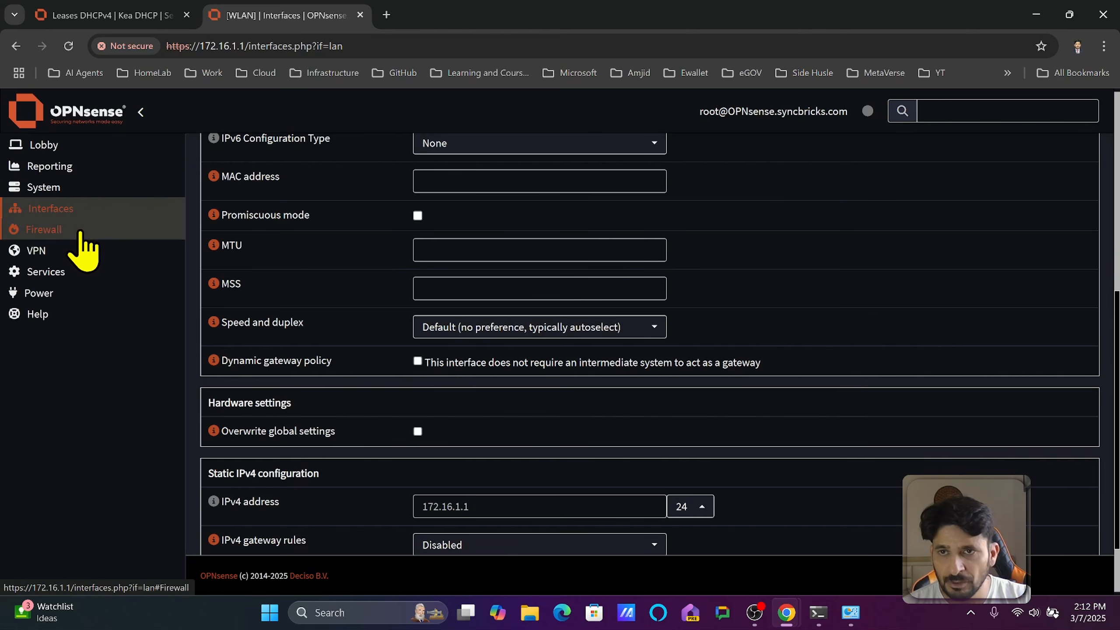
pyautogui.click(79, 271)
pyautogui.click(71, 420)
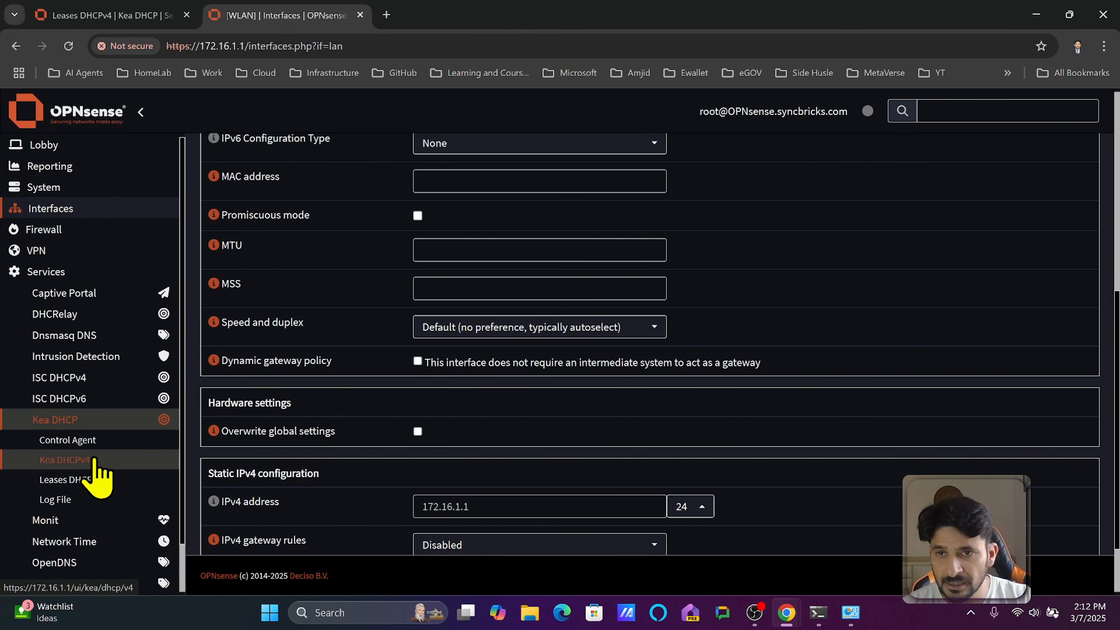
pyautogui.click(110, 461)
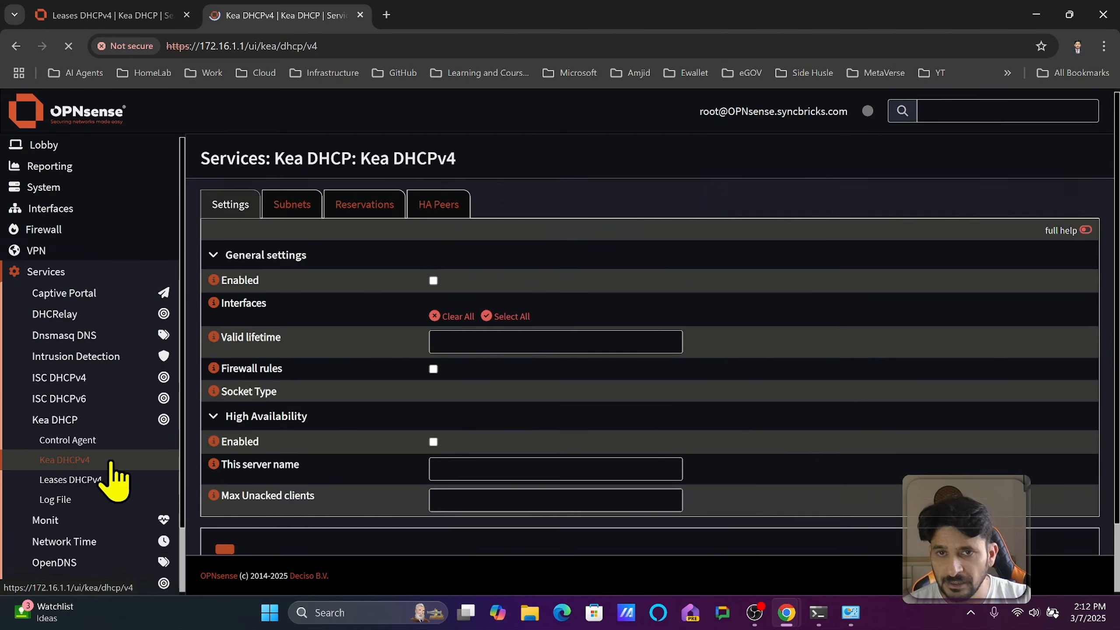
pyautogui.scroll(-3, 115, 472)
pyautogui.scroll(3, 370, 309)
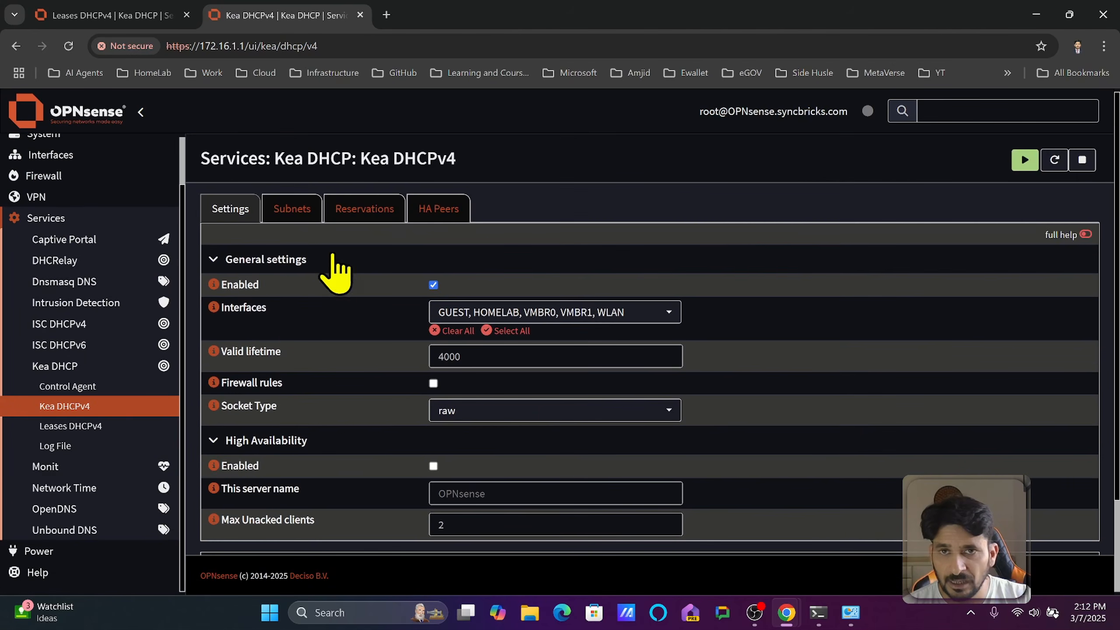
pyautogui.click(303, 227)
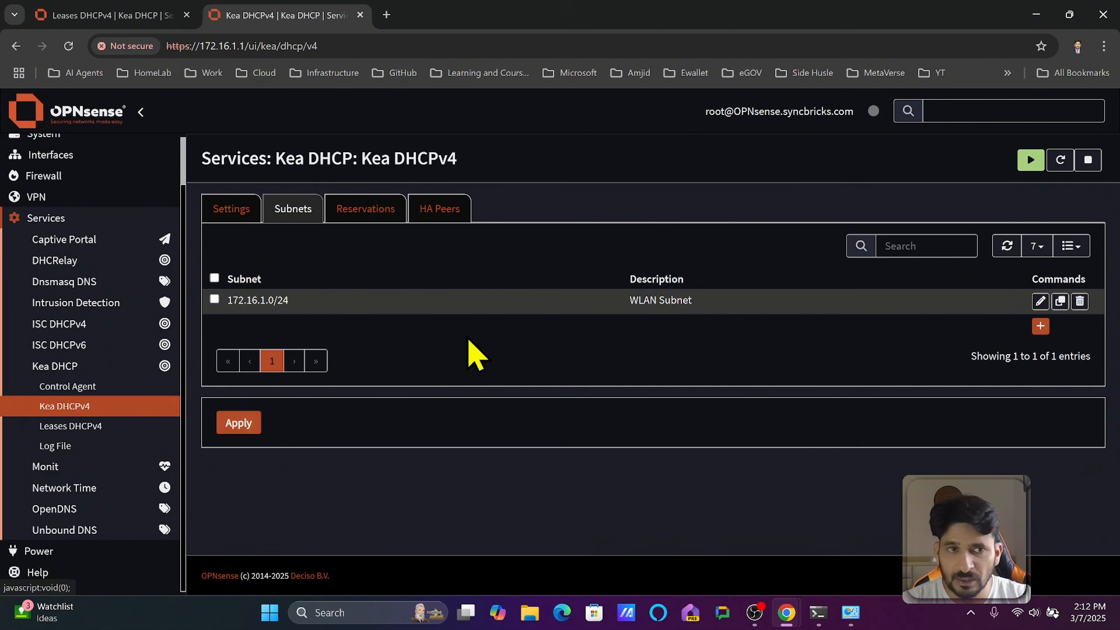
# Step: Add subnet 10.11.12.0/24 with description HomeLab and pool 10.11.12.150-10.11.12.240, save it, and apply the changes
pyautogui.click(1041, 326)
pyautogui.write('10.11.12.0/2')
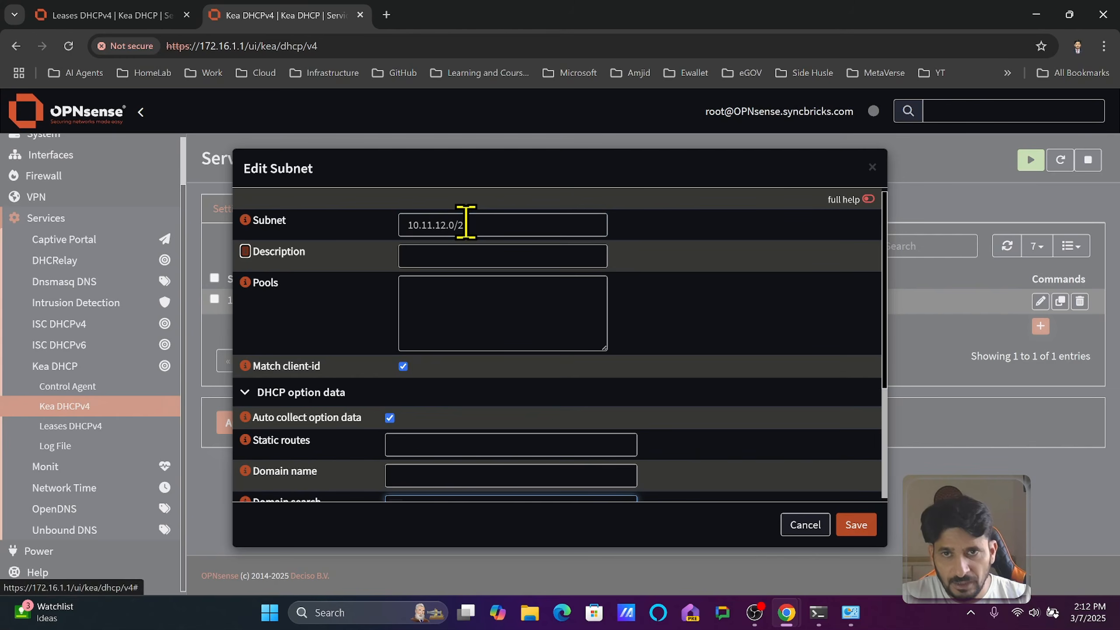
pyautogui.press('Tab')
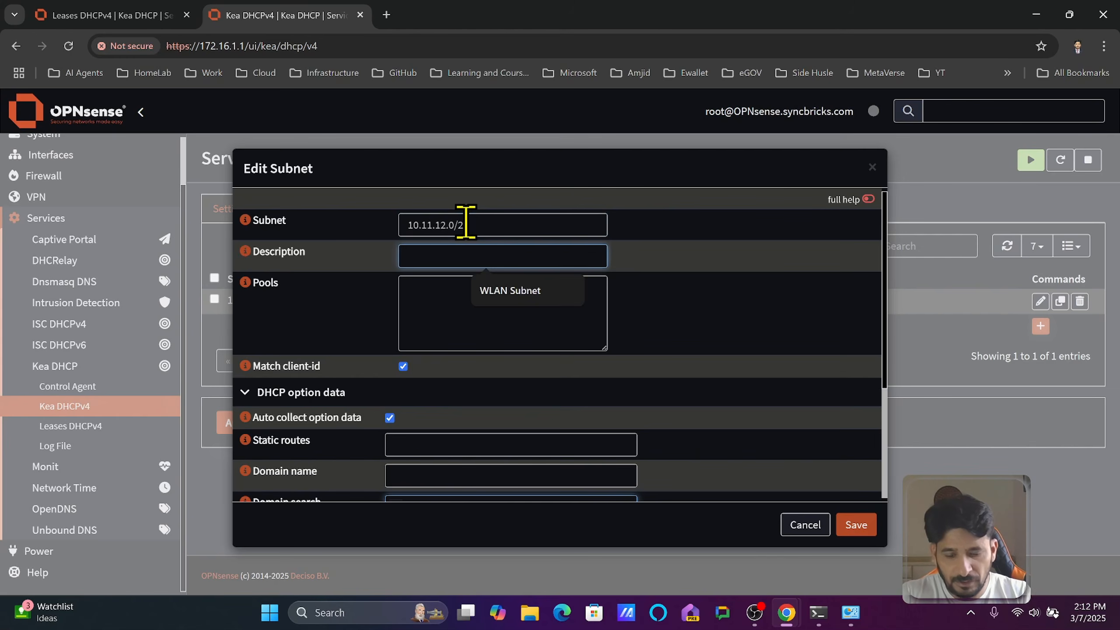
pyautogui.write('HomeLab')
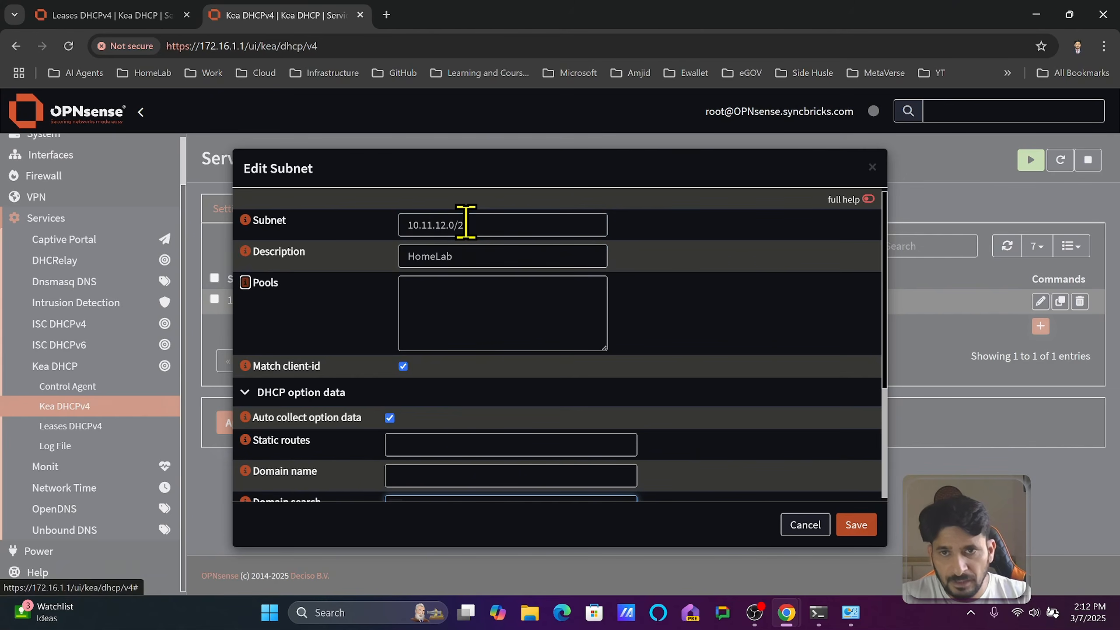
pyautogui.press('Tab')
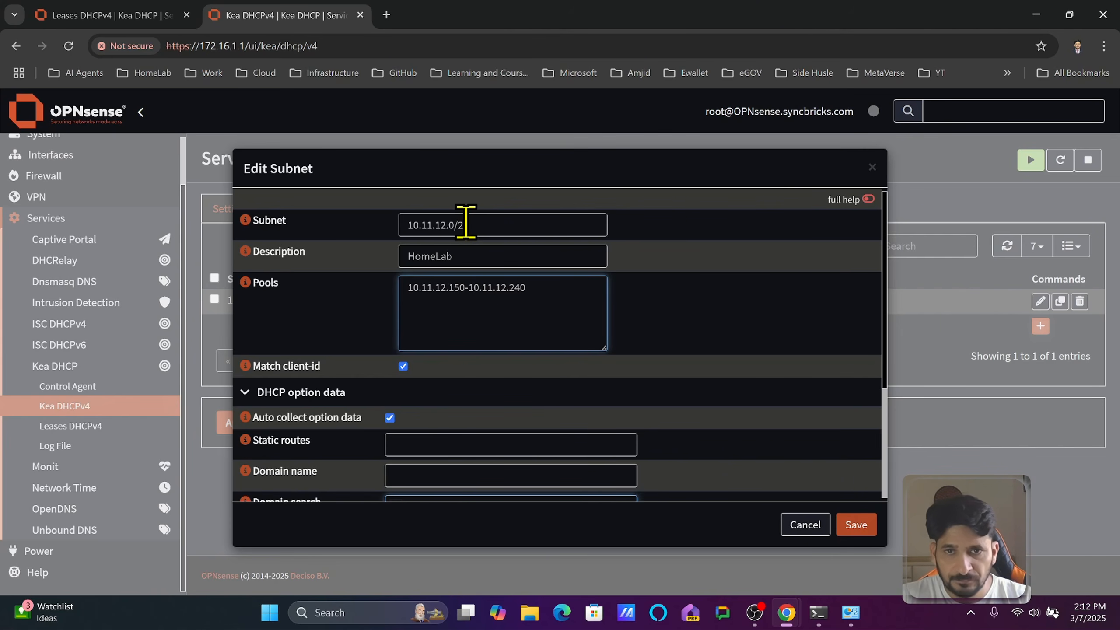
pyautogui.write('4')
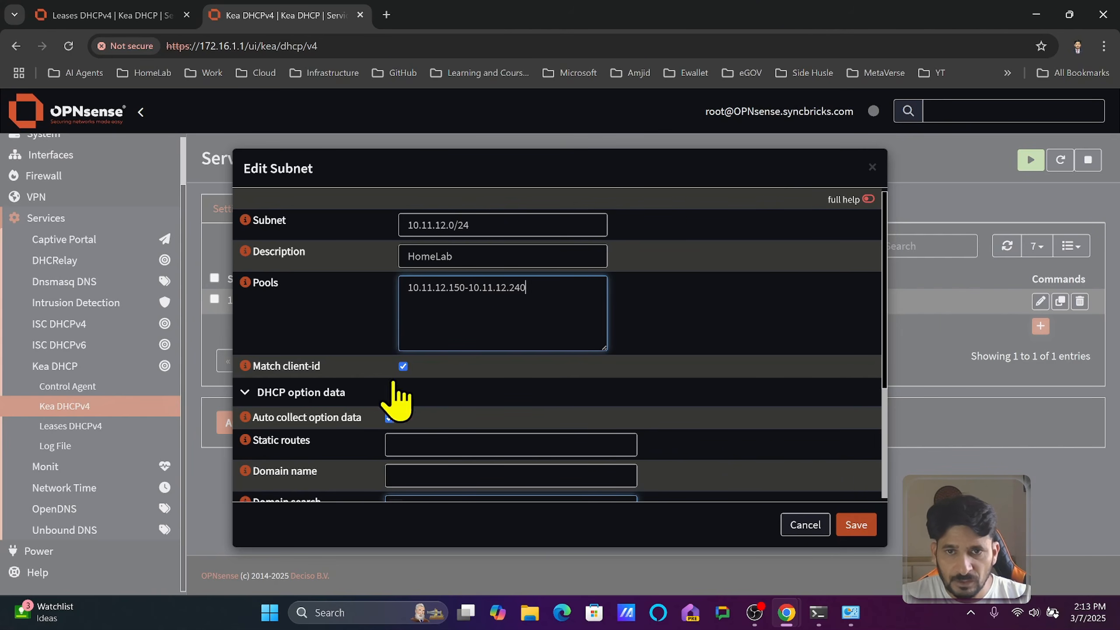
pyautogui.click(245, 392)
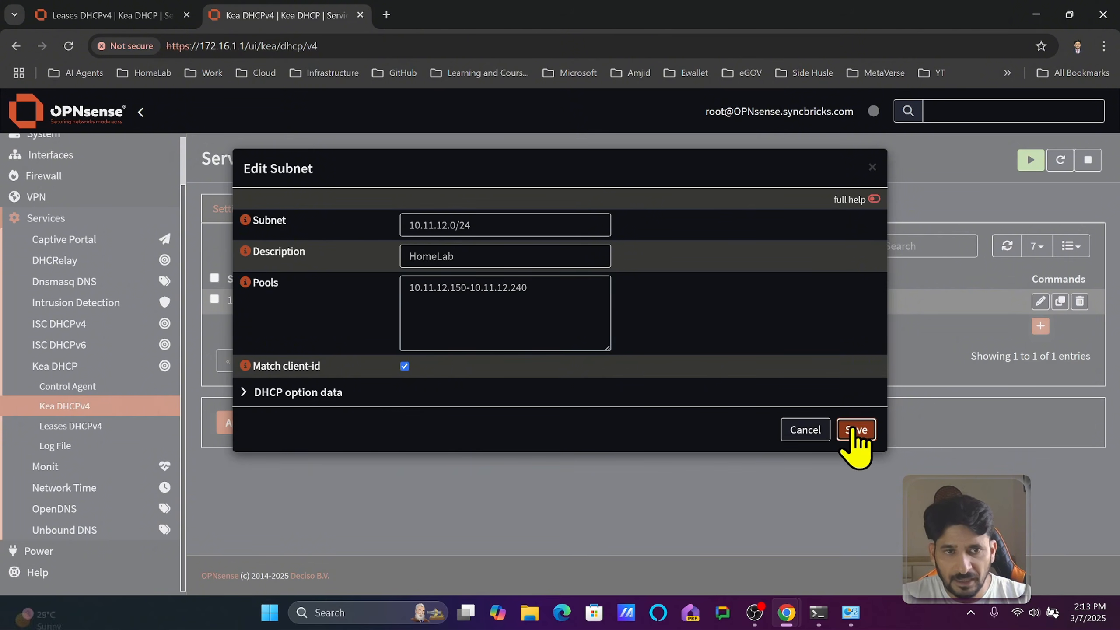
pyautogui.click(855, 430)
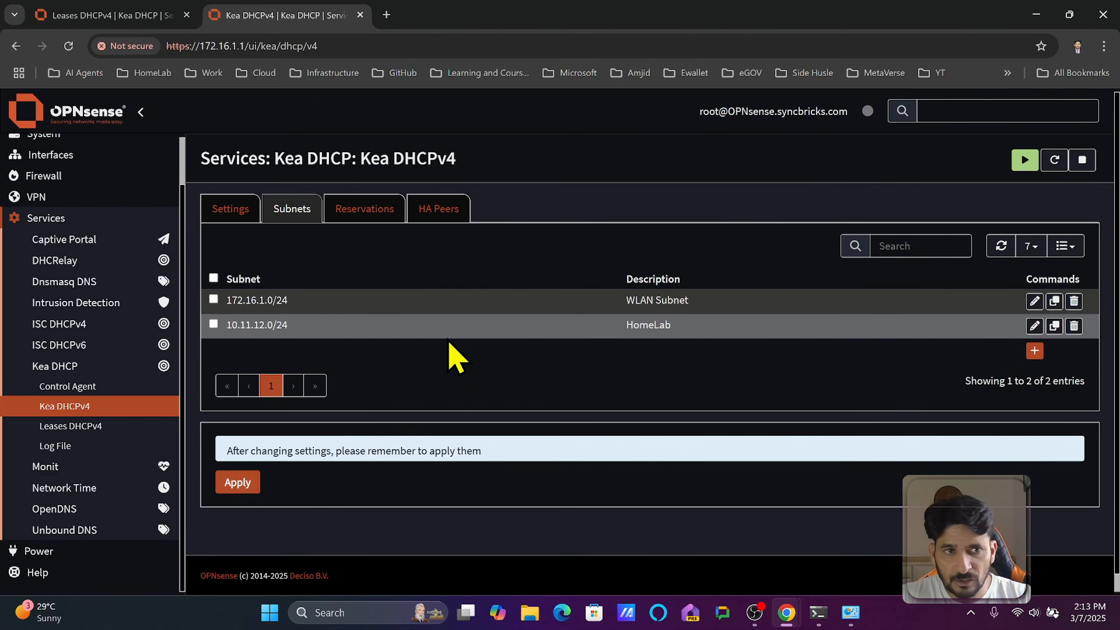
pyautogui.click(246, 450)
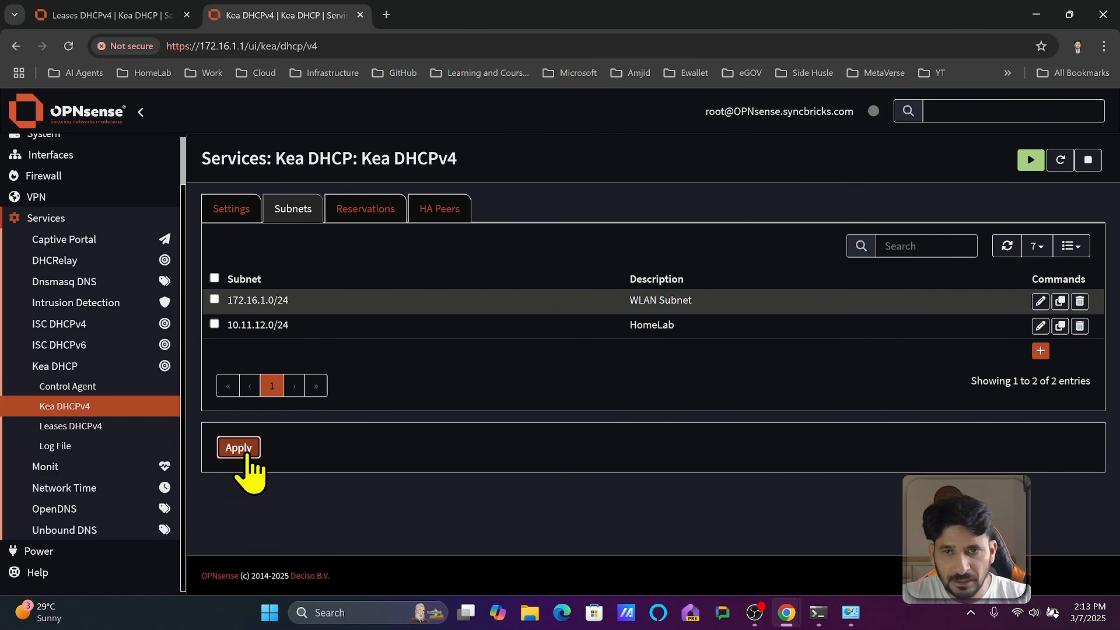
# Step: Open the HA peers list and examine the role options in the new peer form, leaving without saving
pyautogui.click(434, 211)
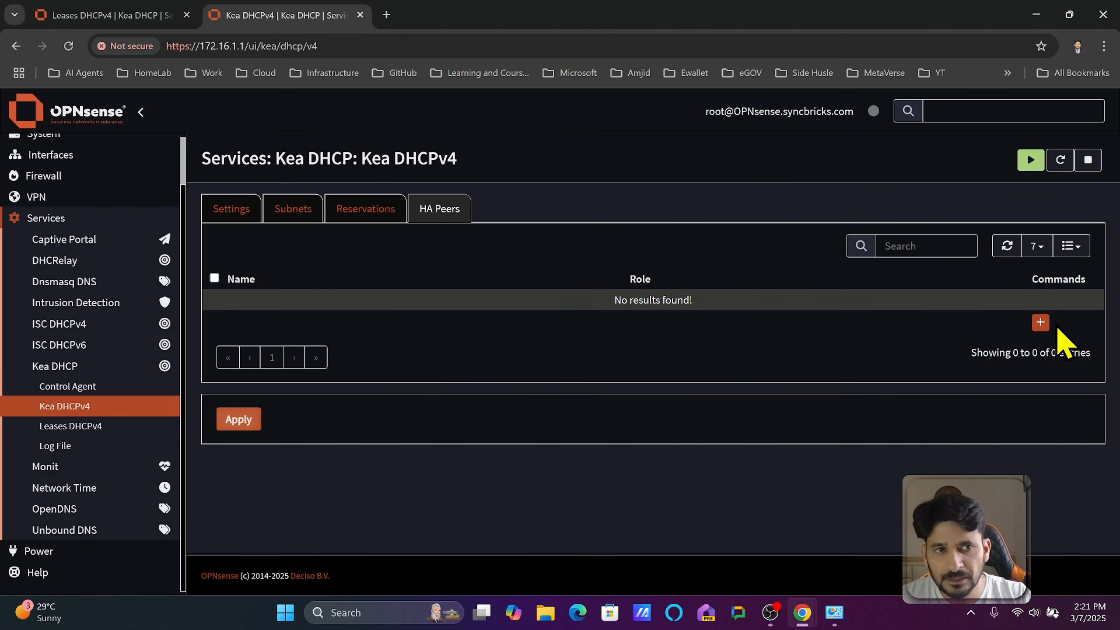
pyautogui.click(1040, 322)
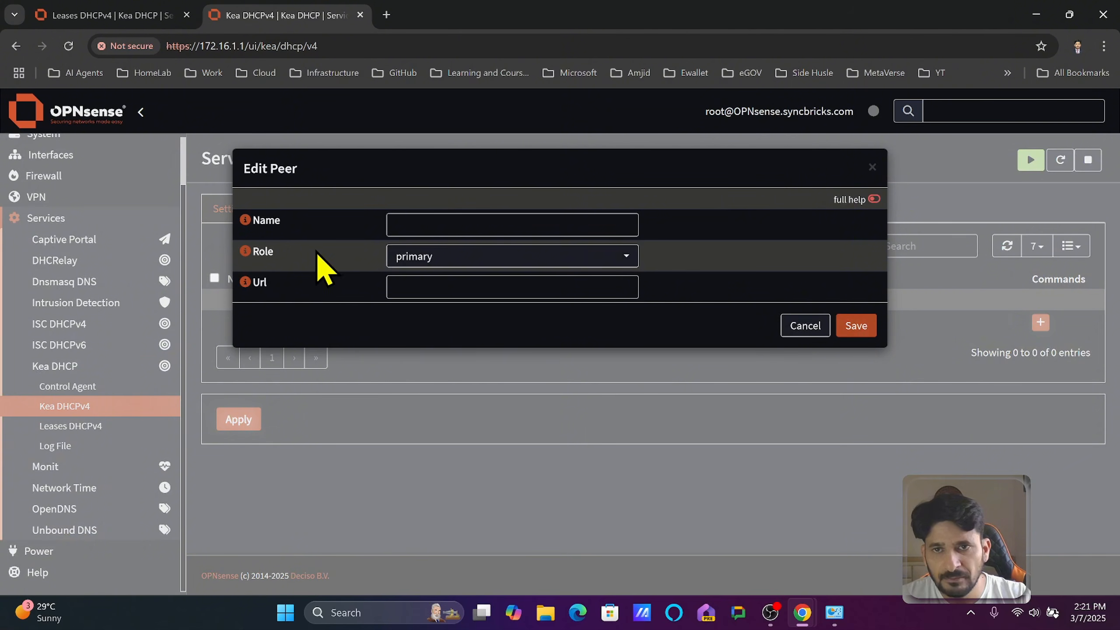
pyautogui.click(458, 258)
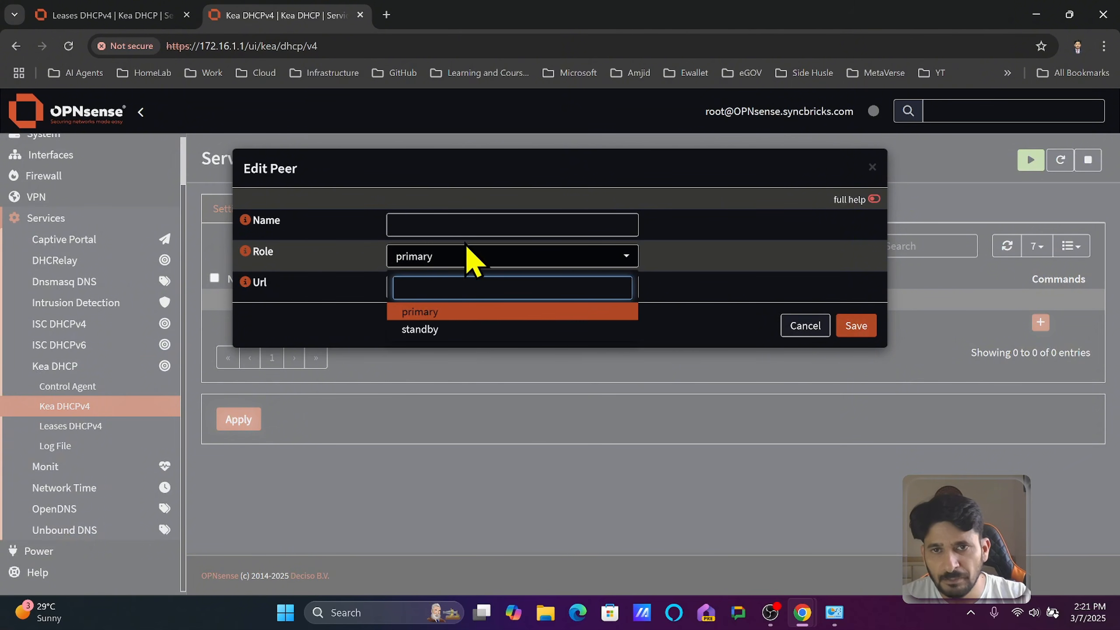
pyautogui.click(344, 223)
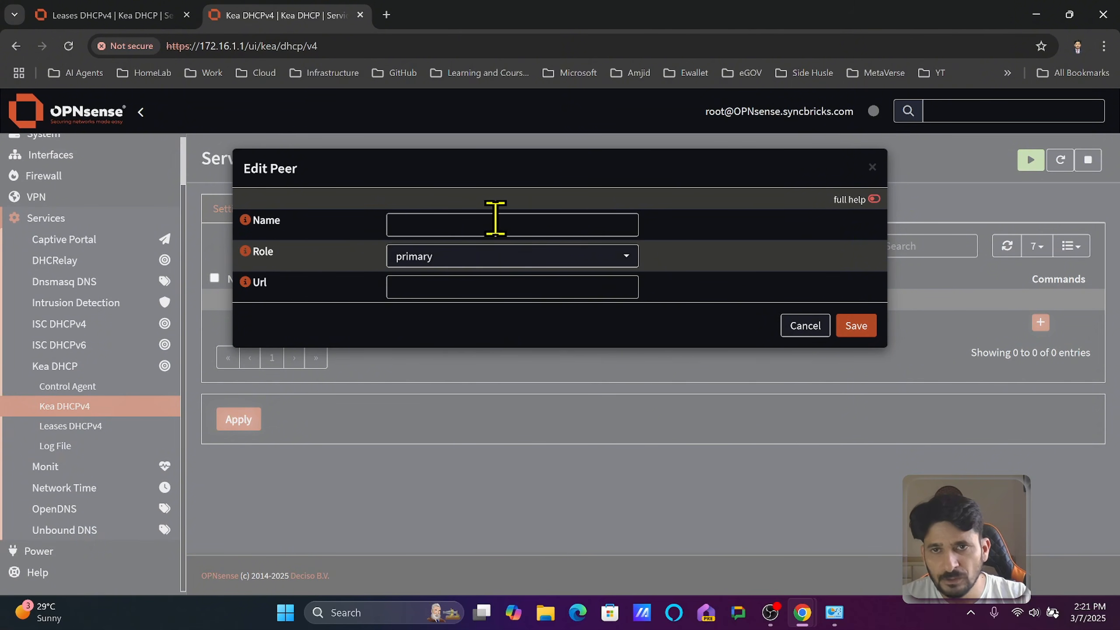
pyautogui.click(795, 327)
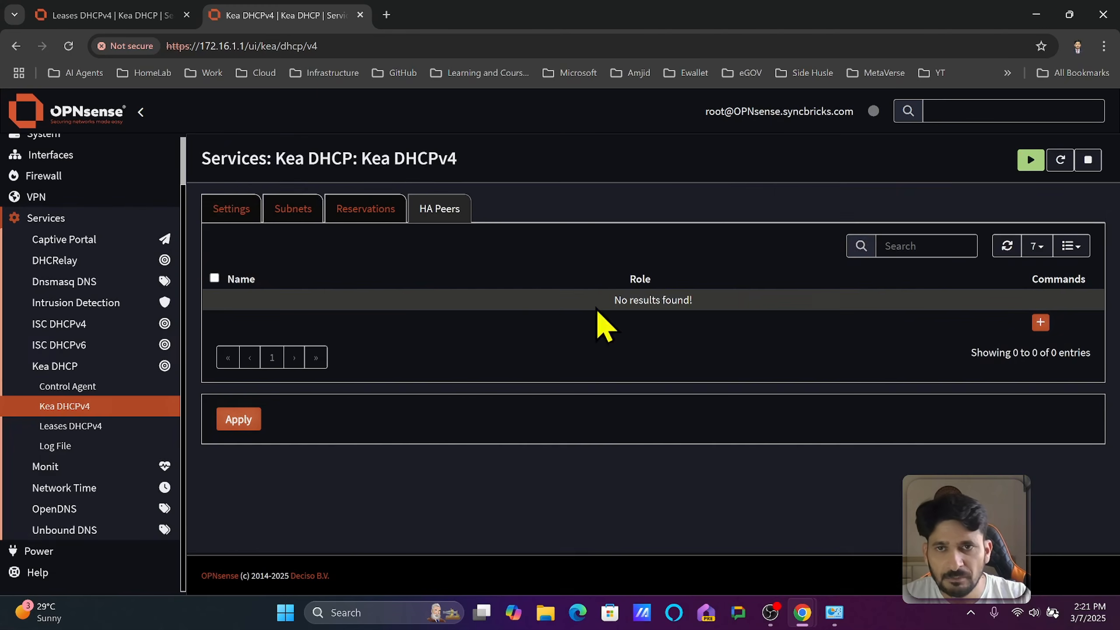
# Step: Open the Kea DHCP log file and read through the last day's warning entries
pyautogui.click(255, 208)
pyautogui.click(70, 426)
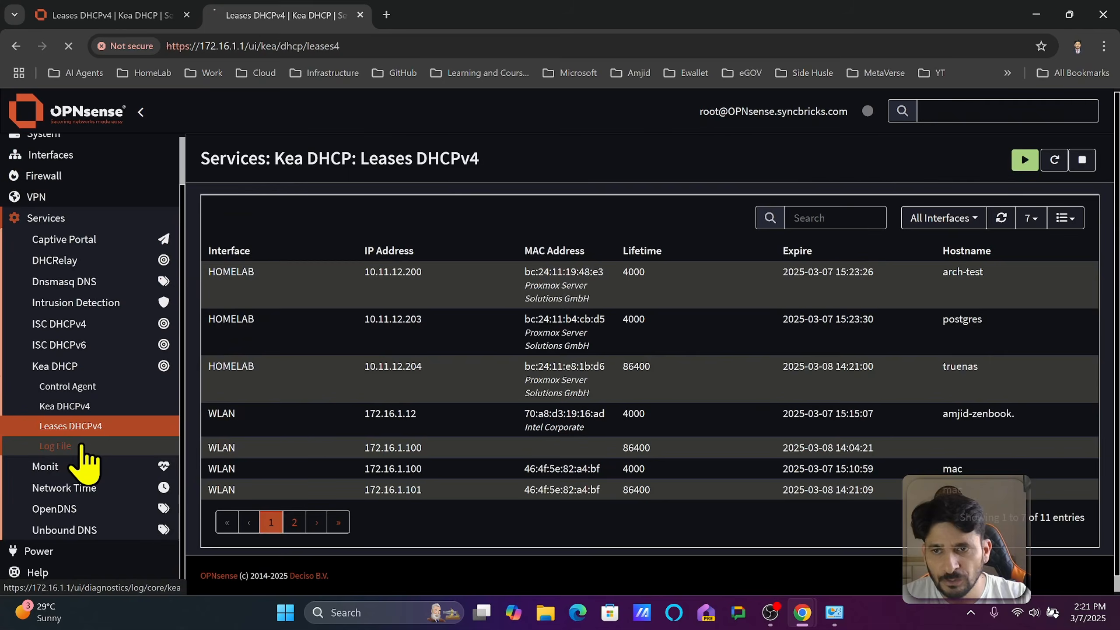
pyautogui.click(55, 446)
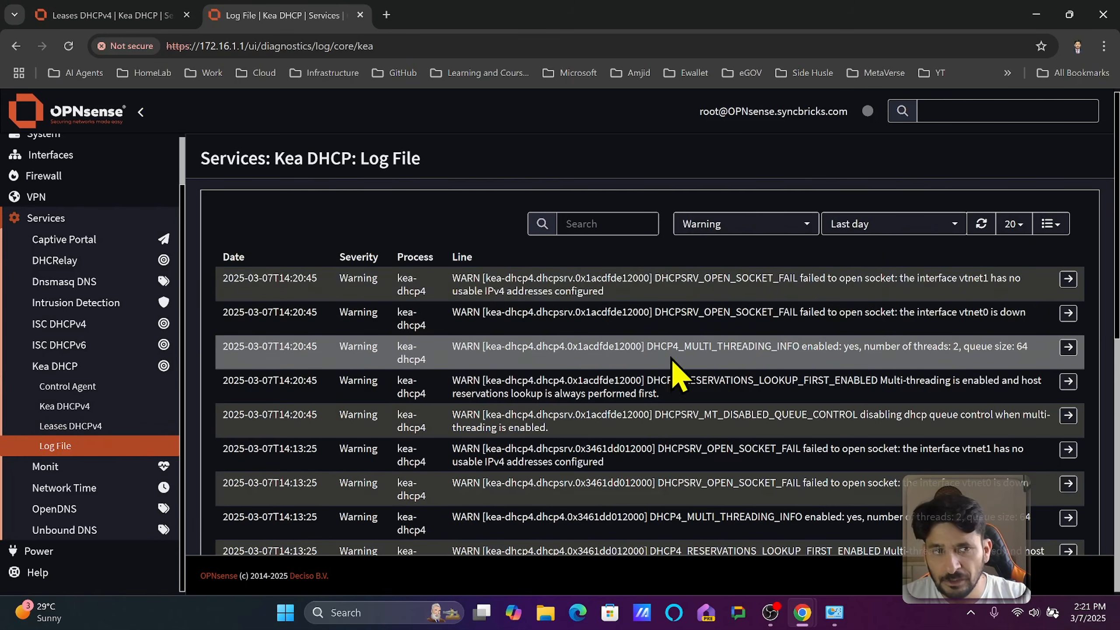
pyautogui.scroll(-10, 754, 350)
pyautogui.scroll(10, 758, 353)
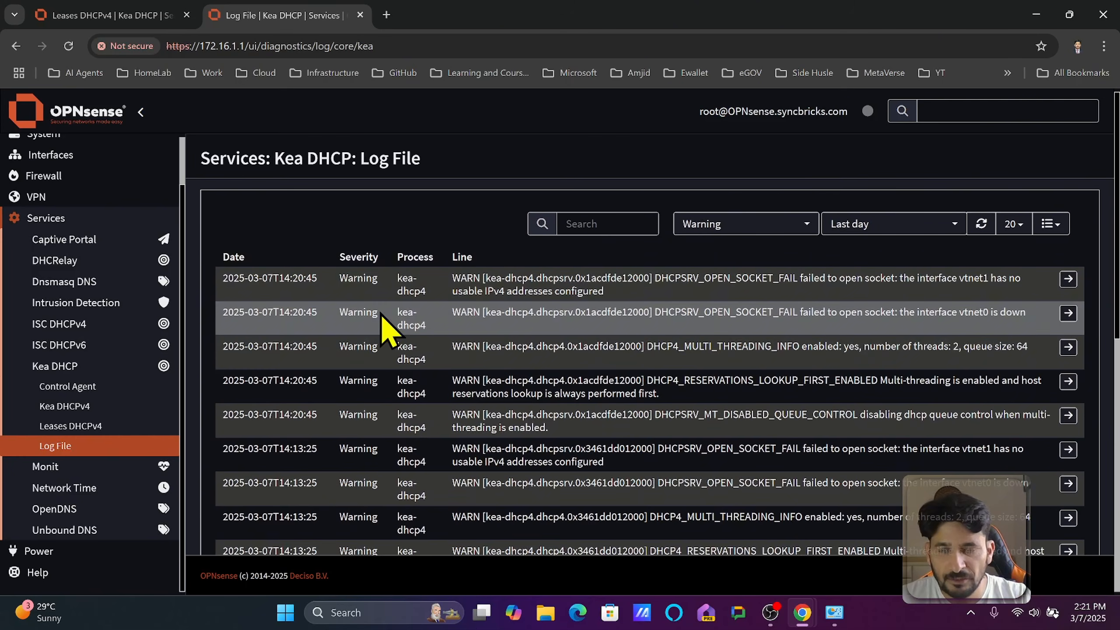
pyautogui.scroll(-4, 119, 432)
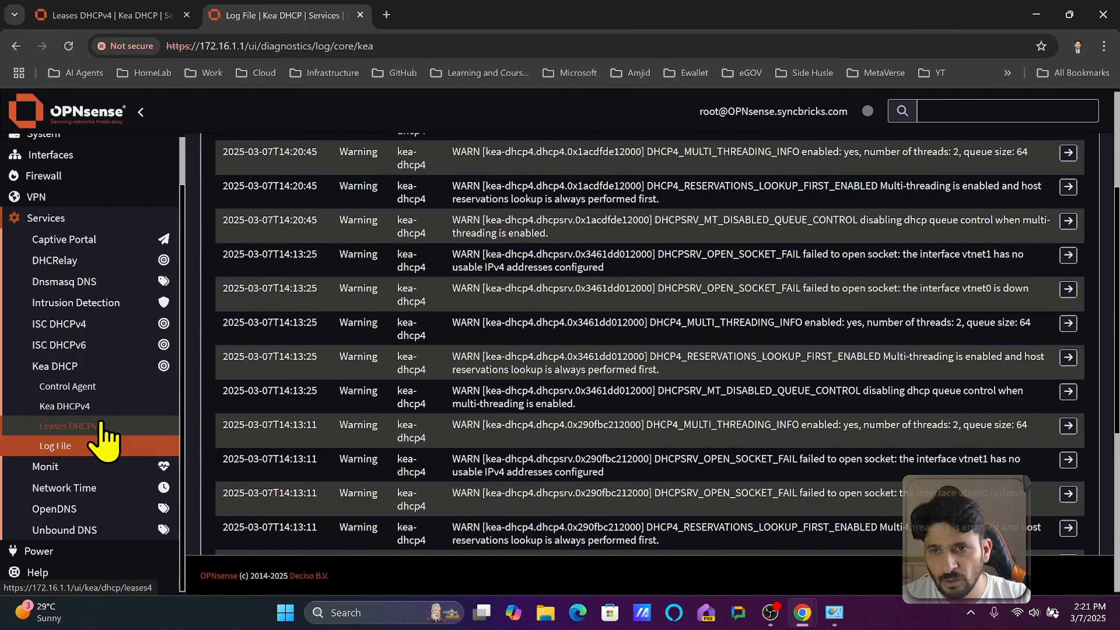
# Step: Open the Kea DHCPv4 leases and filter them first by the HOMELAB interface, and after that by WLAN alone
pyautogui.click(101, 425)
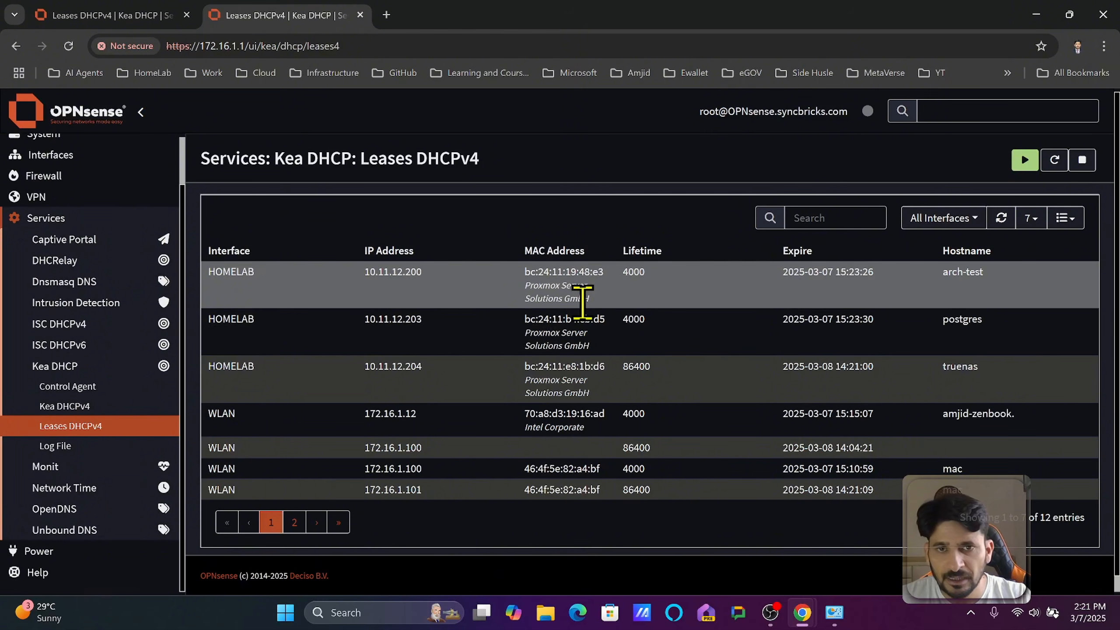
pyautogui.click(923, 220)
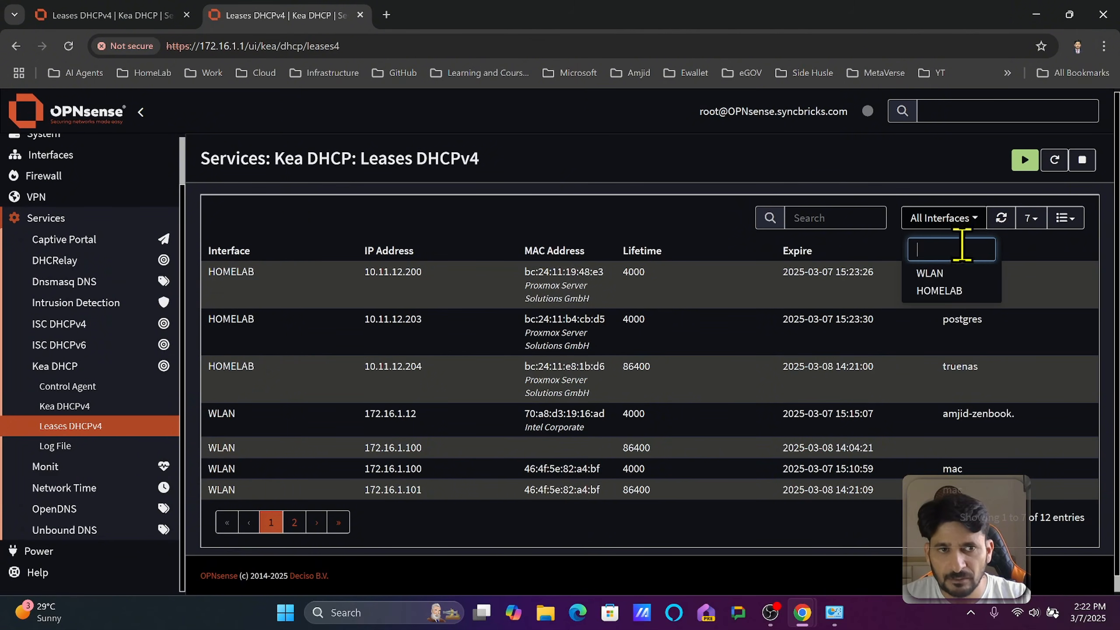
pyautogui.click(942, 293)
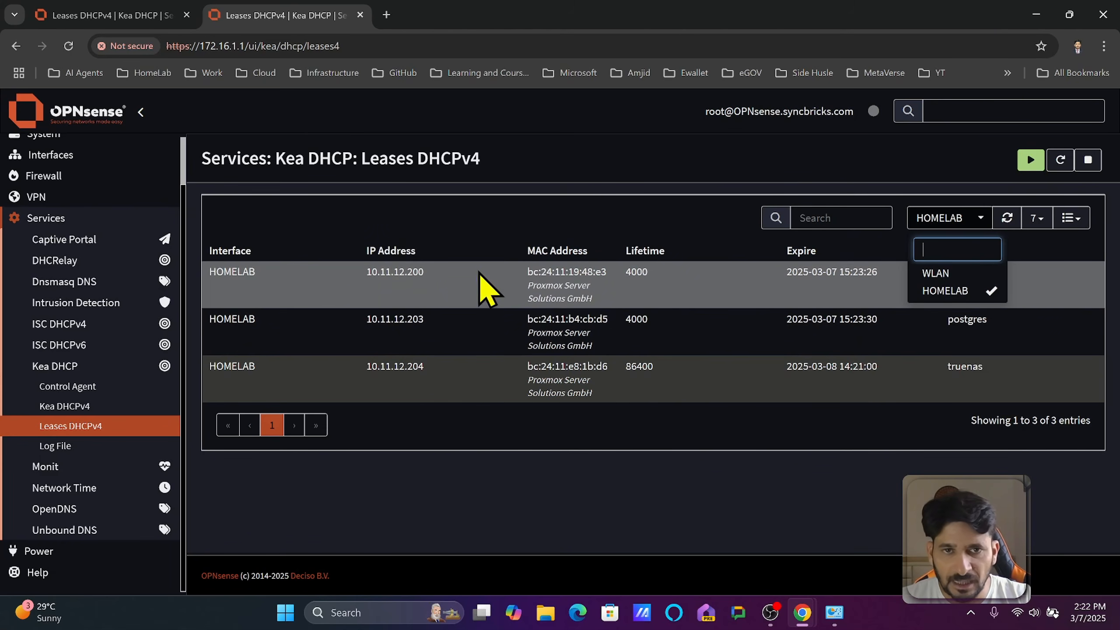
pyautogui.click(961, 273)
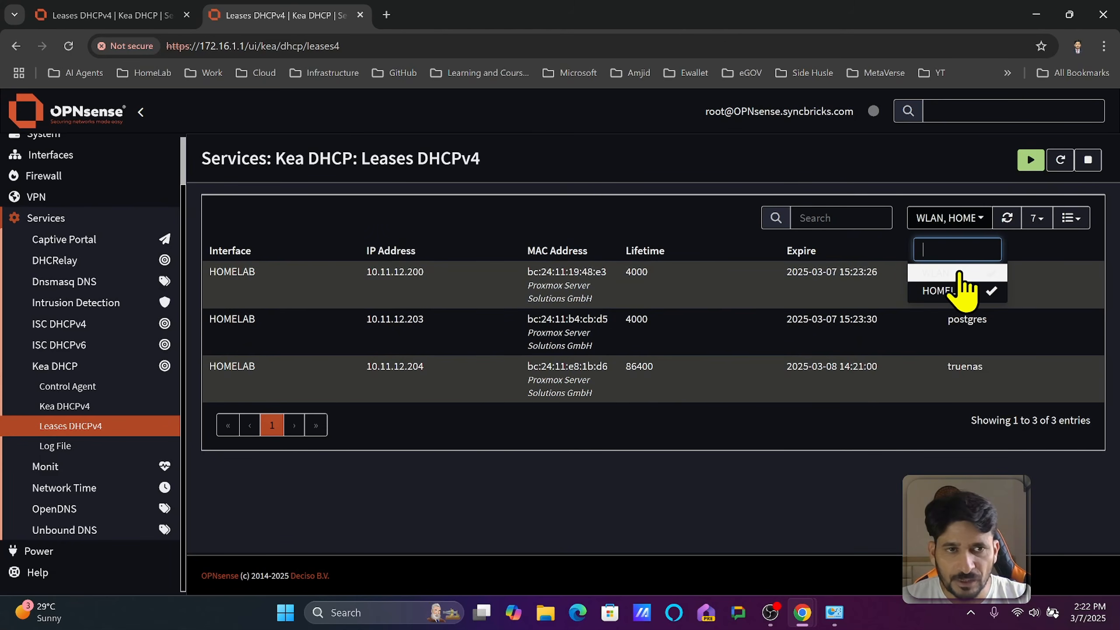
pyautogui.click(964, 292)
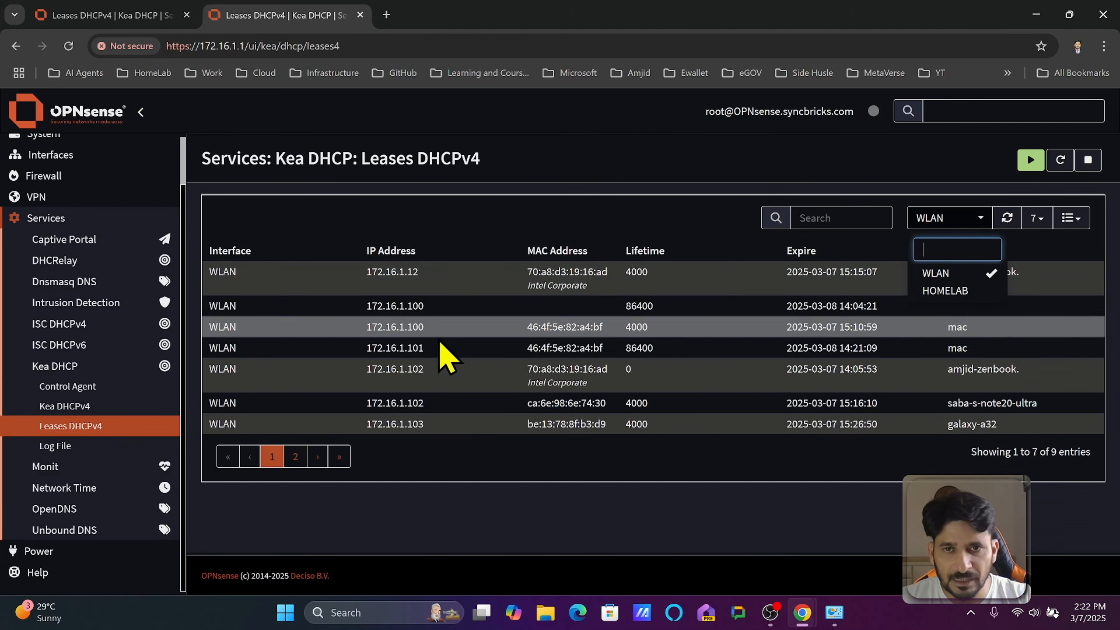
pyautogui.click(935, 221)
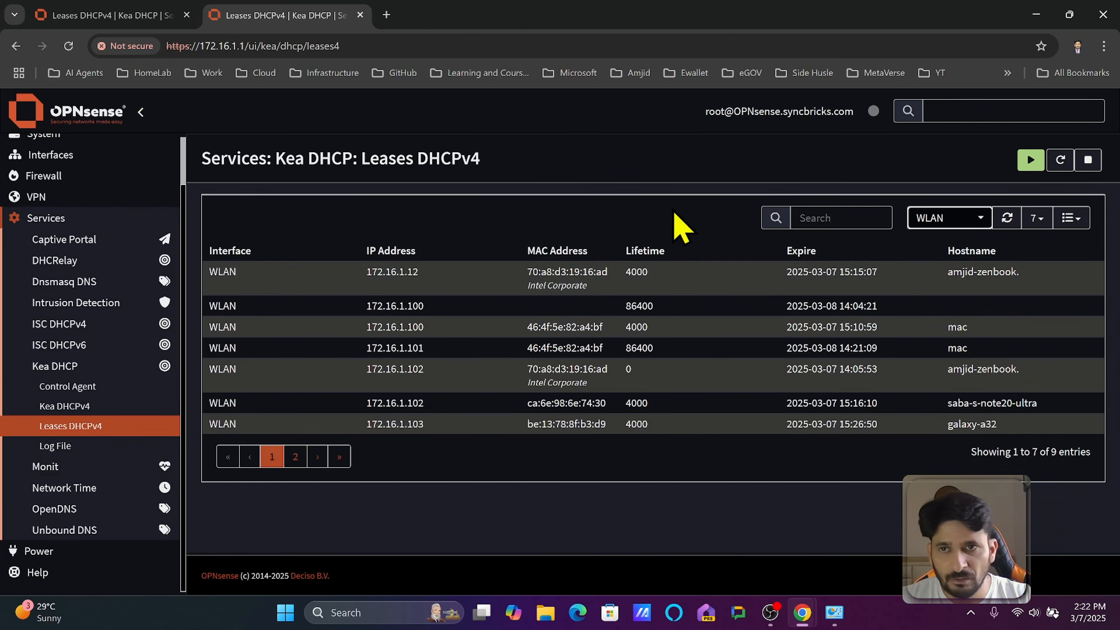
# Step: Check the static IPv4 addresses in the HOMELAB and WLAN interface configurations
pyautogui.click(55, 158)
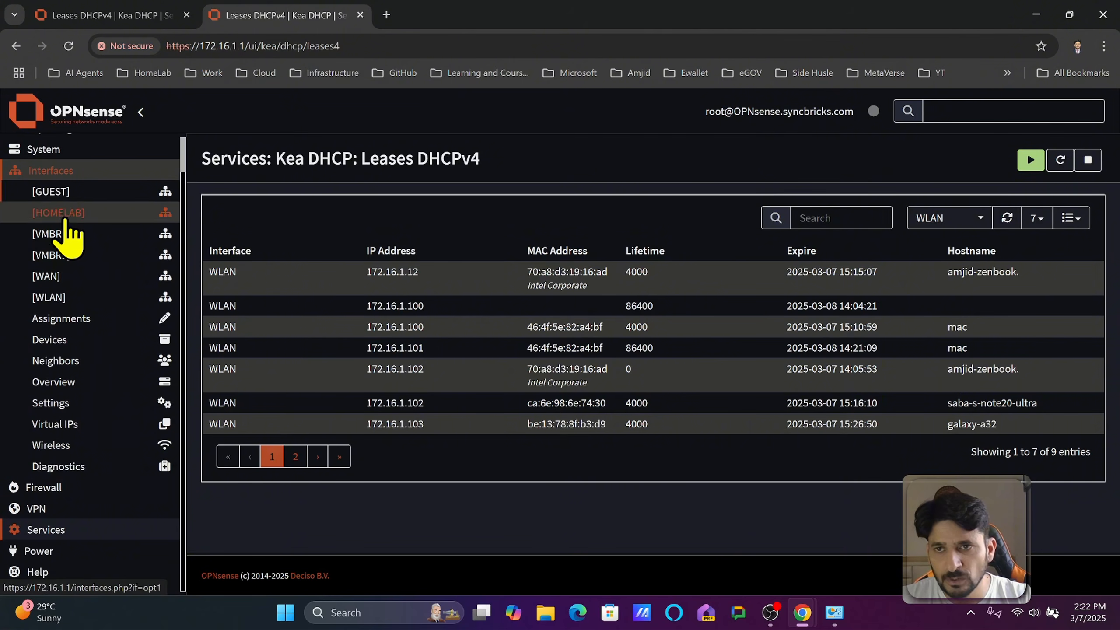
pyautogui.click(66, 251)
pyautogui.scroll(-10, 465, 324)
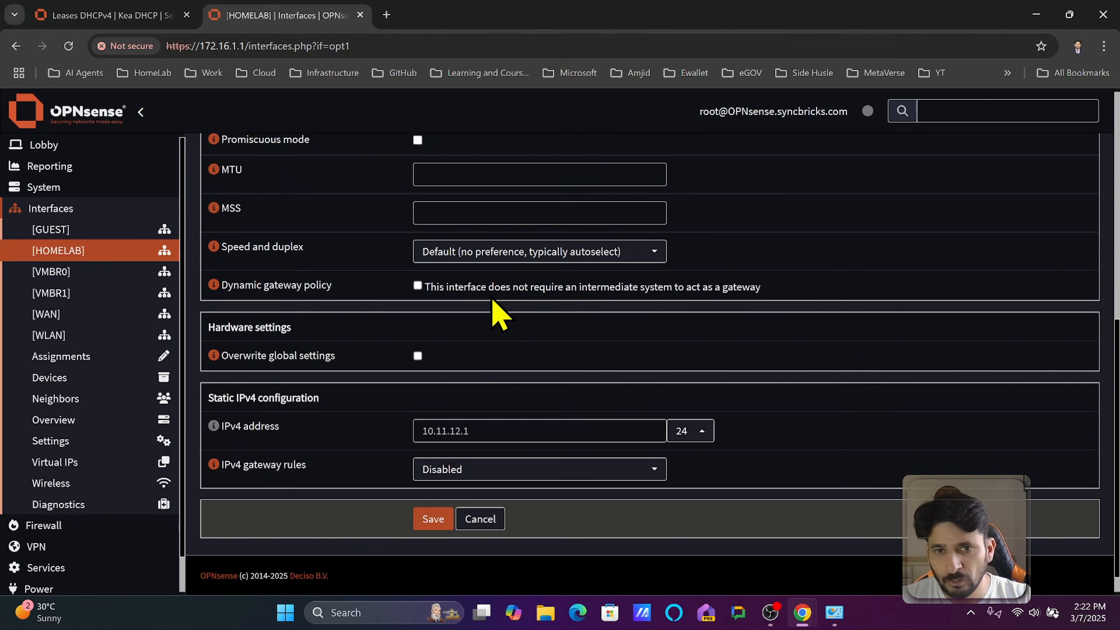
pyautogui.click(104, 253)
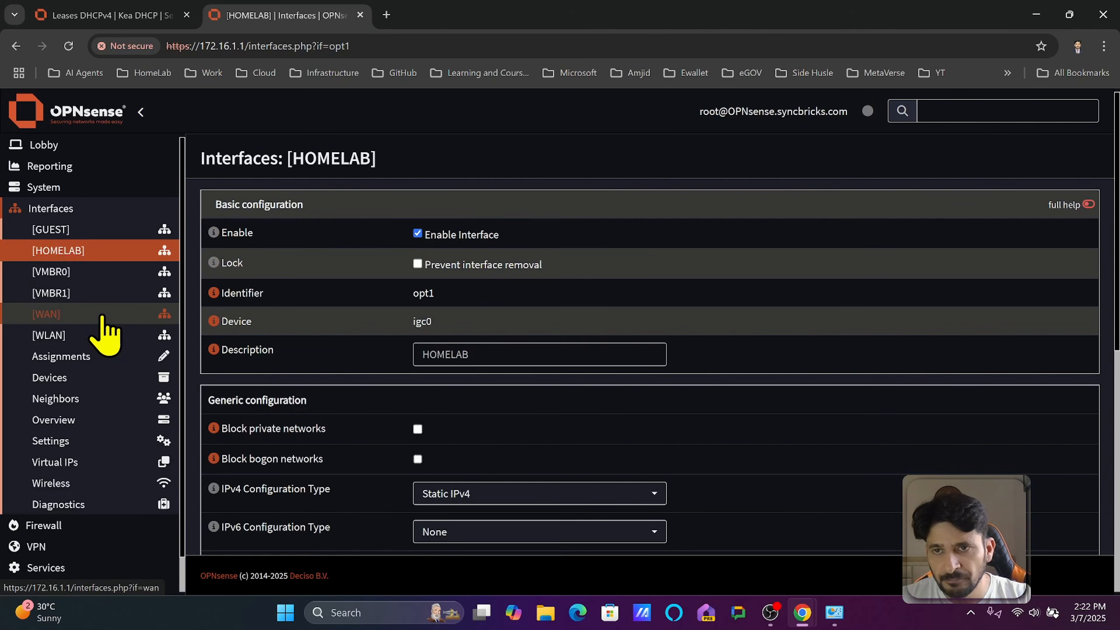
pyautogui.click(105, 336)
pyautogui.scroll(-5, 485, 423)
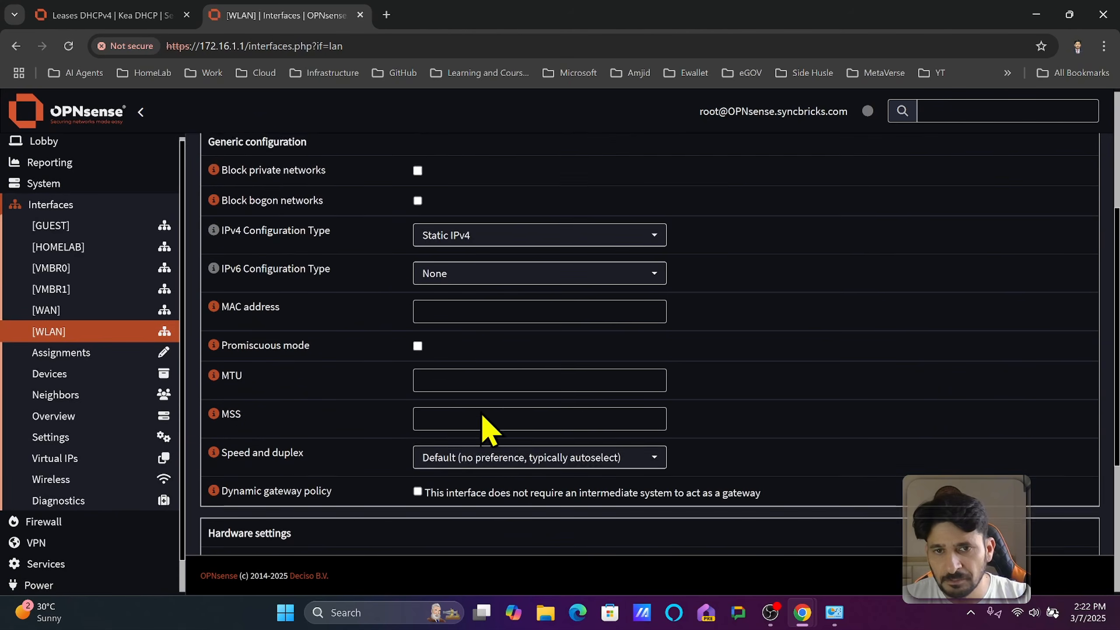
pyautogui.scroll(-5, 485, 424)
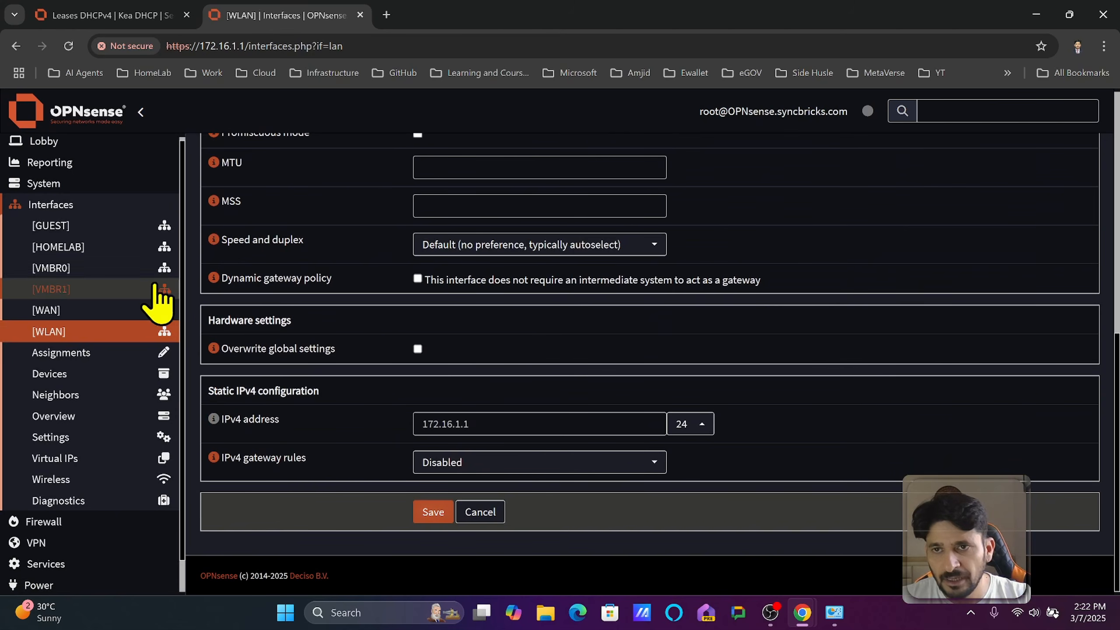
# Step: Open the GUEST interface configuration and copy its static IPv4 address
pyautogui.click(104, 248)
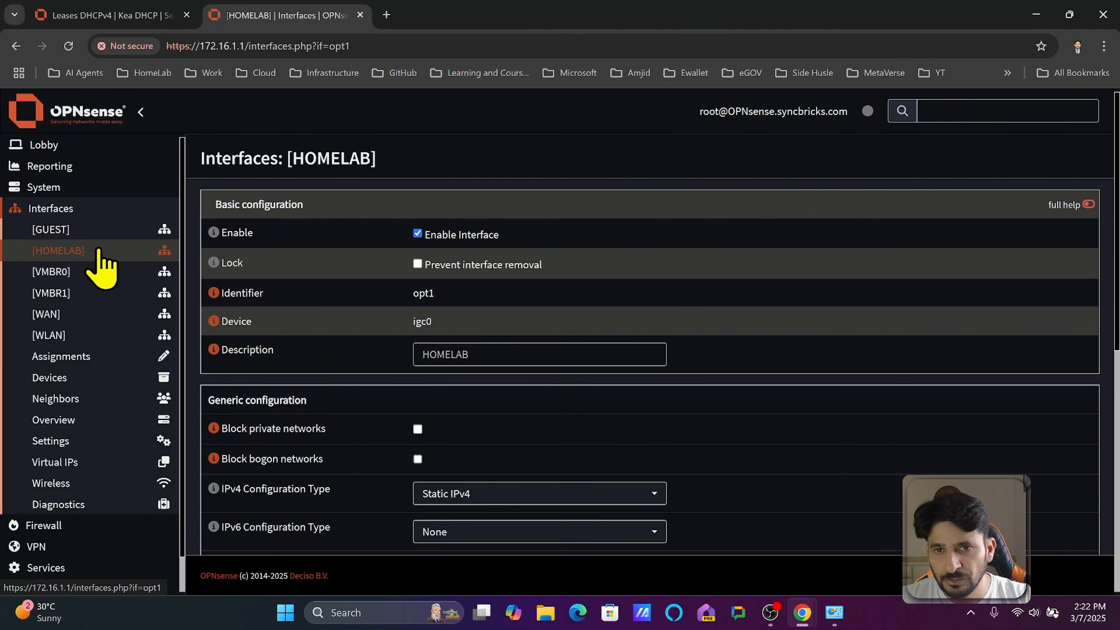
pyautogui.click(84, 231)
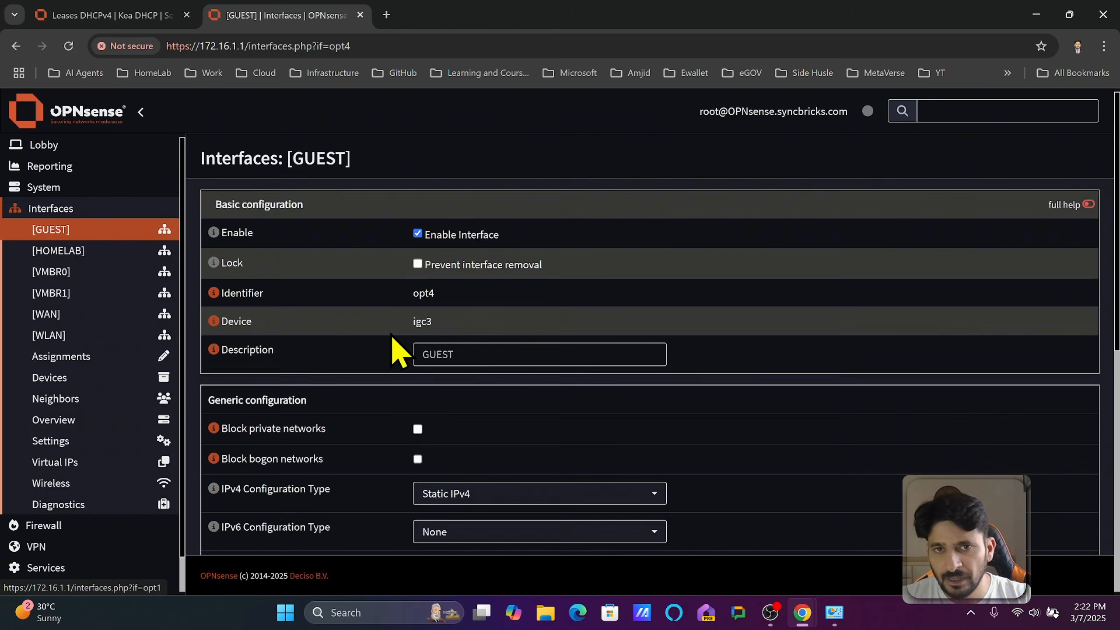
pyautogui.scroll(-10, 492, 326)
pyautogui.moveTo(500, 426); pyautogui.dragTo(387, 445)
pyautogui.hotkey('ctrl', 'c')
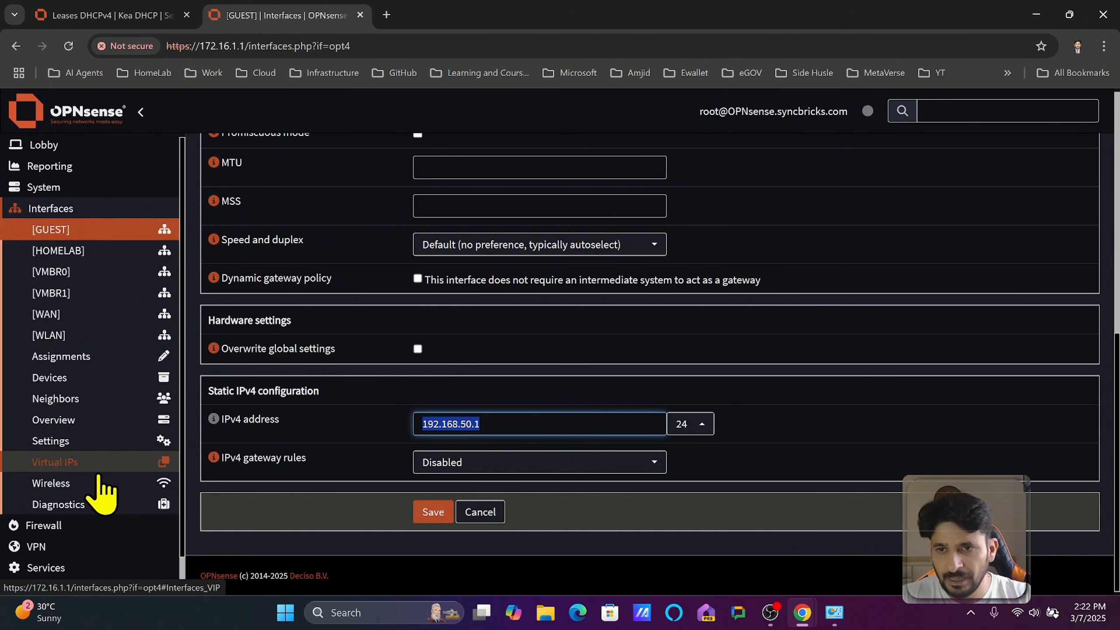
# Step: Return to the Kea DHCPv4 service configuration and show its subnets
pyautogui.click(75, 569)
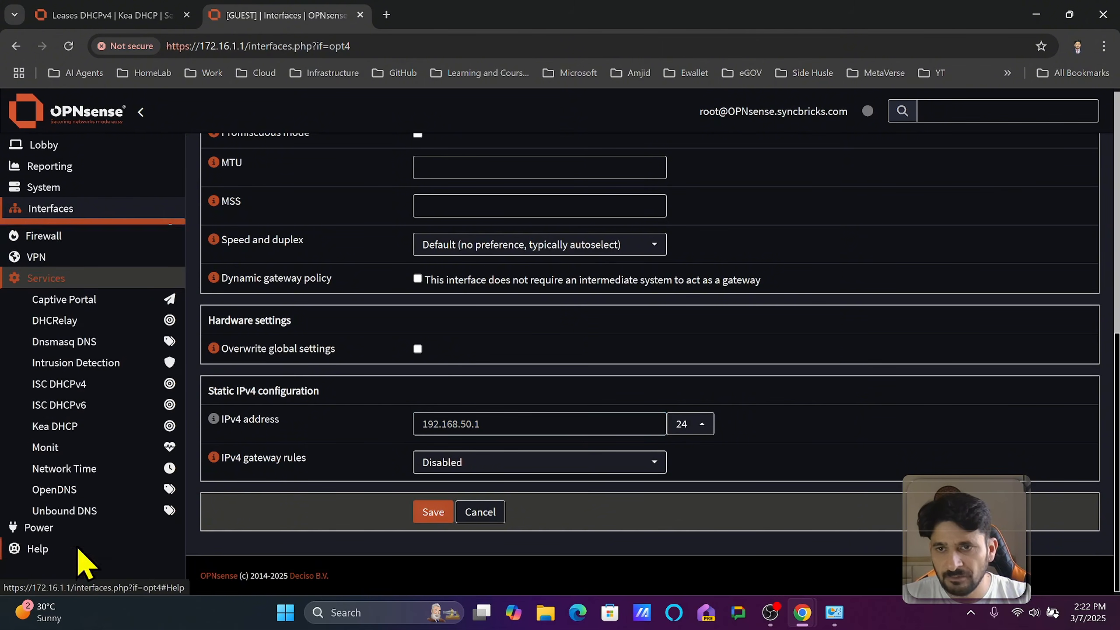
pyautogui.click(88, 420)
pyautogui.click(88, 459)
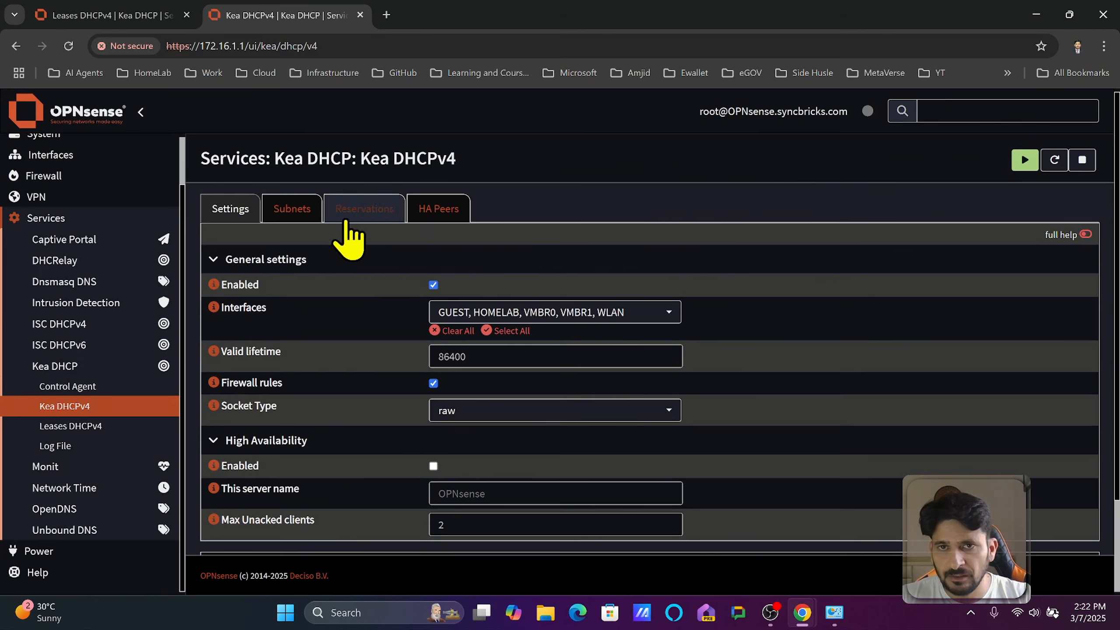
pyautogui.click(306, 208)
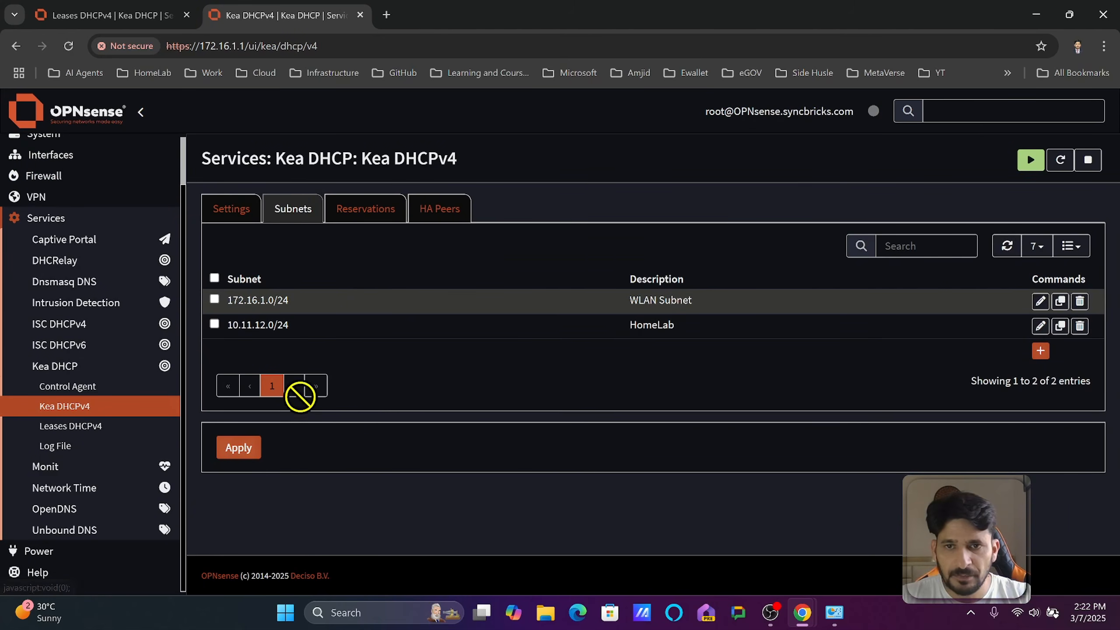
# Step: Start a new subnet entry based on the copied address and set its subnet to 192.168.50.0/24
pyautogui.click(1040, 351)
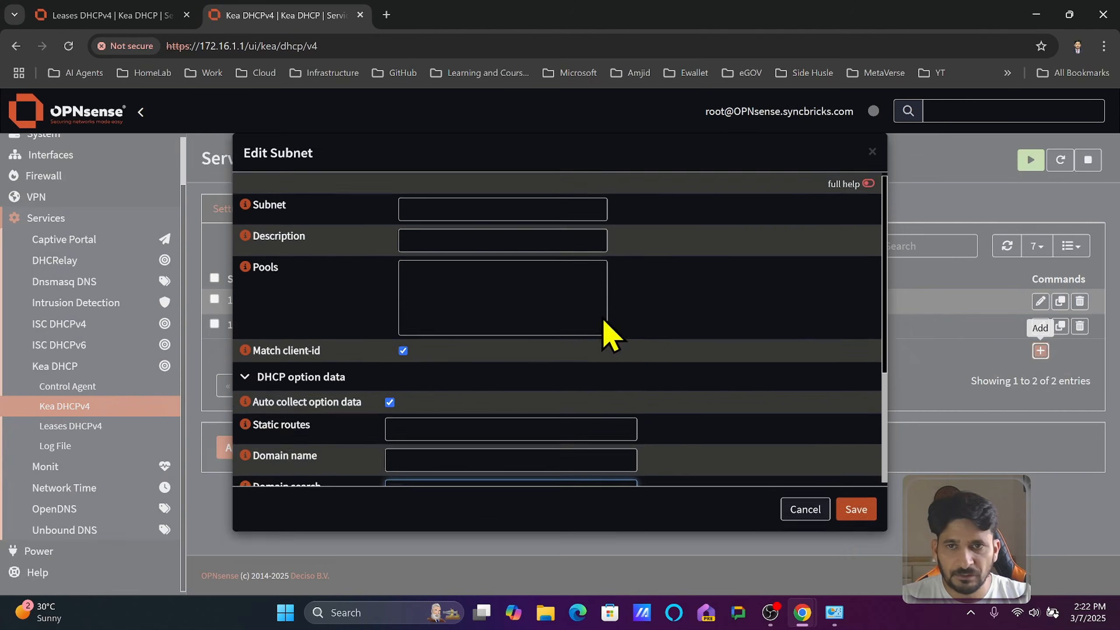
pyautogui.click(523, 226)
pyautogui.hotkey('ctrl', 'v')
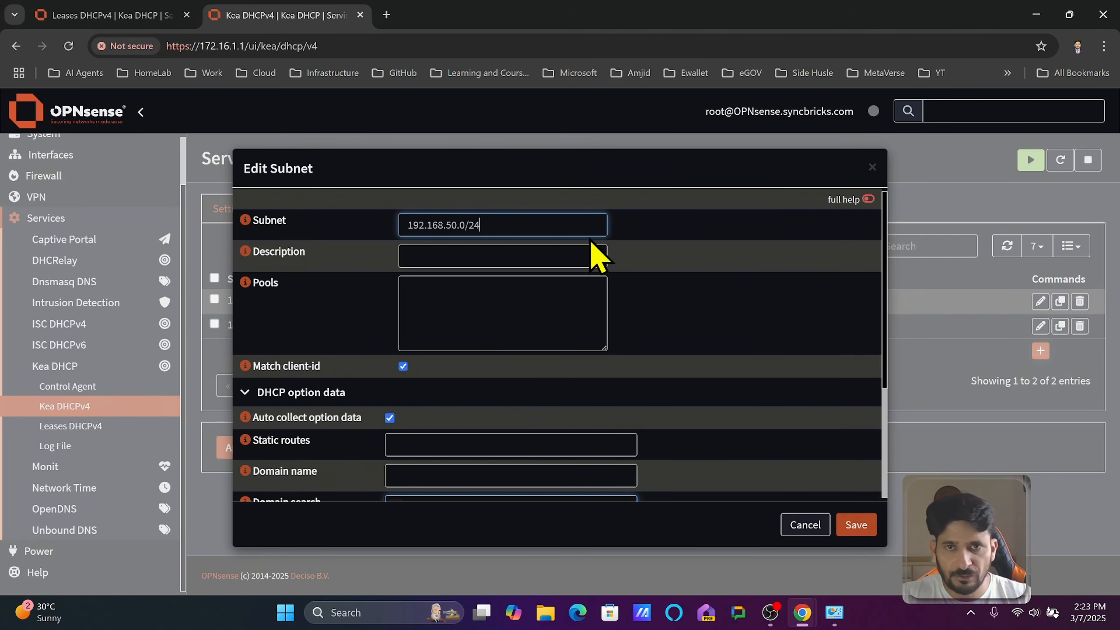
pyautogui.press('Tab')
pyautogui.press('Tab')
pyautogui.press('Tab')
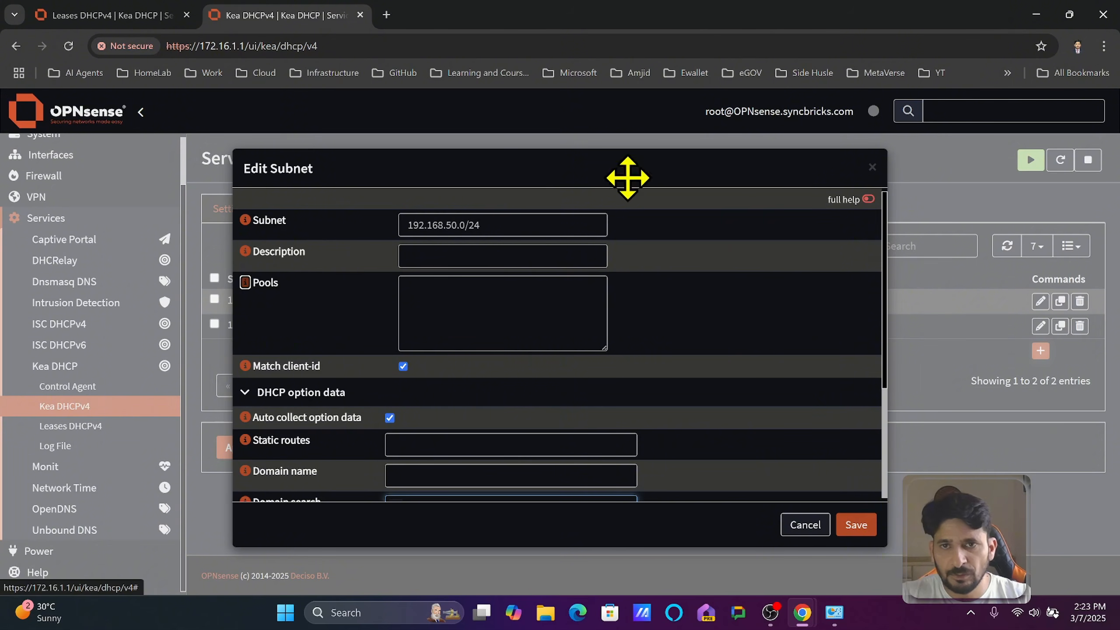
# Step: Describe the subnet as Guest Network with pool 192.168.50.10-192.168.50.20, save it, and apply the changes
pyautogui.click(519, 255)
pyautogui.write('Guest Network')
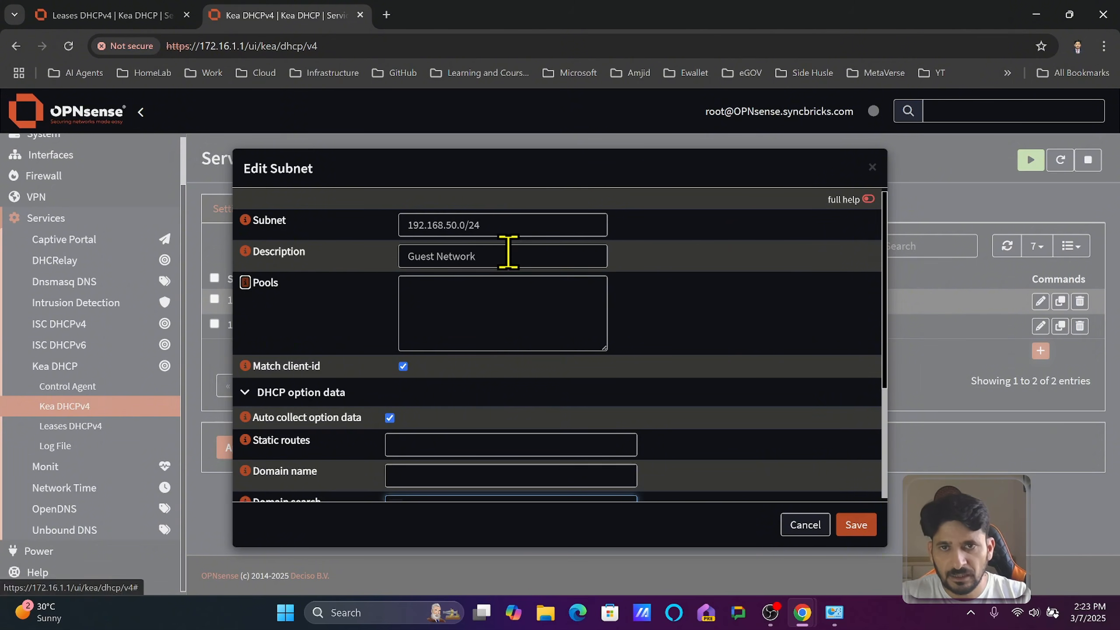
pyautogui.press('Tab')
pyautogui.write('192.')
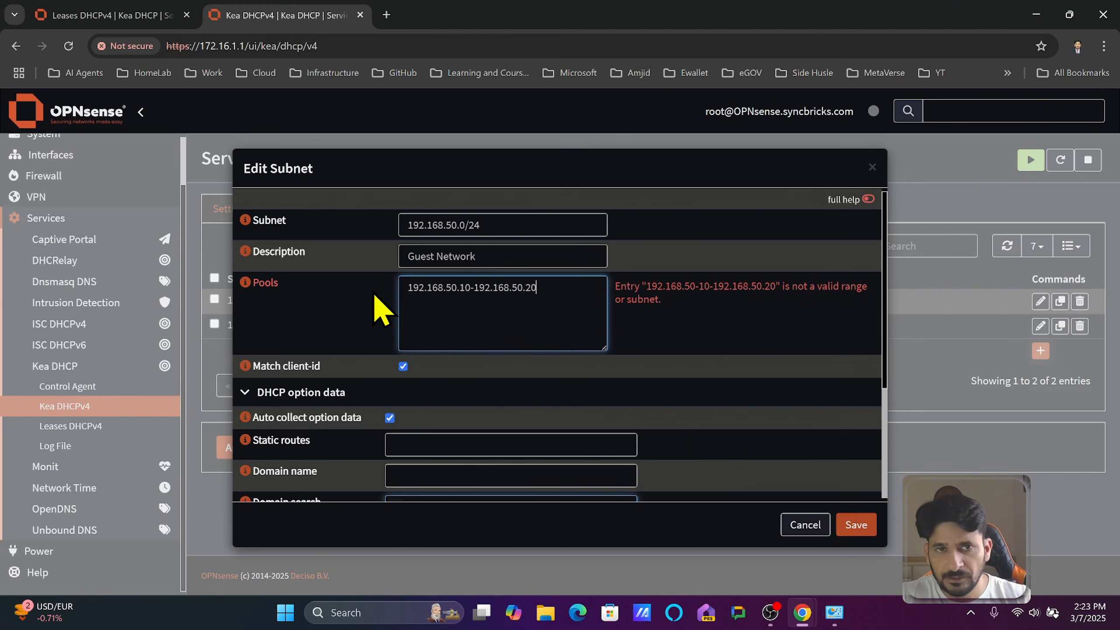
pyautogui.click(853, 527)
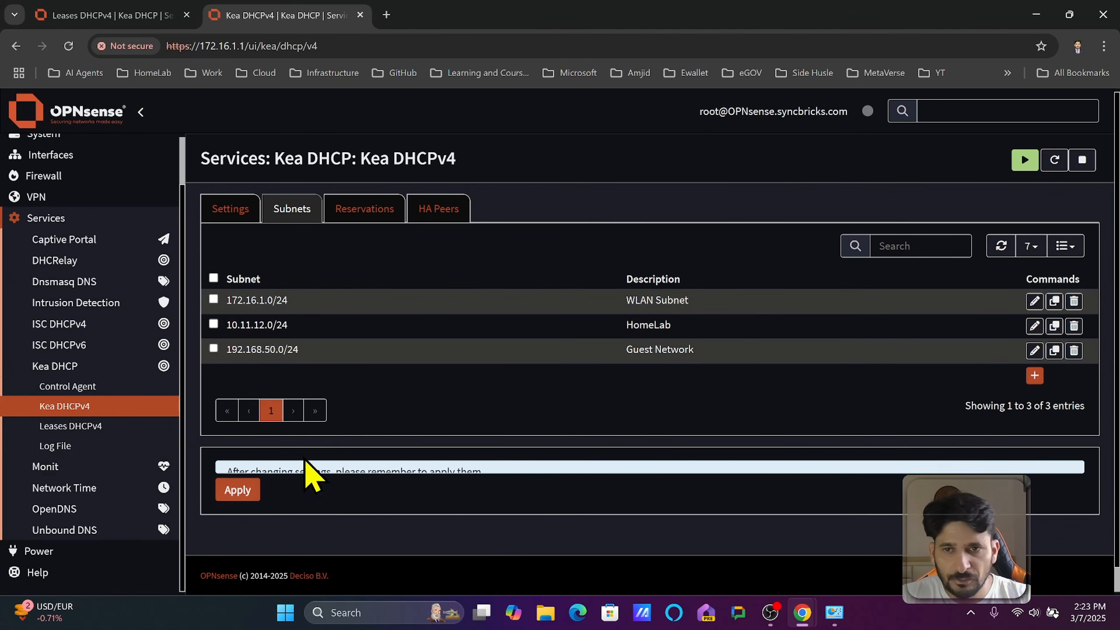
pyautogui.click(253, 485)
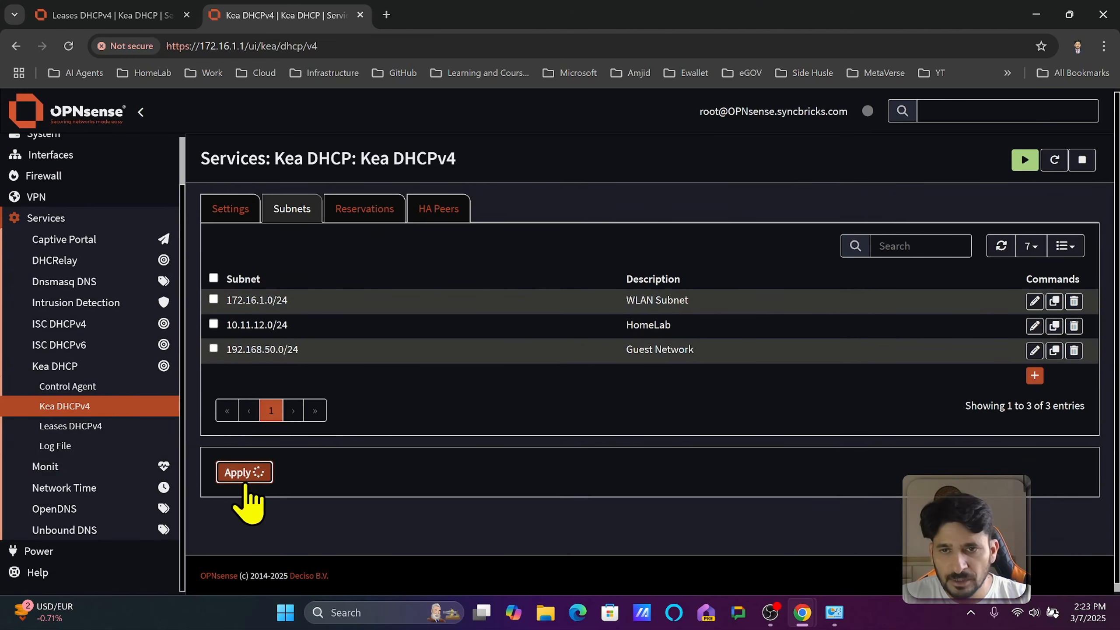
# Step: View the Kea DHCPv4 reservations and open the DHCPv4 leases list
pyautogui.click(370, 211)
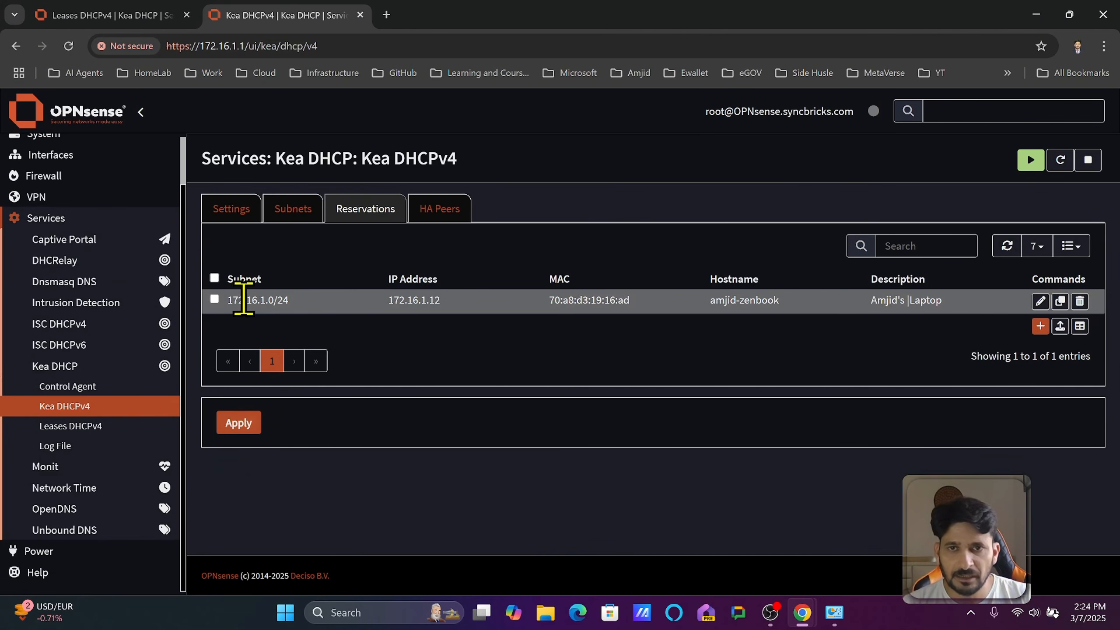
pyautogui.click(113, 426)
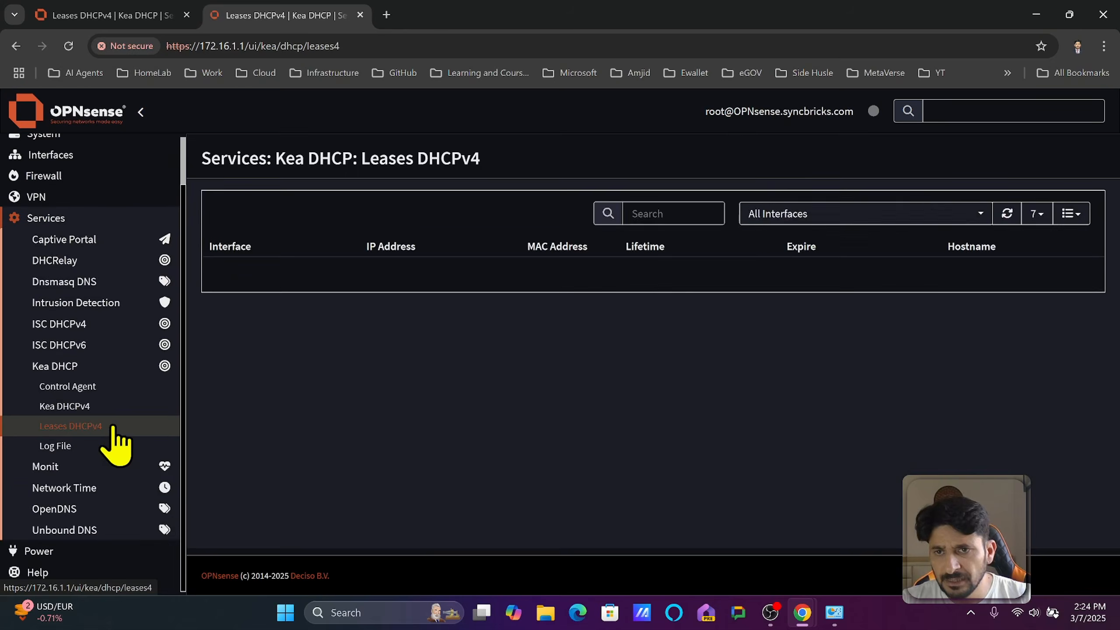
# Step: Filter the DHCPv4 leases to WLAN with 14 rows per page and copy the MAC address of the 172.16.1.104 lease
pyautogui.scroll(-1, 612, 300)
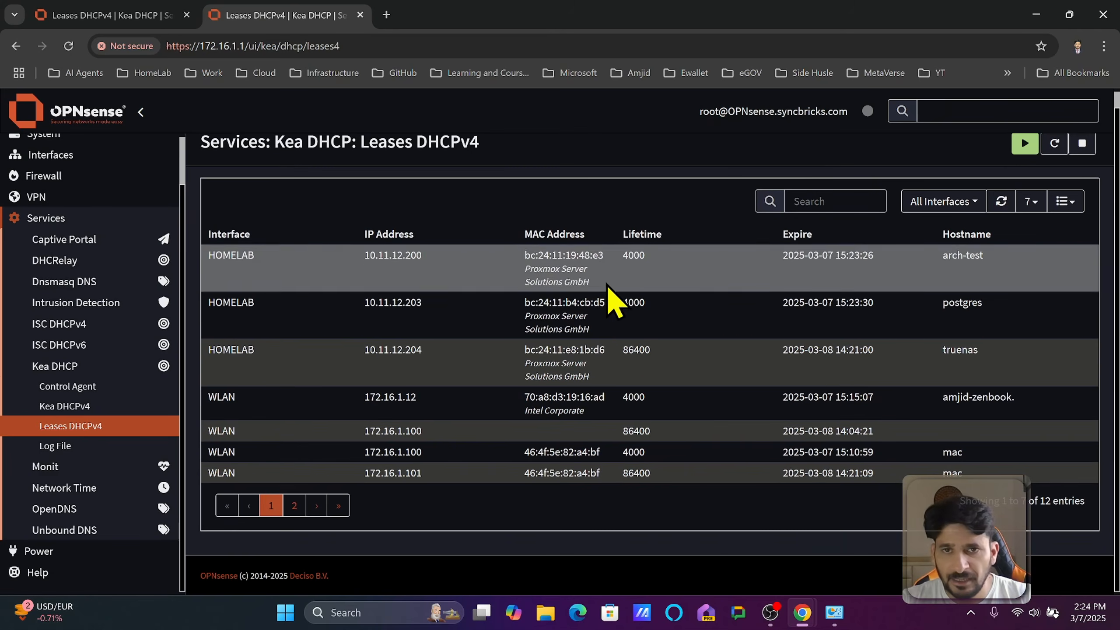
pyautogui.click(947, 211)
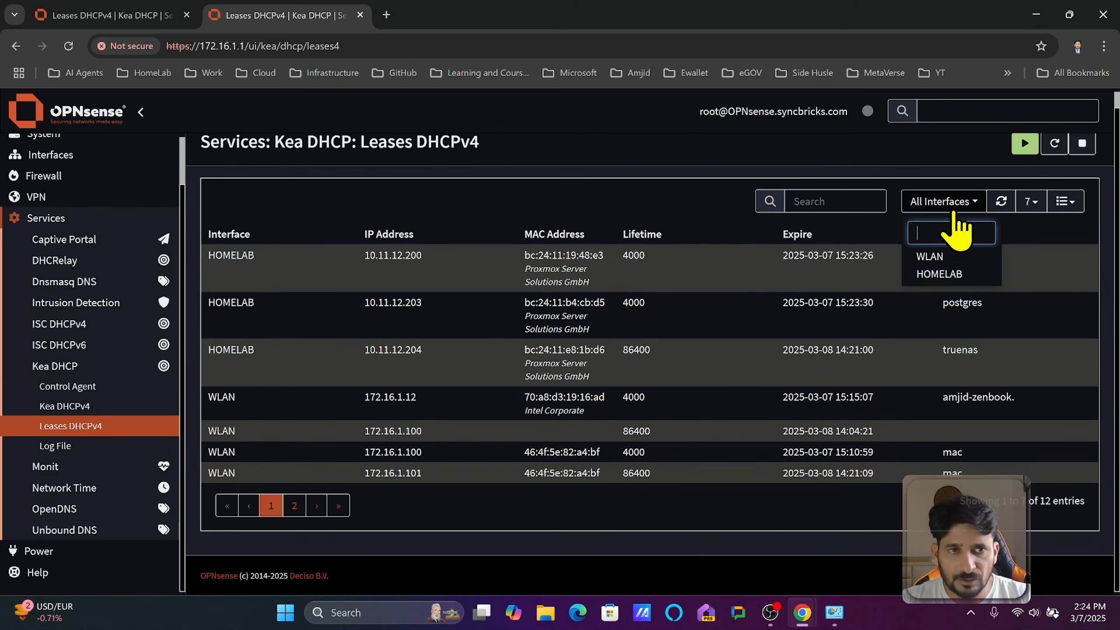
pyautogui.click(945, 259)
pyautogui.click(911, 223)
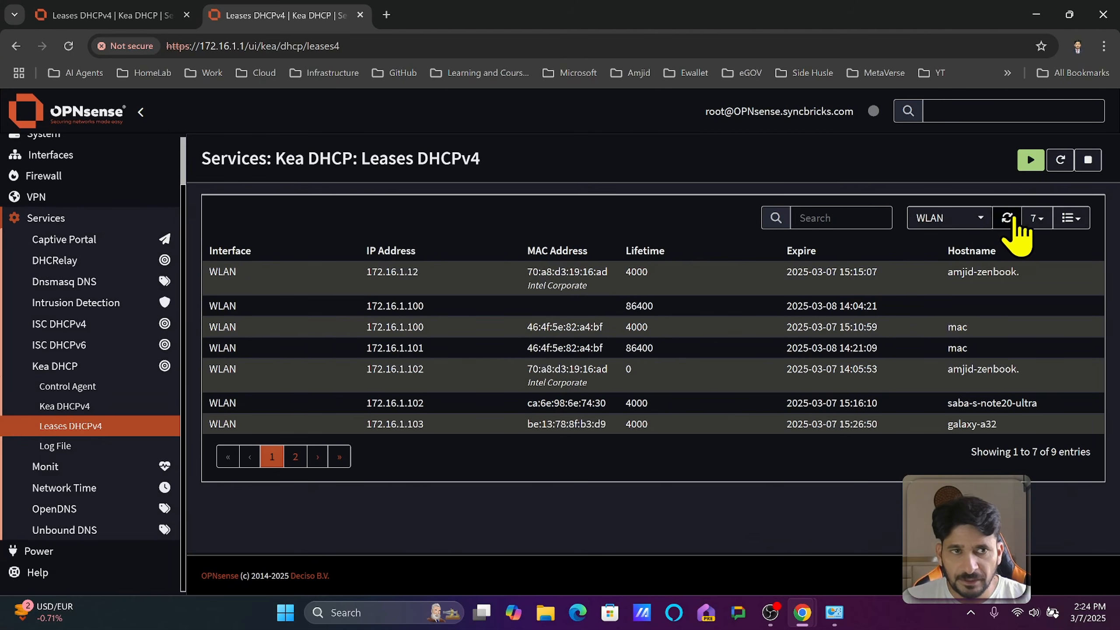
pyautogui.click(1037, 217)
pyautogui.click(965, 262)
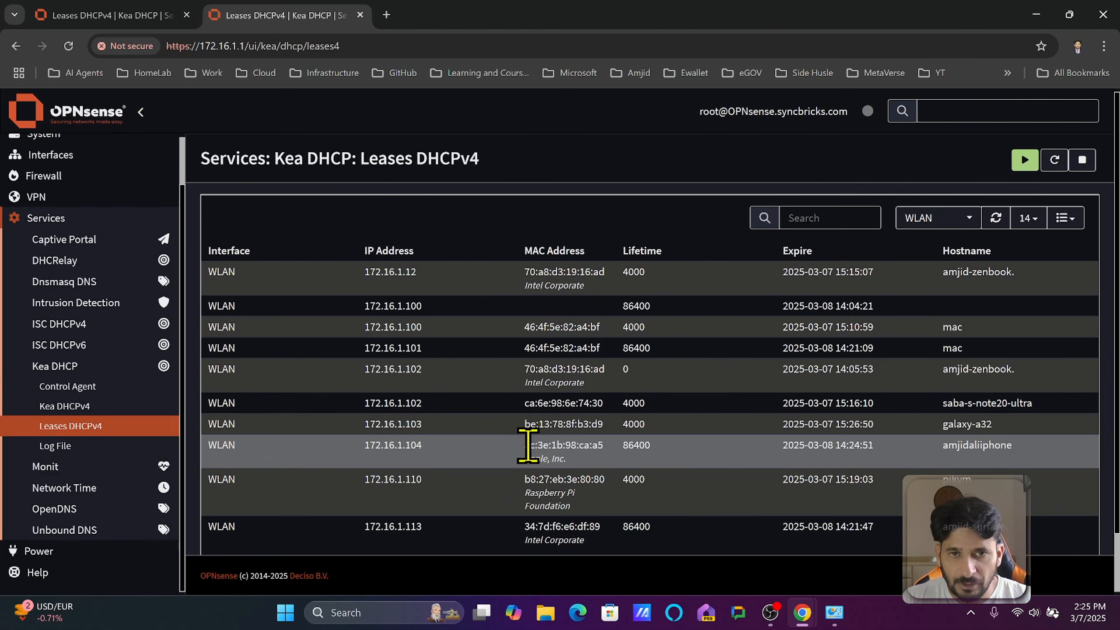
pyautogui.moveTo(527, 445); pyautogui.dragTo(599, 450)
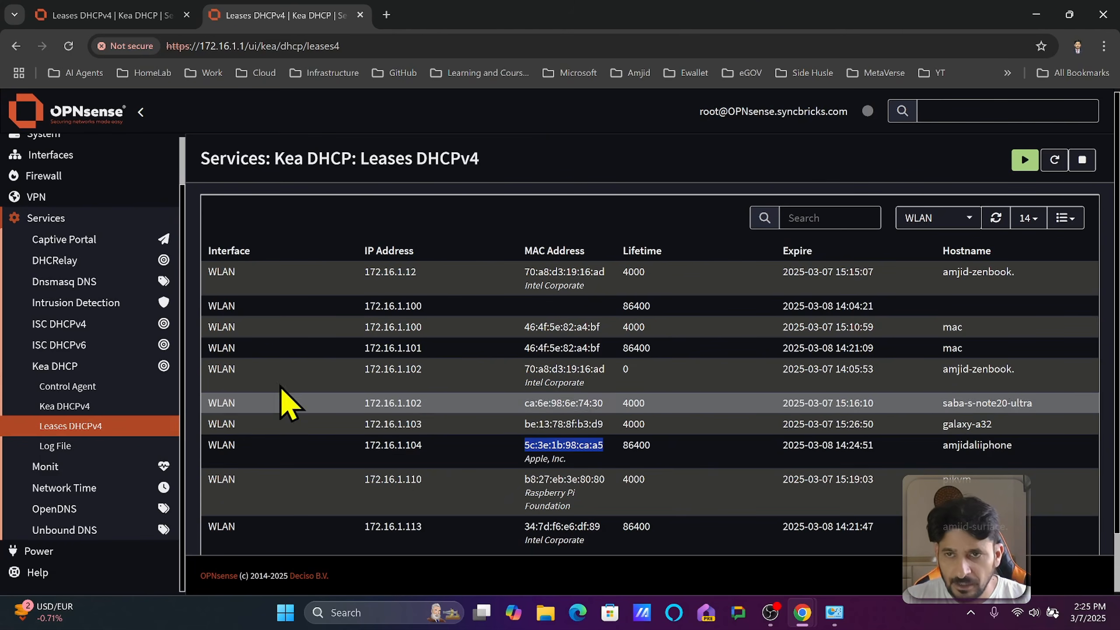
# Step: Start a new Kea DHCPv4 reservation with the copied MAC address and set its IP address to 10.11.12.13
pyautogui.click(86, 406)
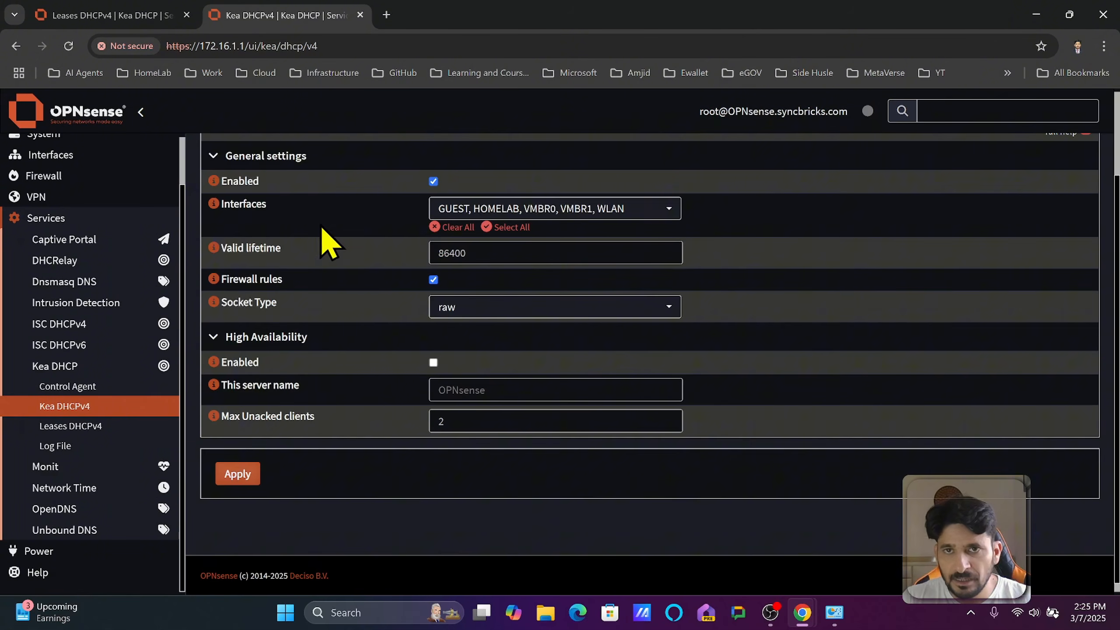
pyautogui.scroll(3, 323, 229)
pyautogui.click(342, 214)
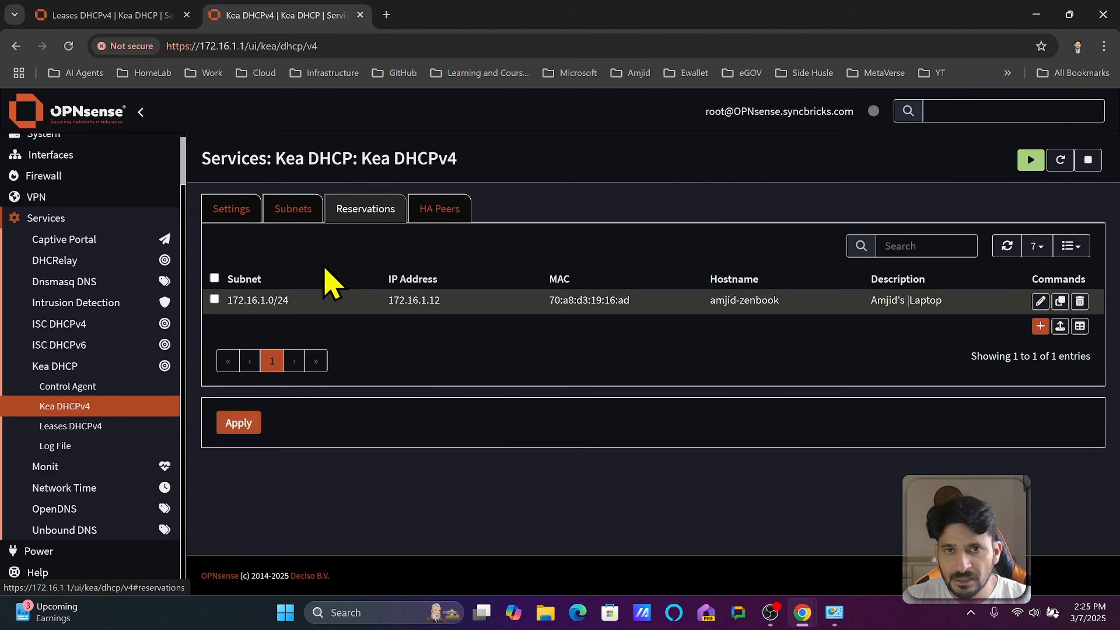
pyautogui.click(1041, 325)
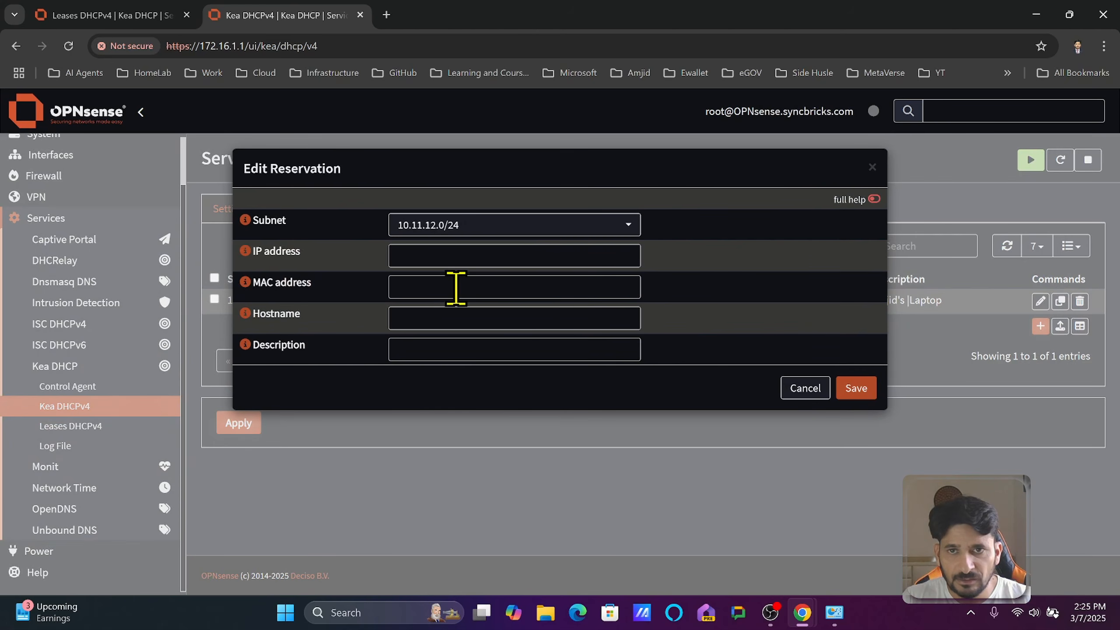
pyautogui.click(456, 288)
pyautogui.hotkey('ctrl', 'v')
pyautogui.click(460, 253)
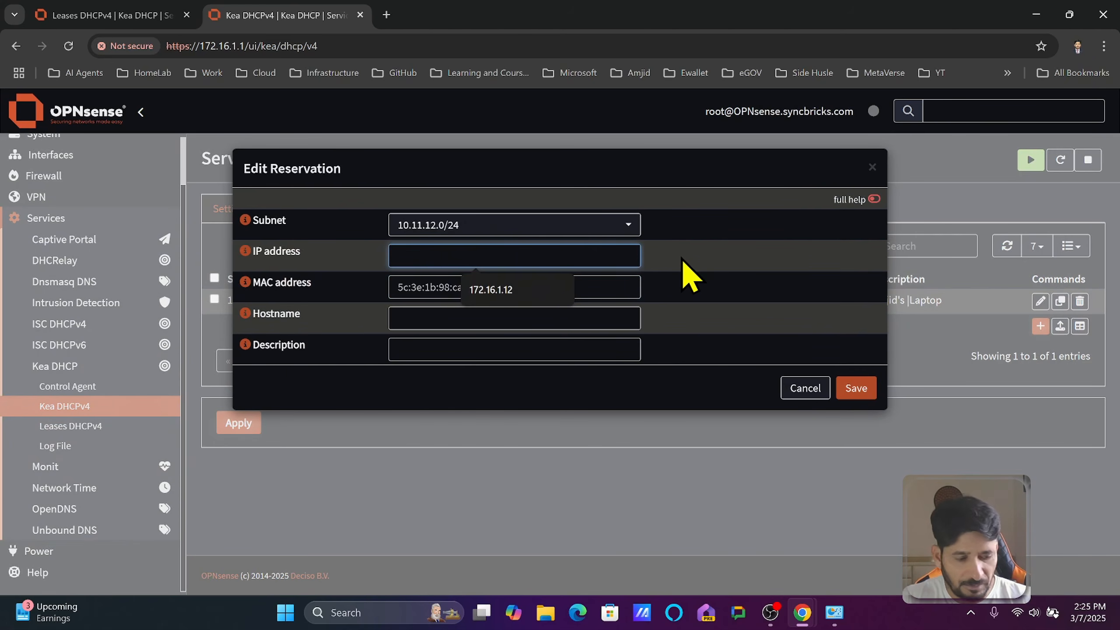
pyautogui.write('10.11.12.13')
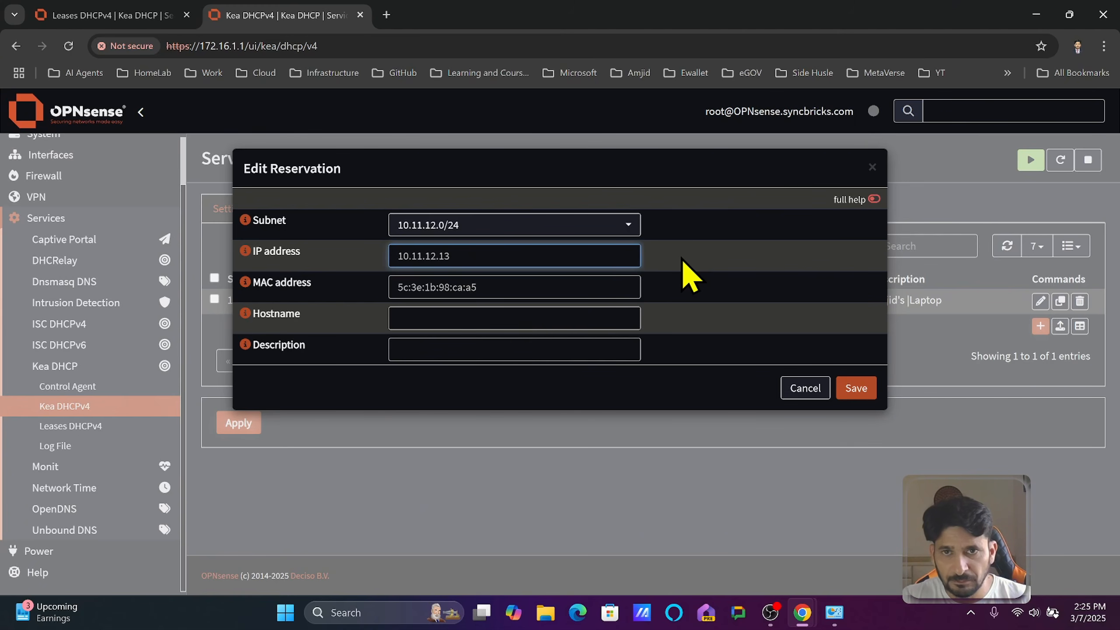
# Step: Fill in the reservation's hostname and description to identify the owner's iPhone
pyautogui.press('Tab')
pyautogui.press('Tab')
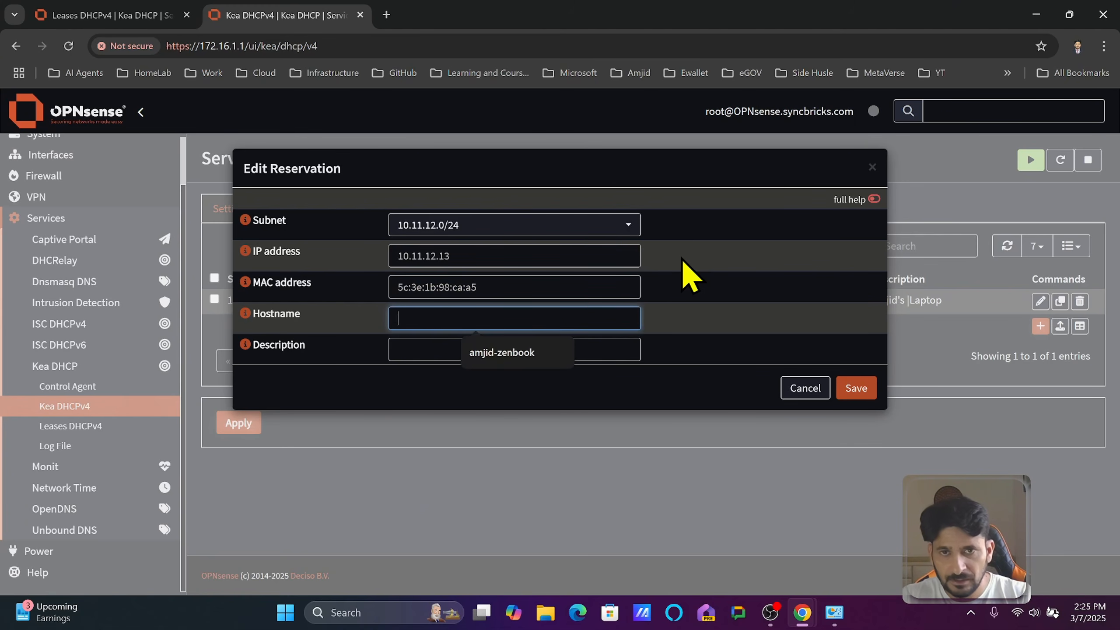
pyautogui.write('amjid-iphone')
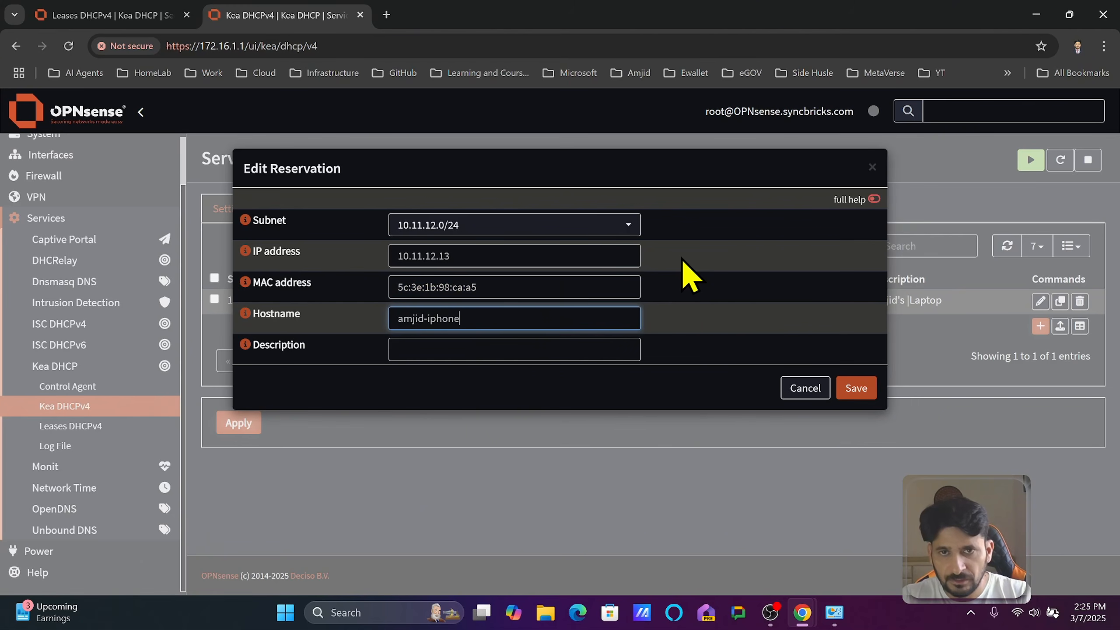
pyautogui.press('Tab')
pyautogui.write('A')
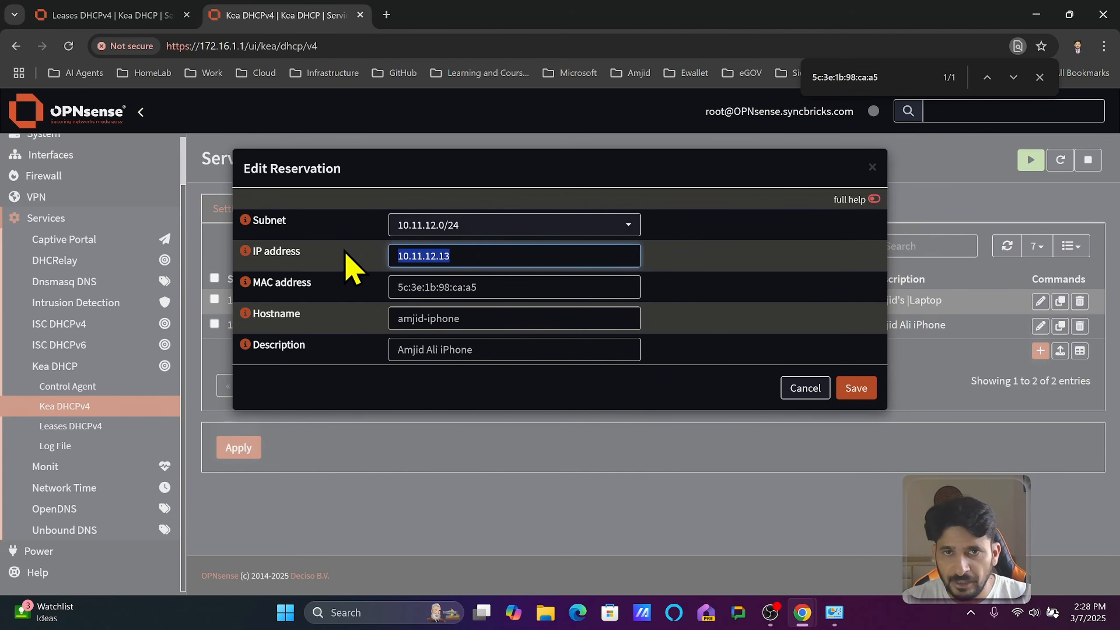
# Step: Change the iPhone reservation to subnet 172.16.1.0/24 with IP address 172.16.1.13, save it, and apply the changes
pyautogui.click(500, 226)
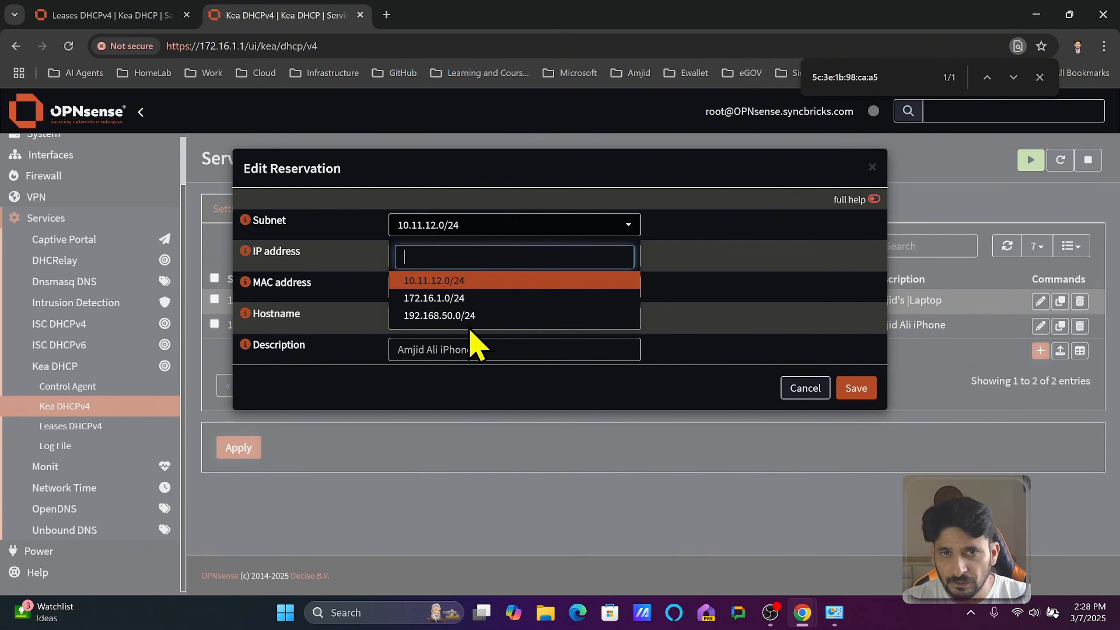
pyautogui.click(487, 299)
pyautogui.click(482, 260)
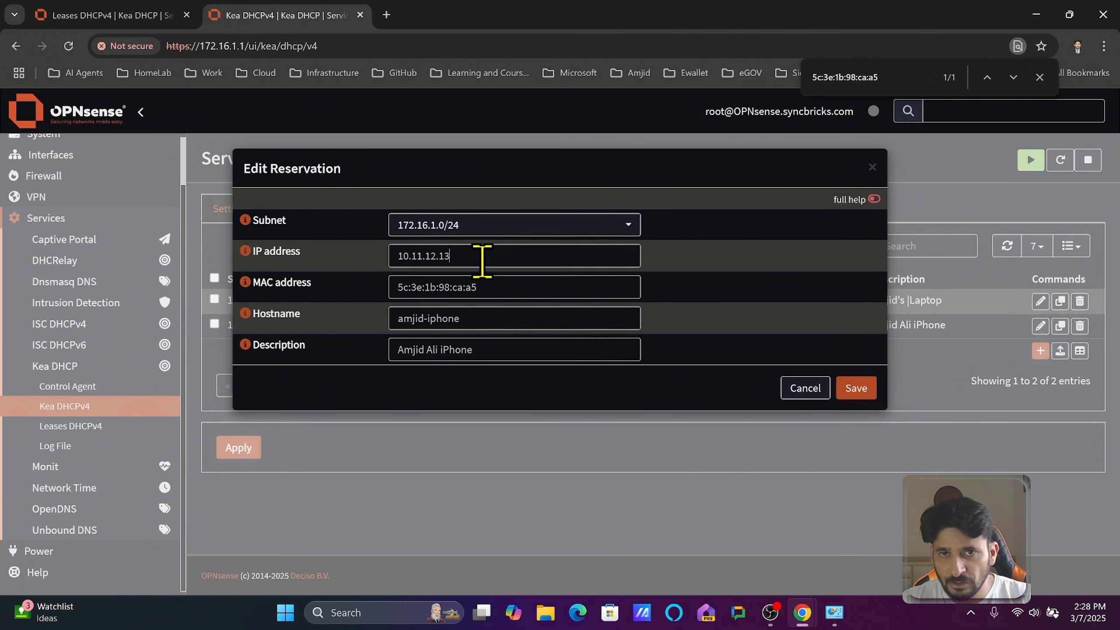
pyautogui.moveTo(482, 260); pyautogui.dragTo(360, 276)
pyautogui.write('172.')
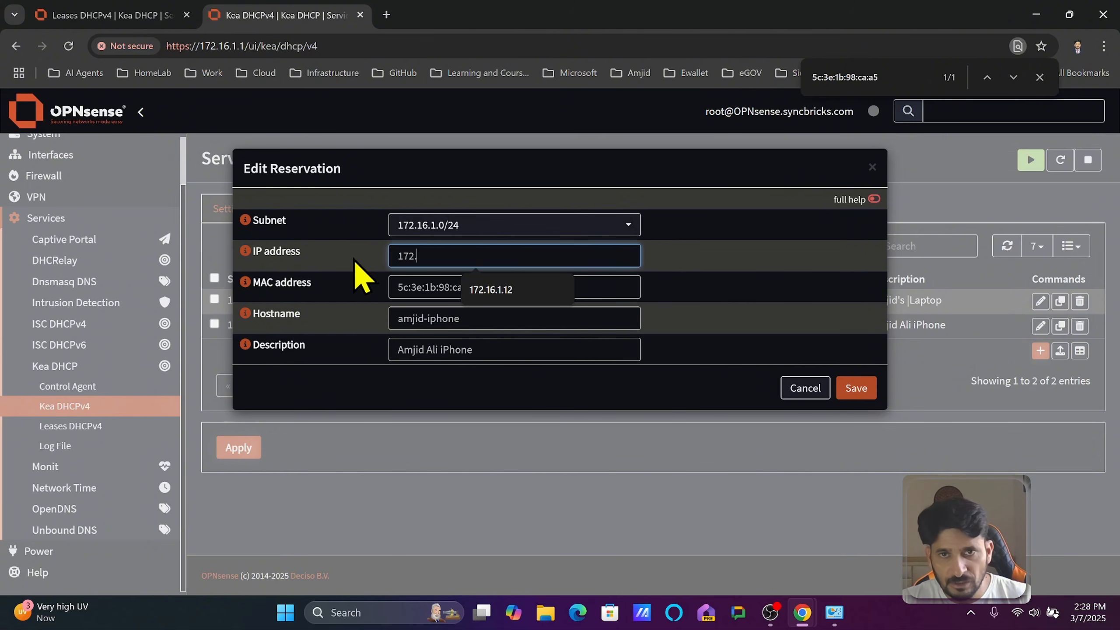
pyautogui.write('16.1.13')
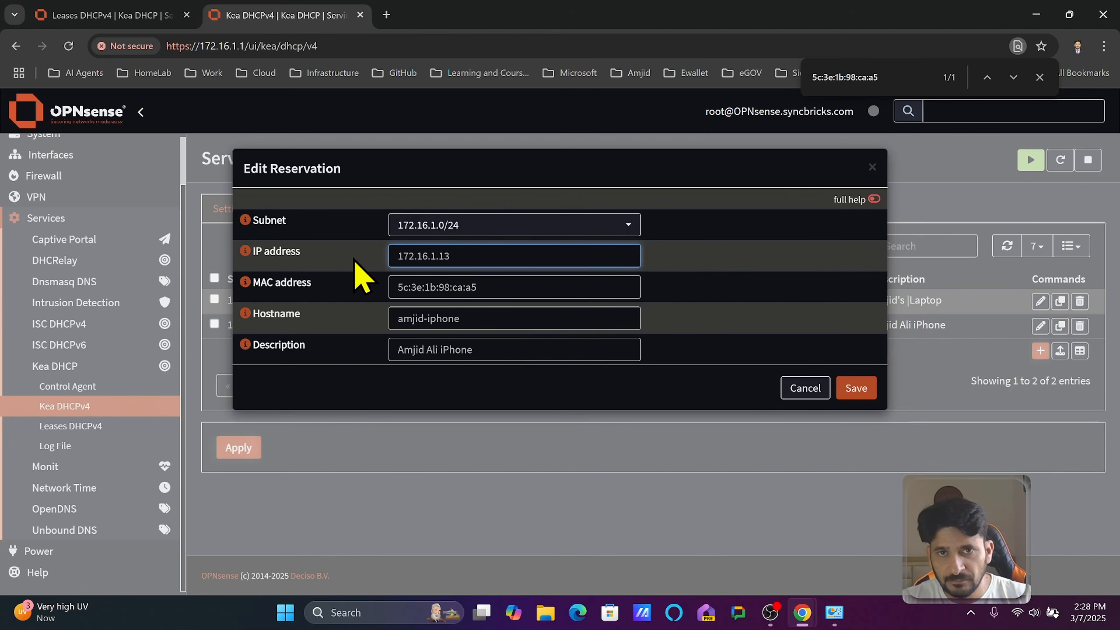
pyautogui.click(854, 389)
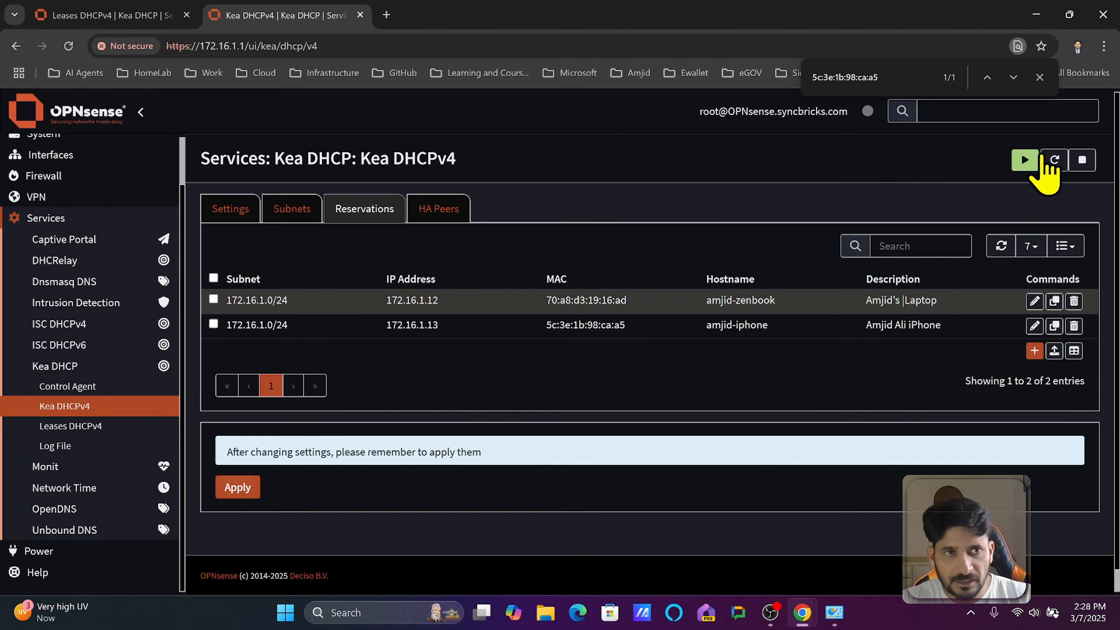
pyautogui.click(245, 494)
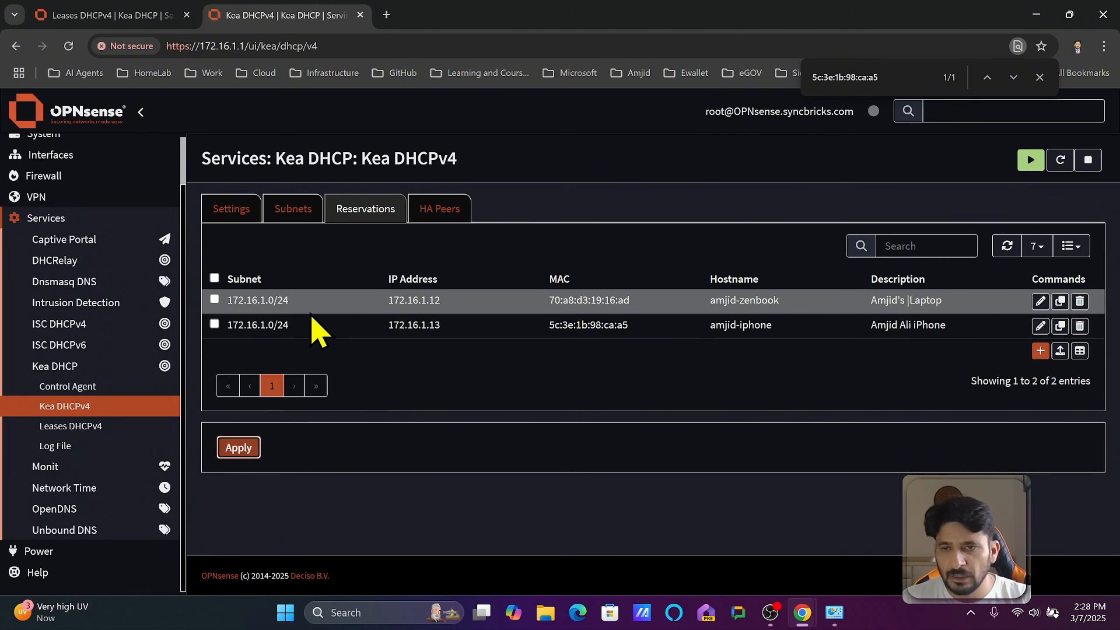
# Step: Open the DHCPv4 leases list, filter it to WLAN, and examine the iPhone's lease entry
pyautogui.click(117, 425)
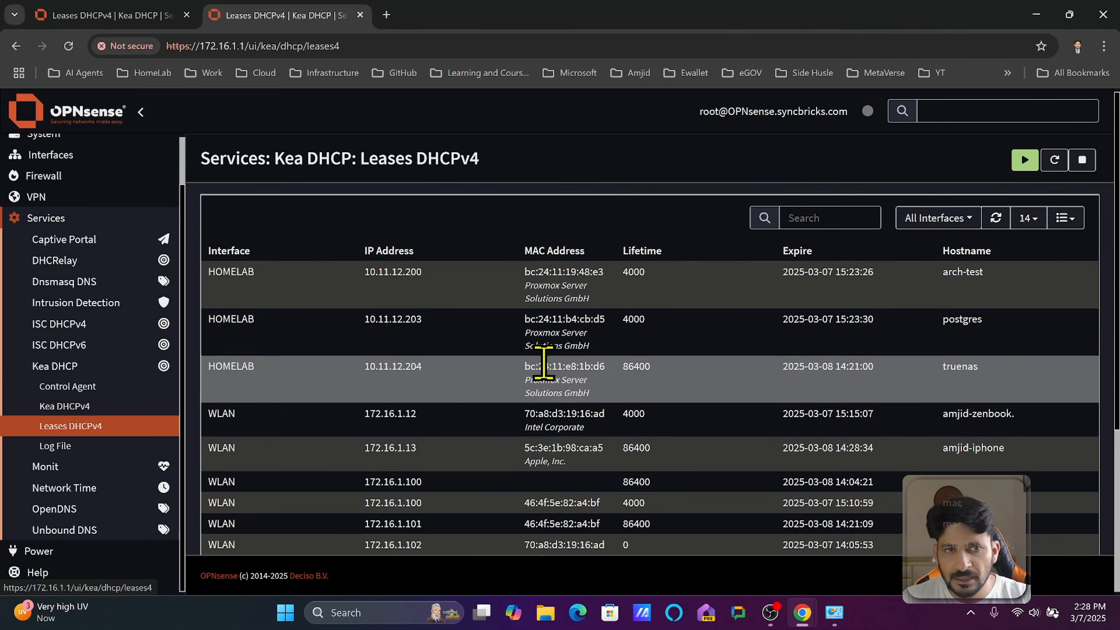
pyautogui.scroll(-5, 682, 340)
pyautogui.scroll(2, 677, 338)
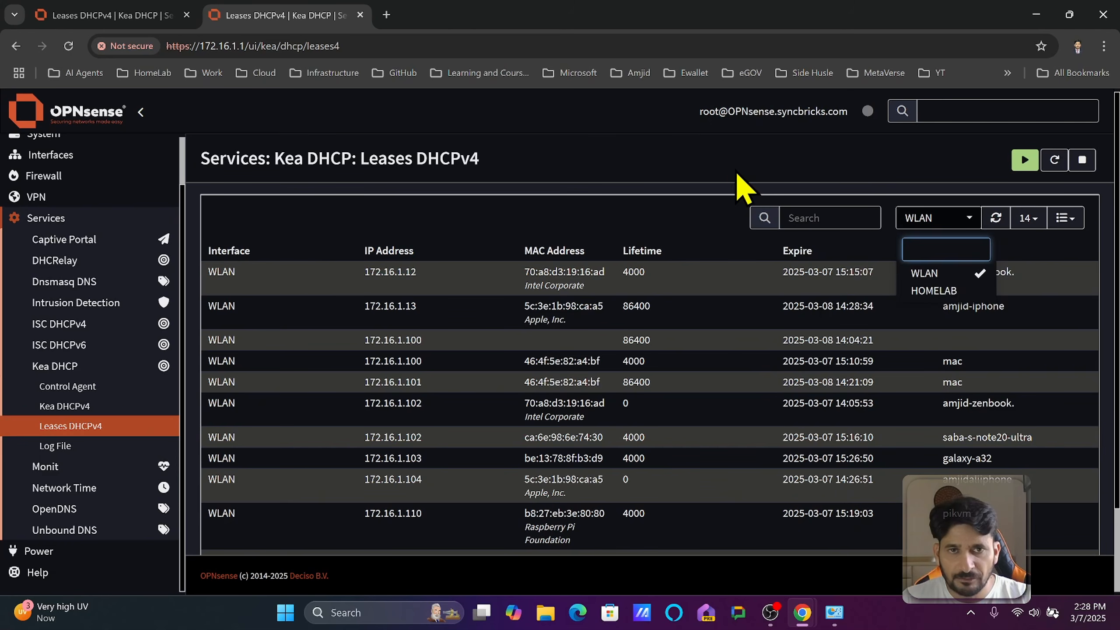
pyautogui.click(737, 173)
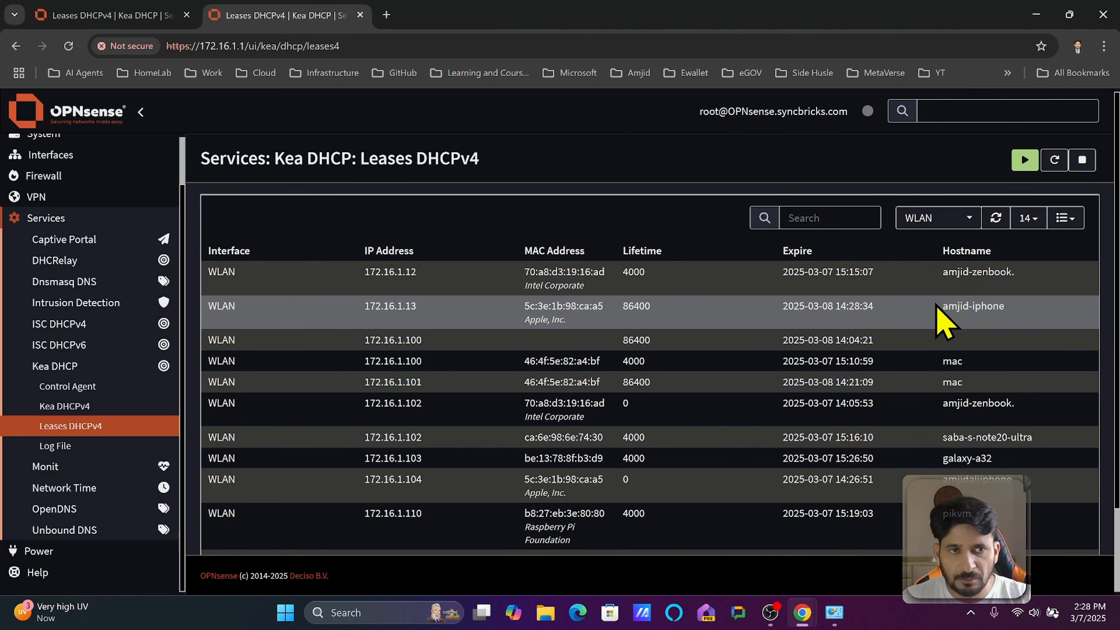
pyautogui.moveTo(936, 305); pyautogui.dragTo(1041, 327)
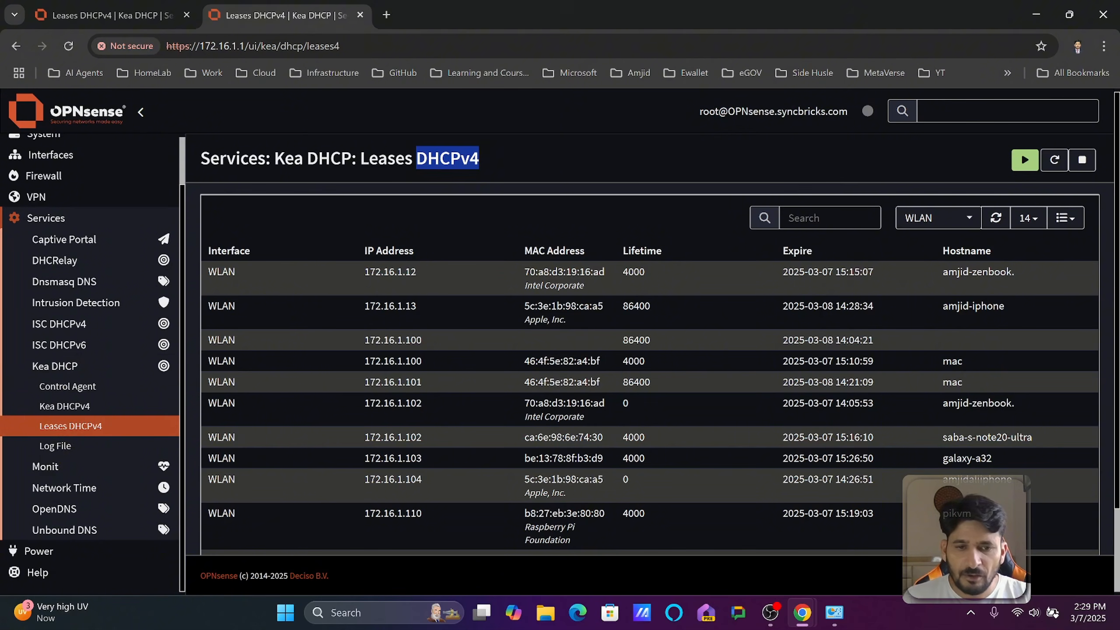
pyautogui.hotkey('alt', 'Tab')
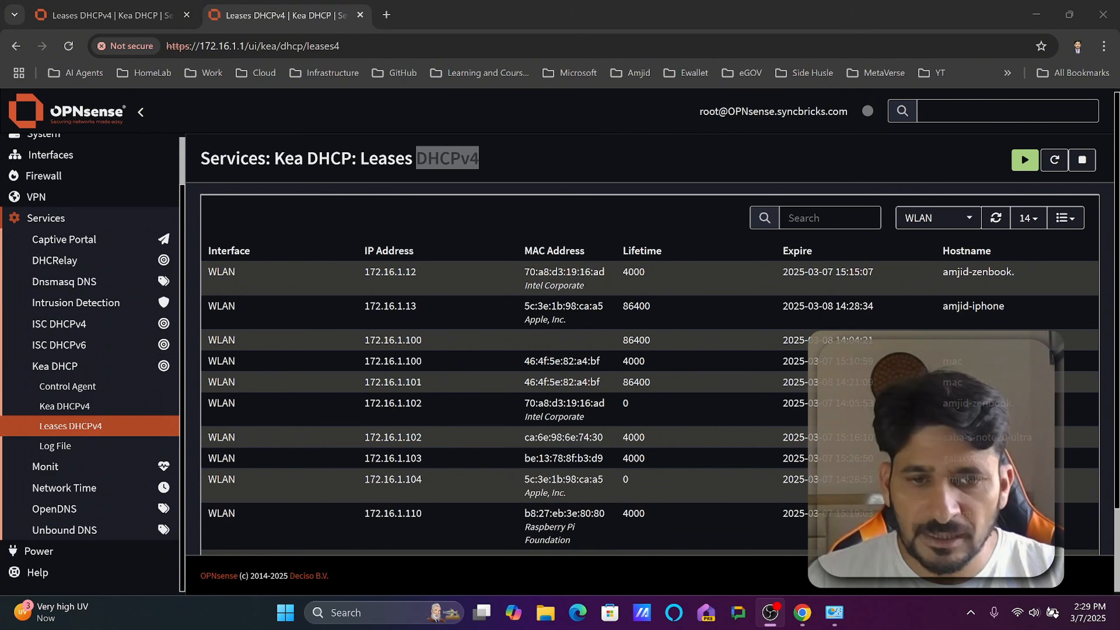